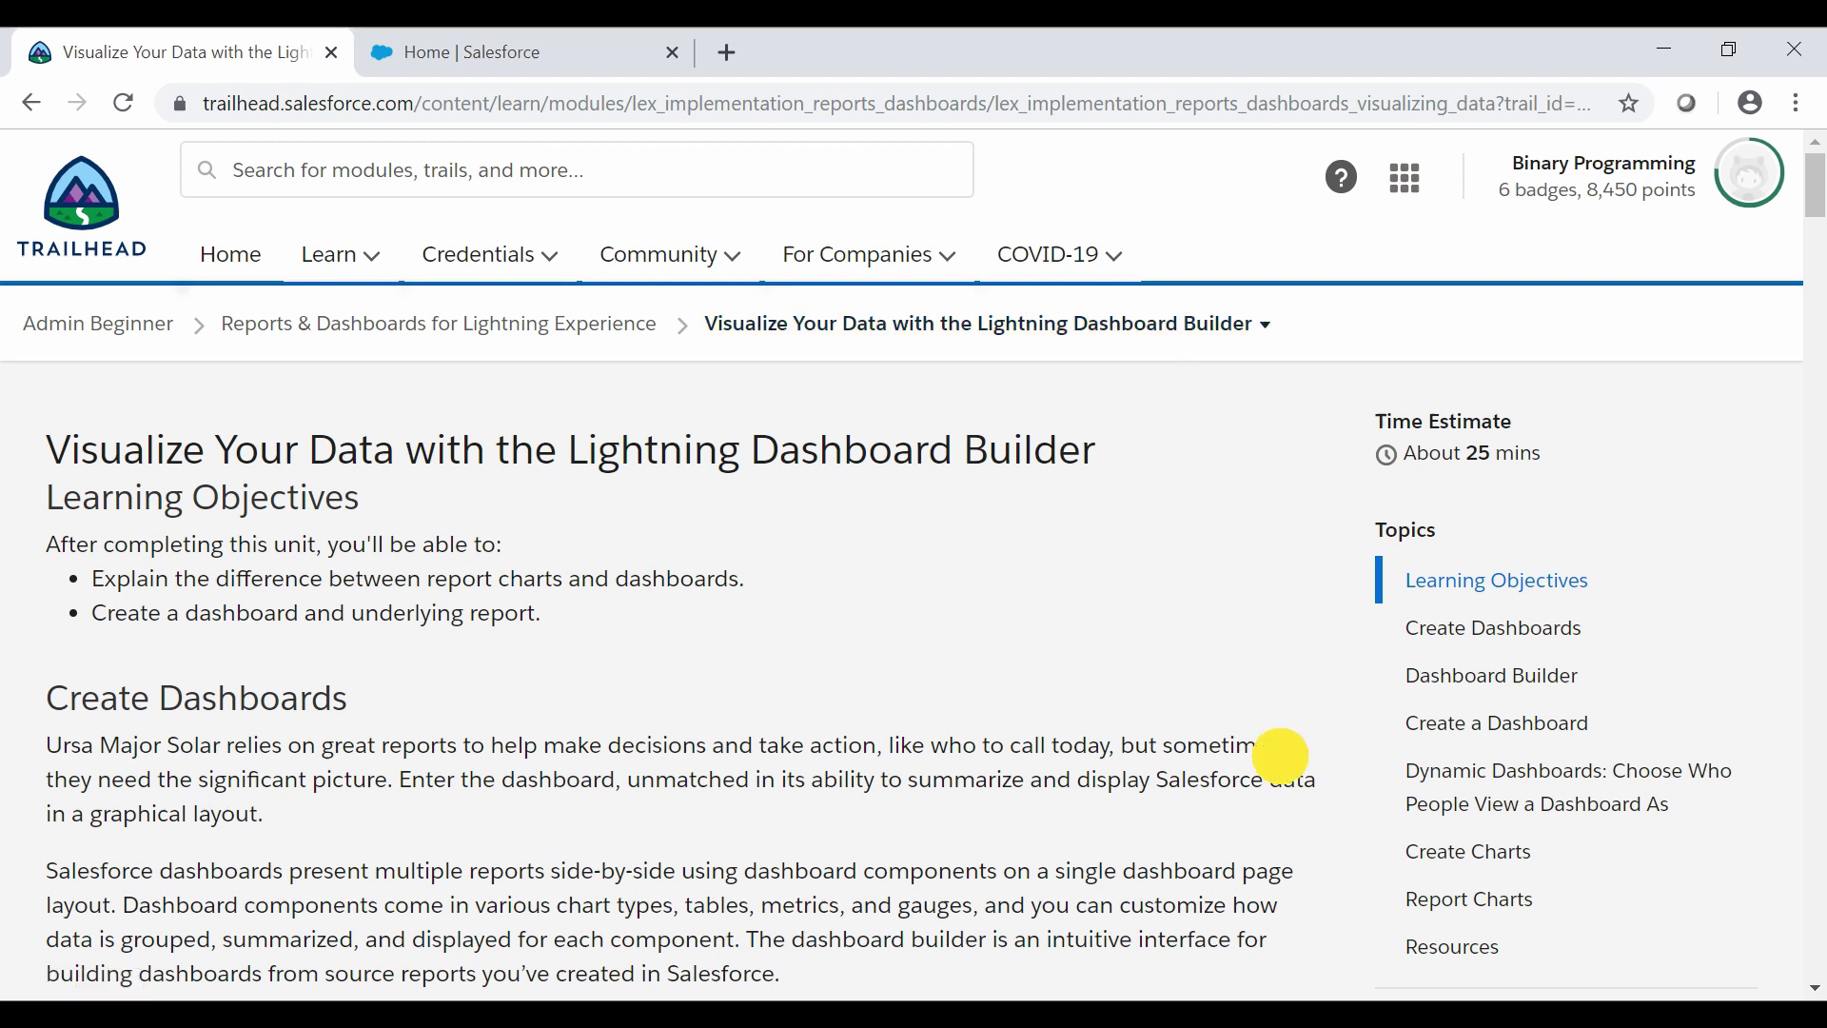
# Jump to the Hands-on Challenge and scroll through its Opportunity Stages and Big Deals requirements
pyautogui.scroll(-1, 1281, 761)
pyautogui.click(1476, 962)
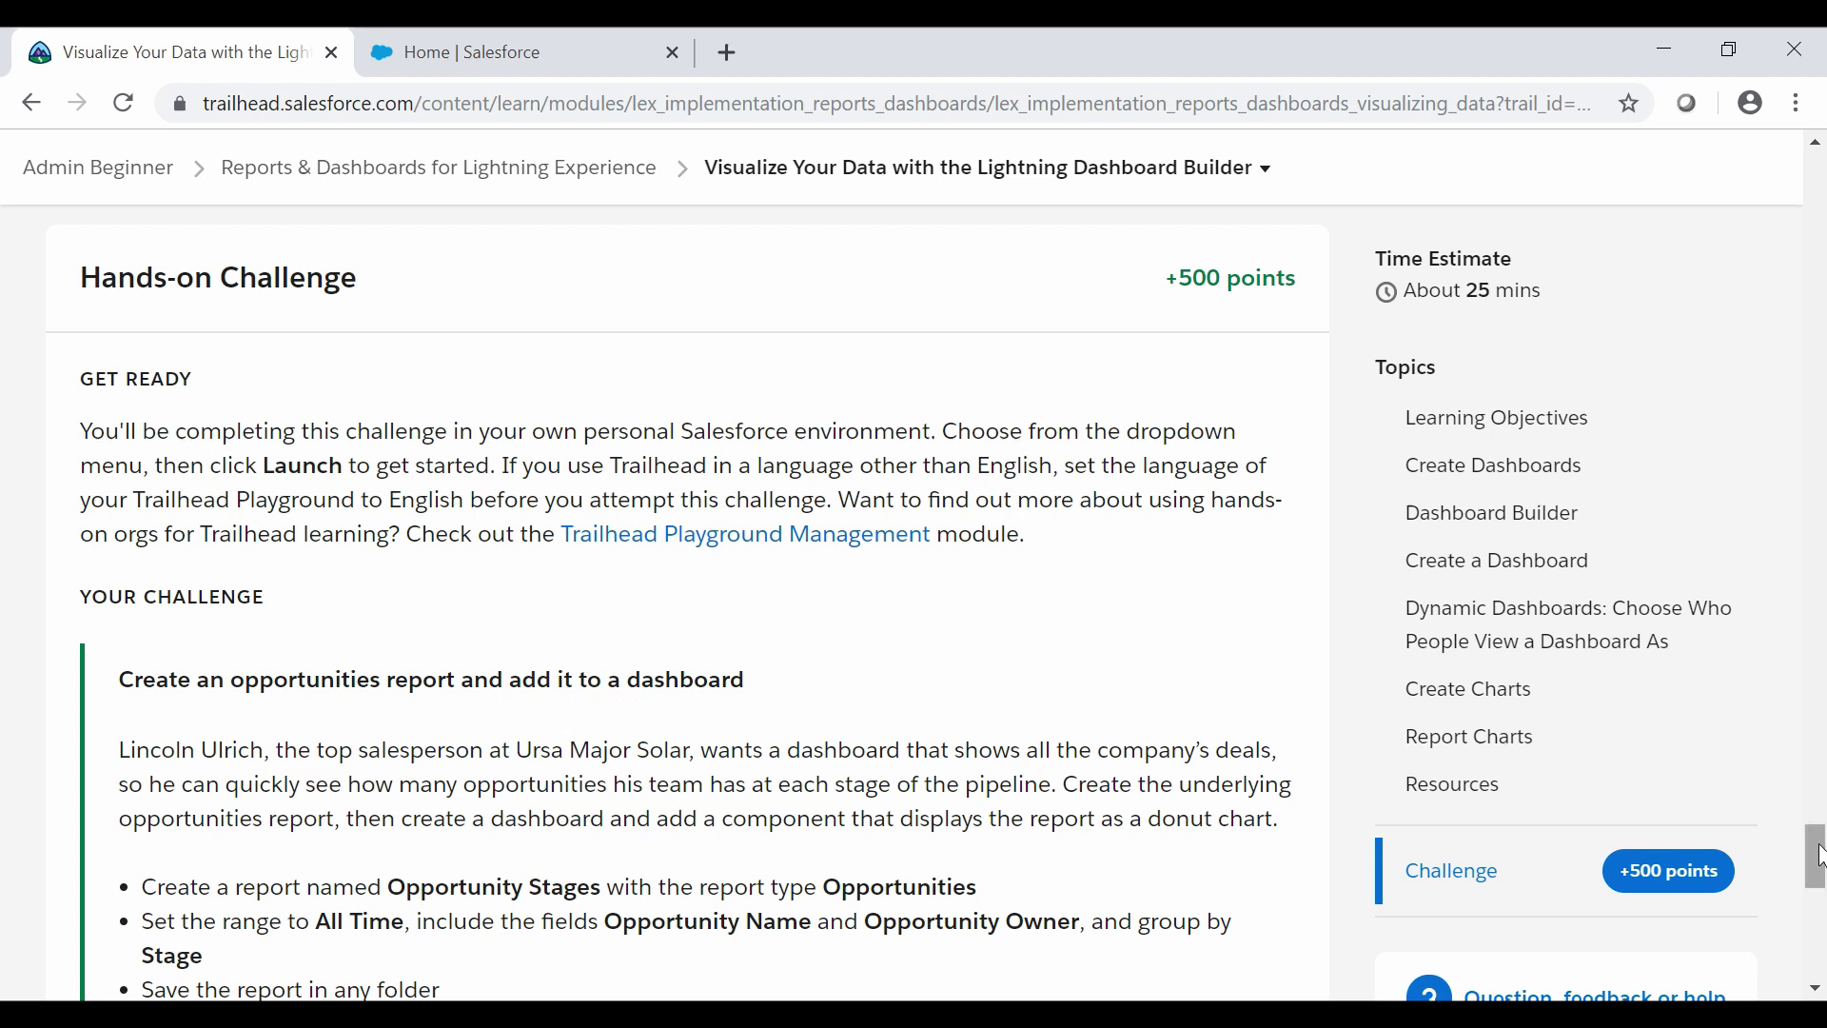
pyautogui.scroll(-3, 1821, 874)
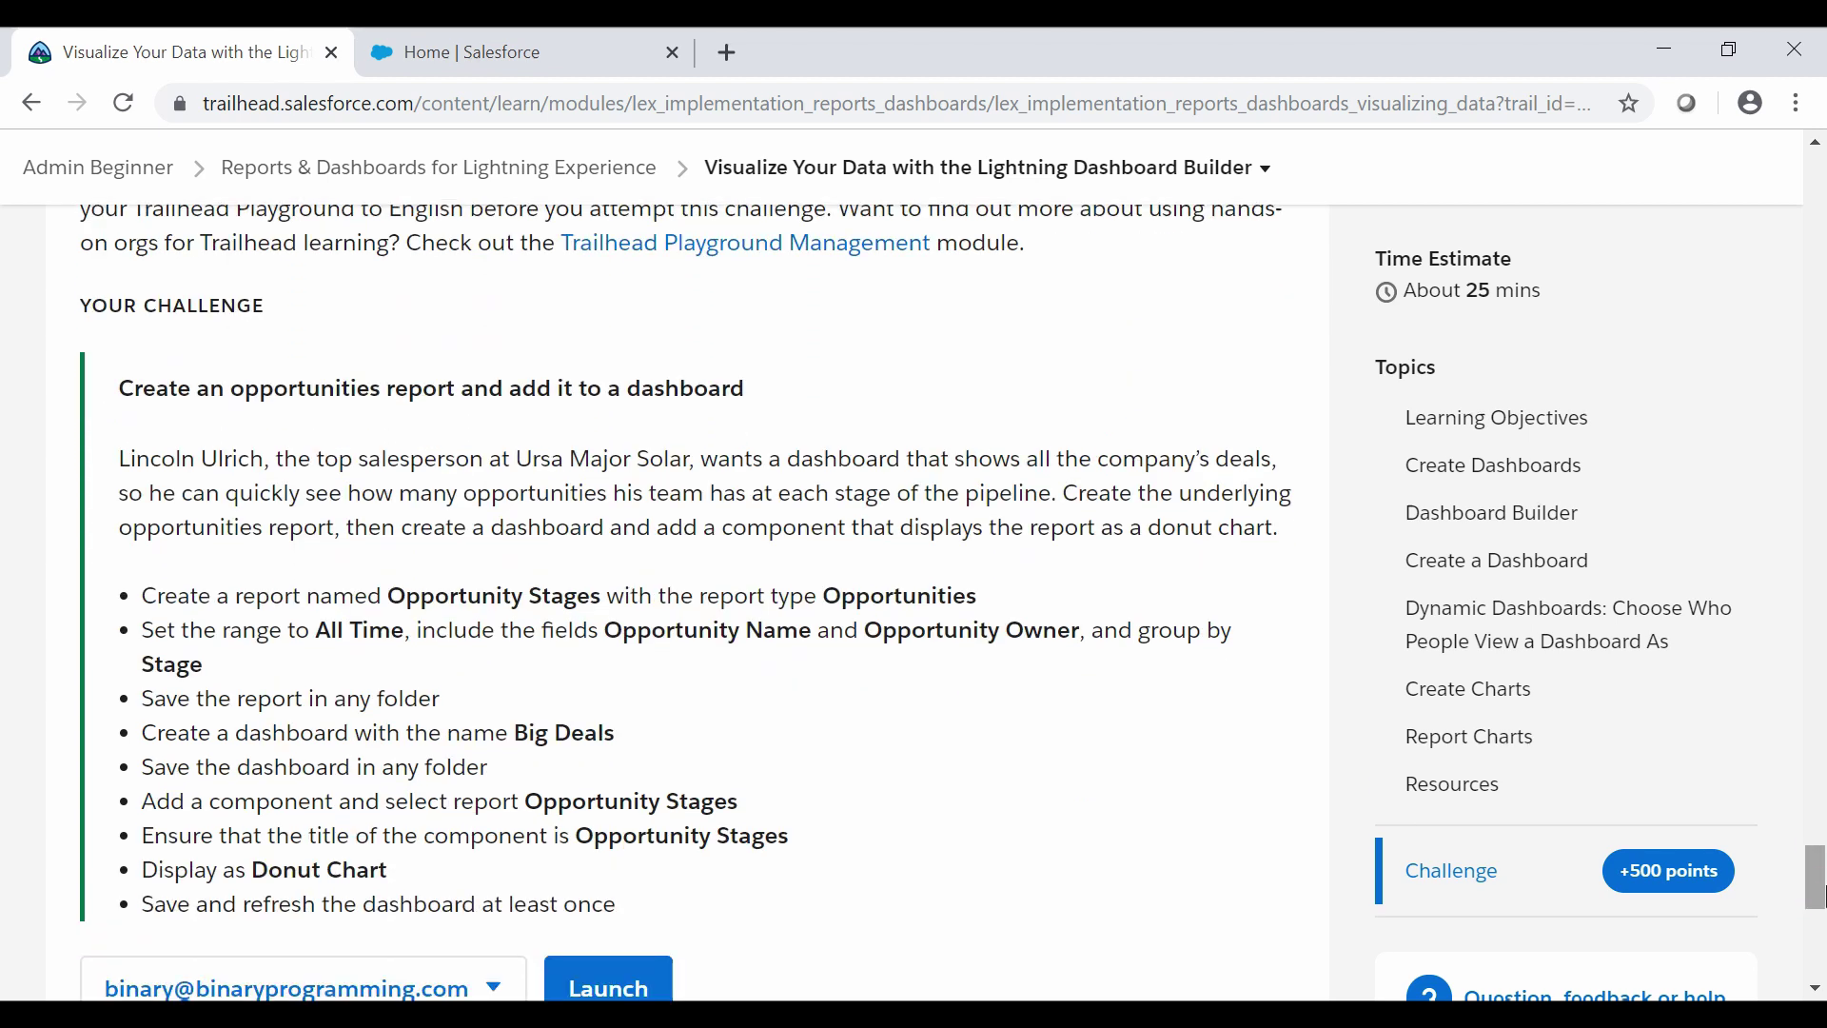
# Open the Reports page in the Salesforce org by searching 'Reports' in the App Launcher
pyautogui.click(568, 31)
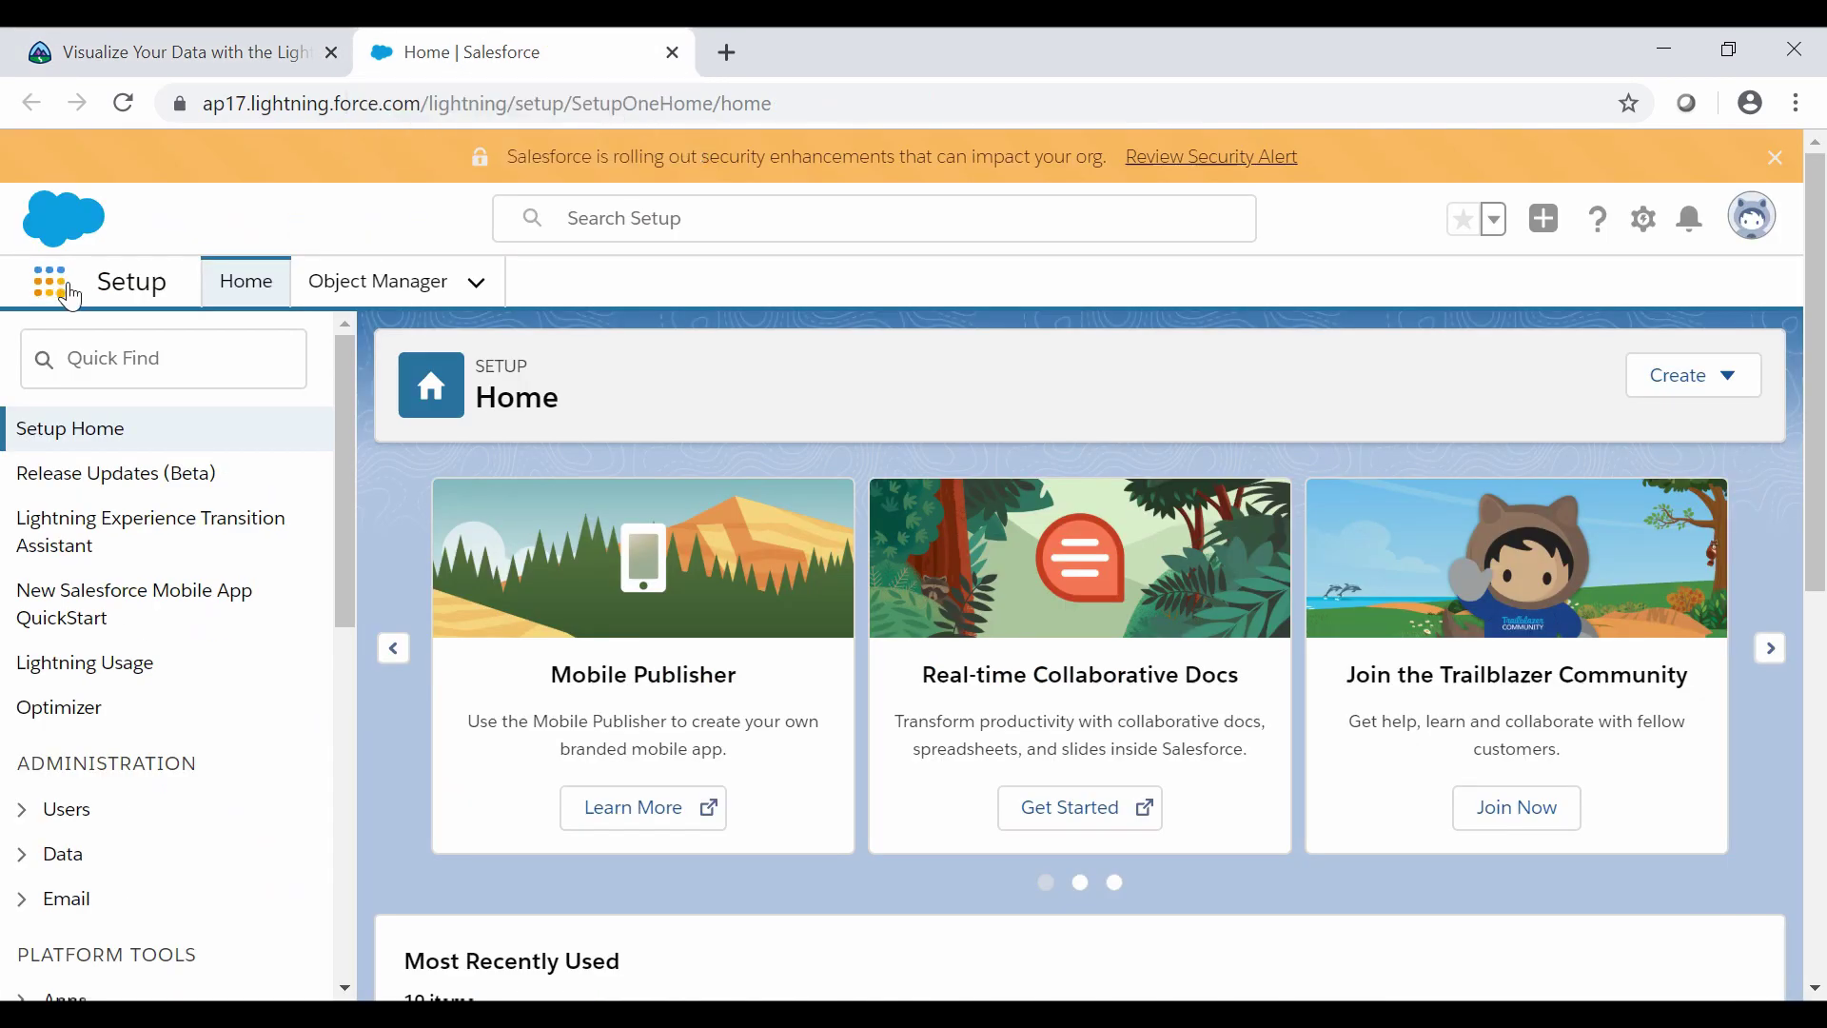
pyautogui.click(70, 297)
pyautogui.click(115, 357)
pyautogui.write('Reports')
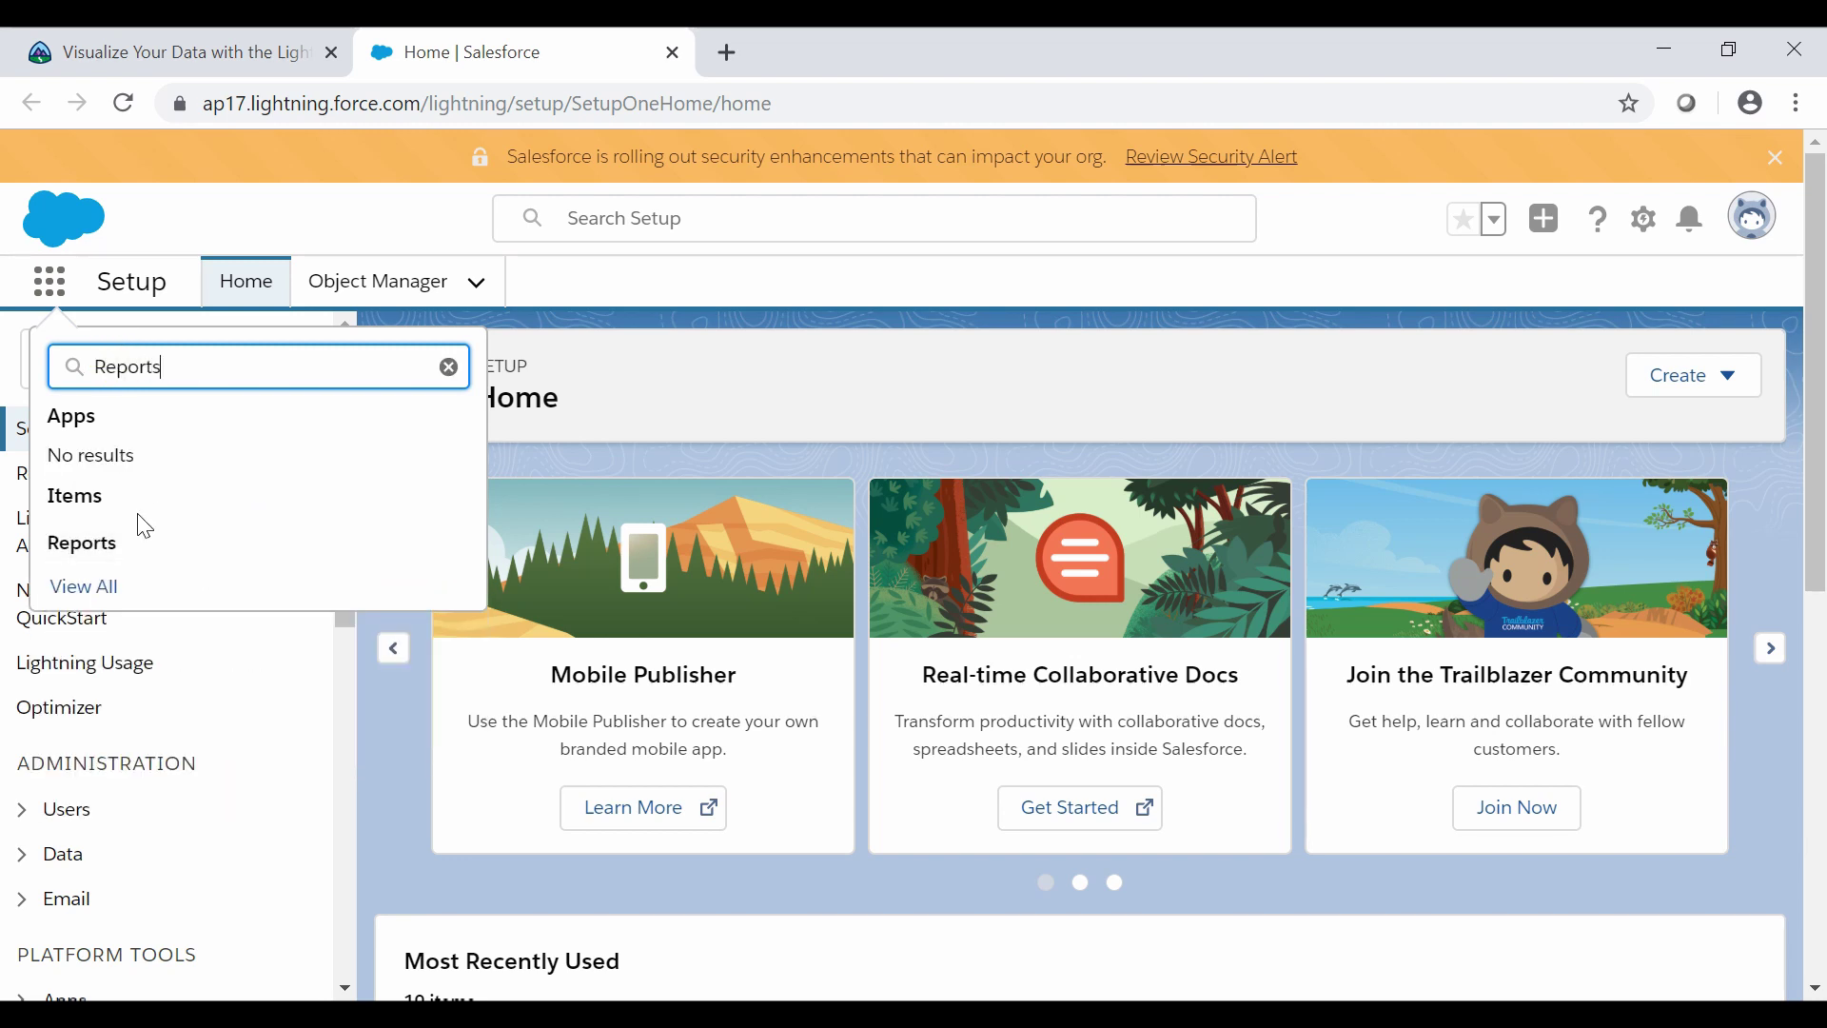
pyautogui.click(129, 538)
pyautogui.click(212, 50)
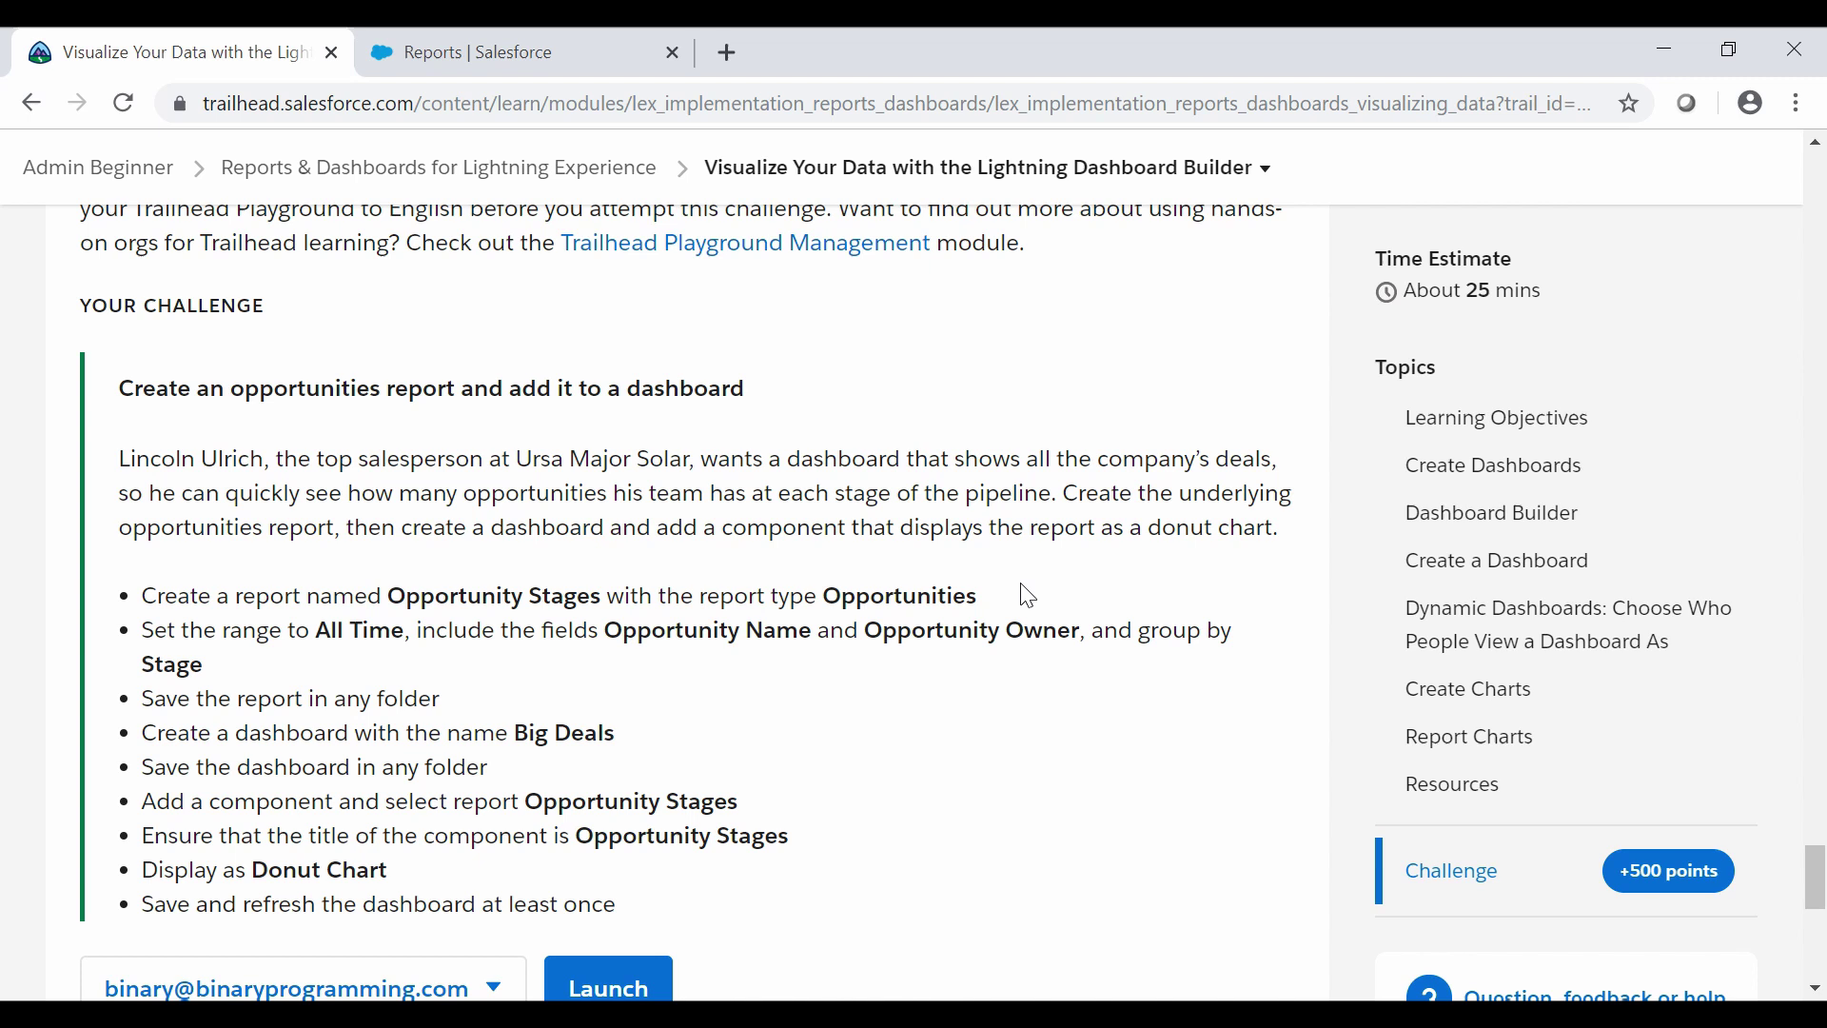
# Create a new report of type Opportunities, found by searching 'Op'
pyautogui.click(415, 38)
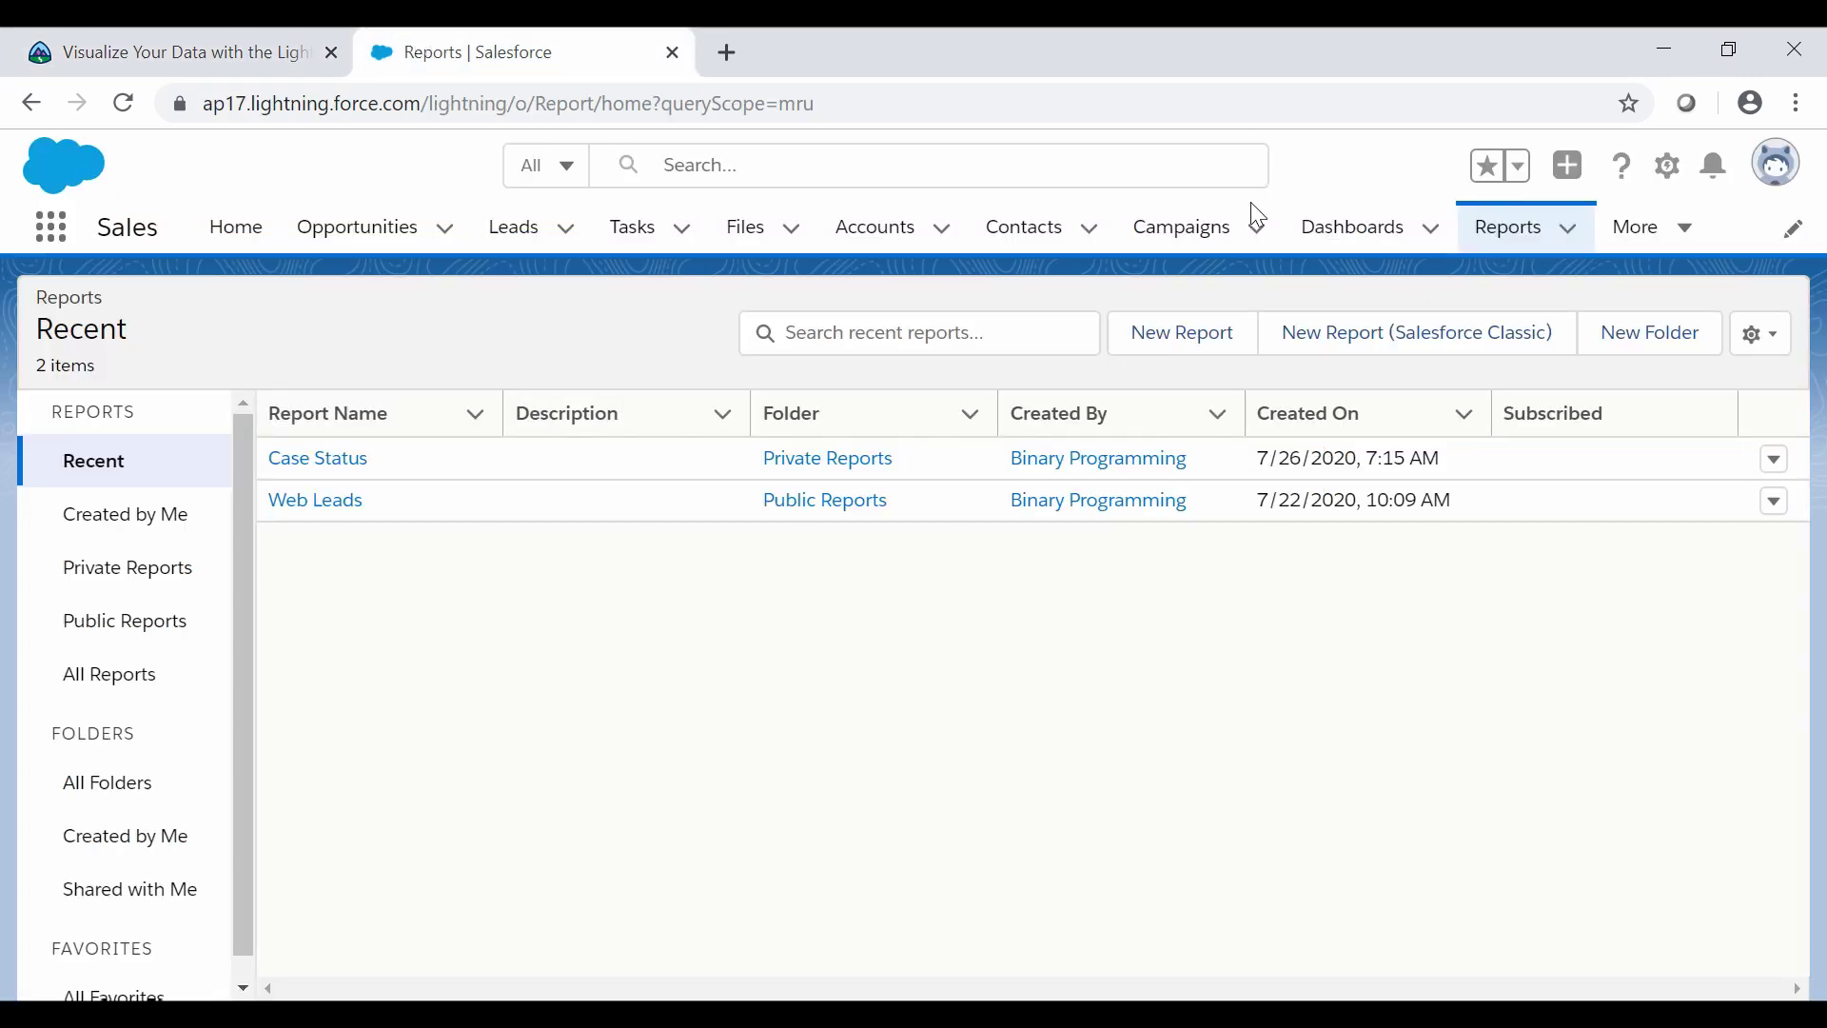
pyautogui.click(1197, 340)
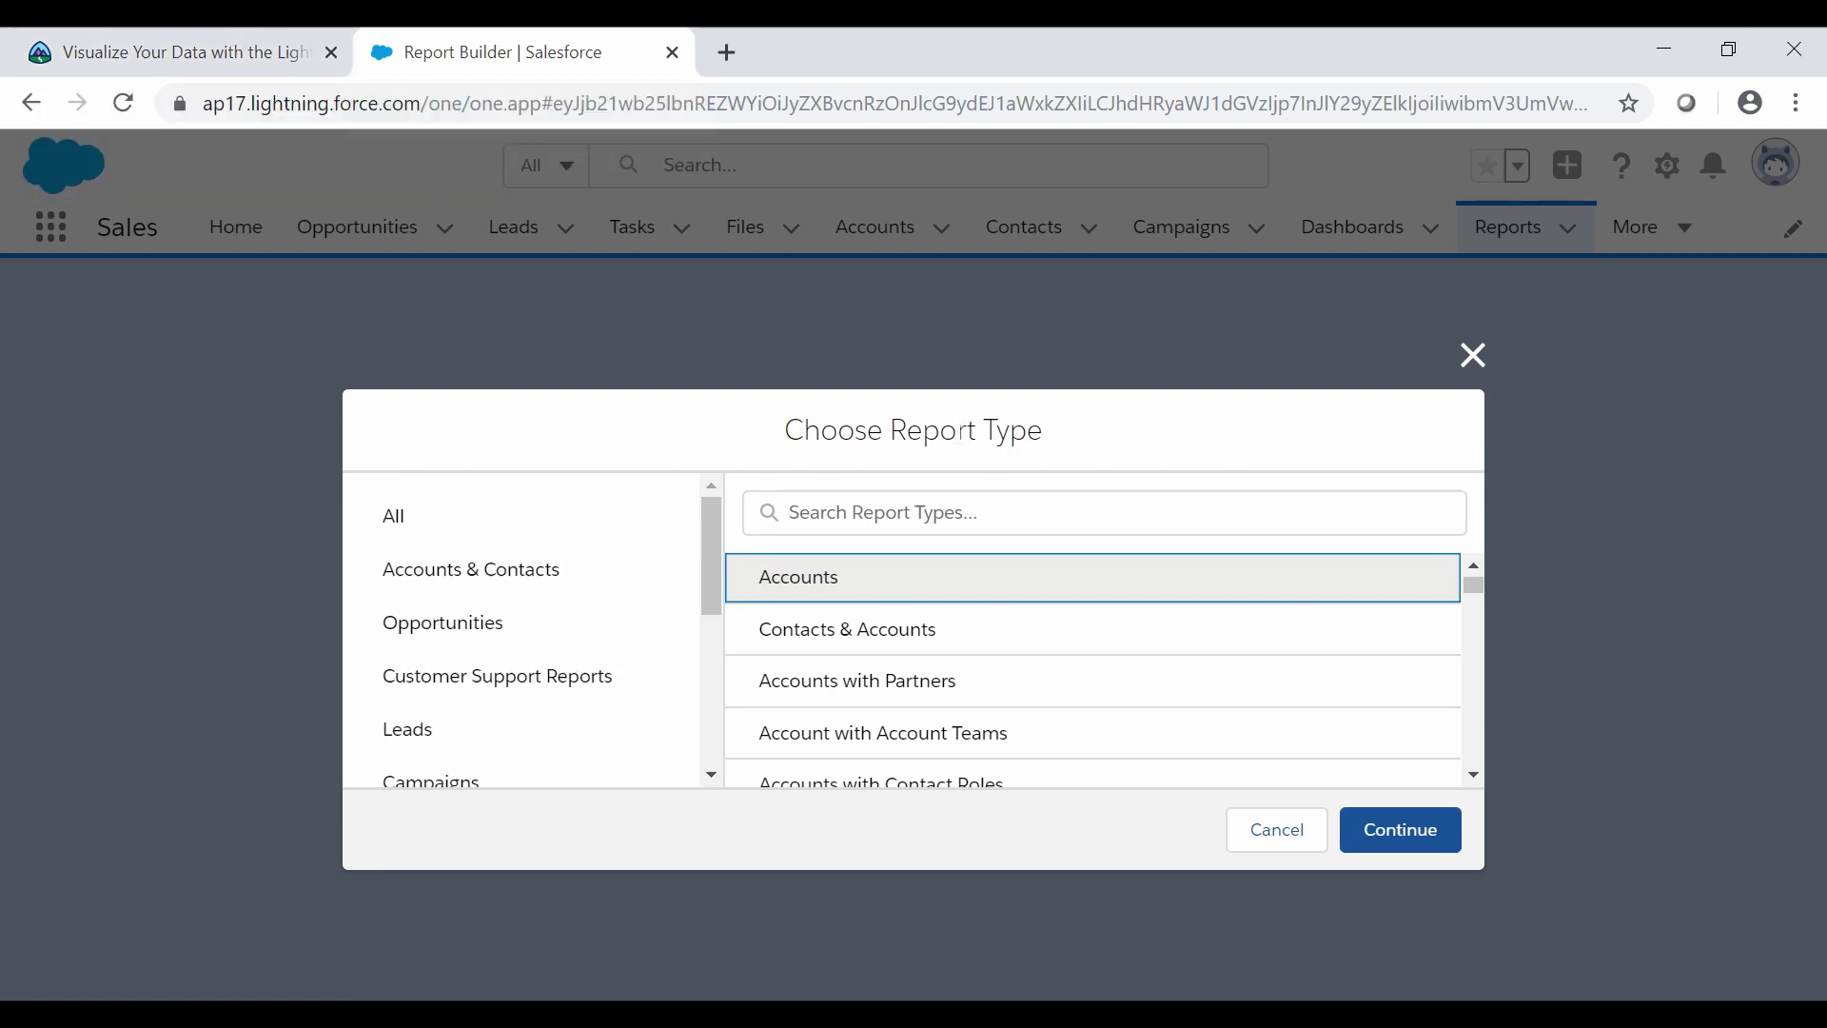
pyautogui.click(952, 500)
pyautogui.write('Opp')
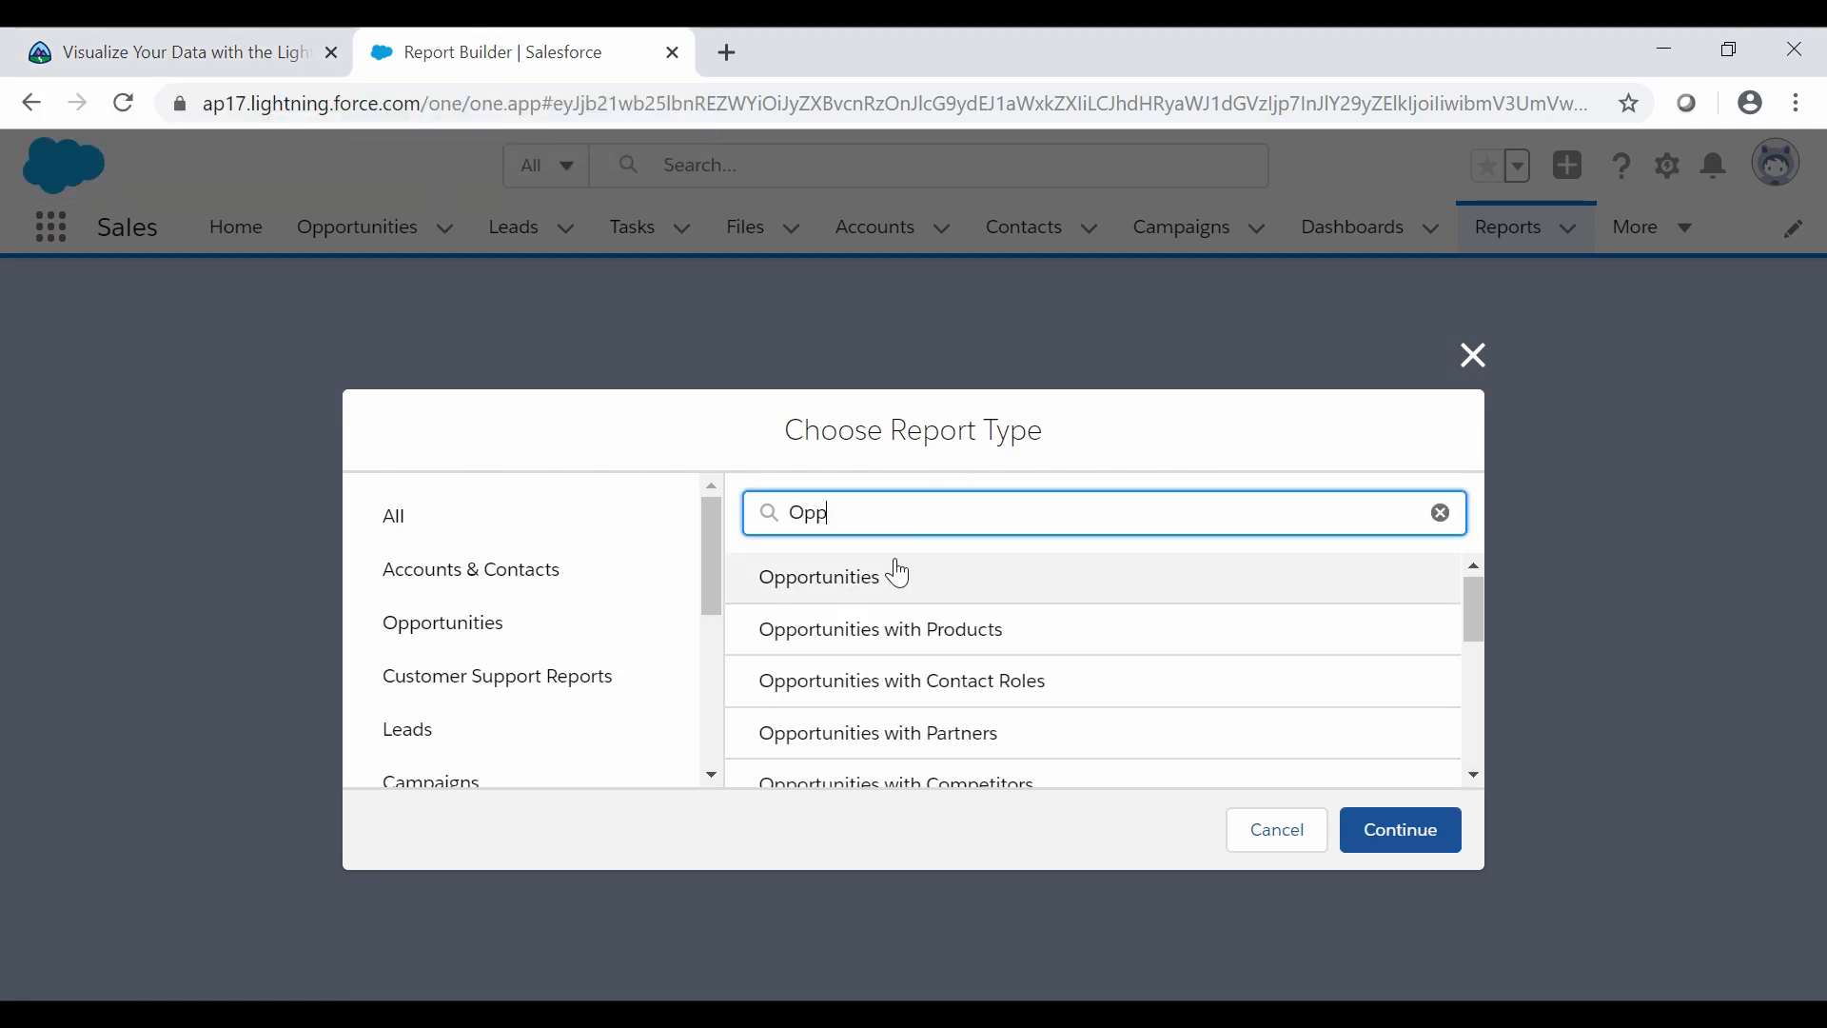
pyautogui.click(890, 576)
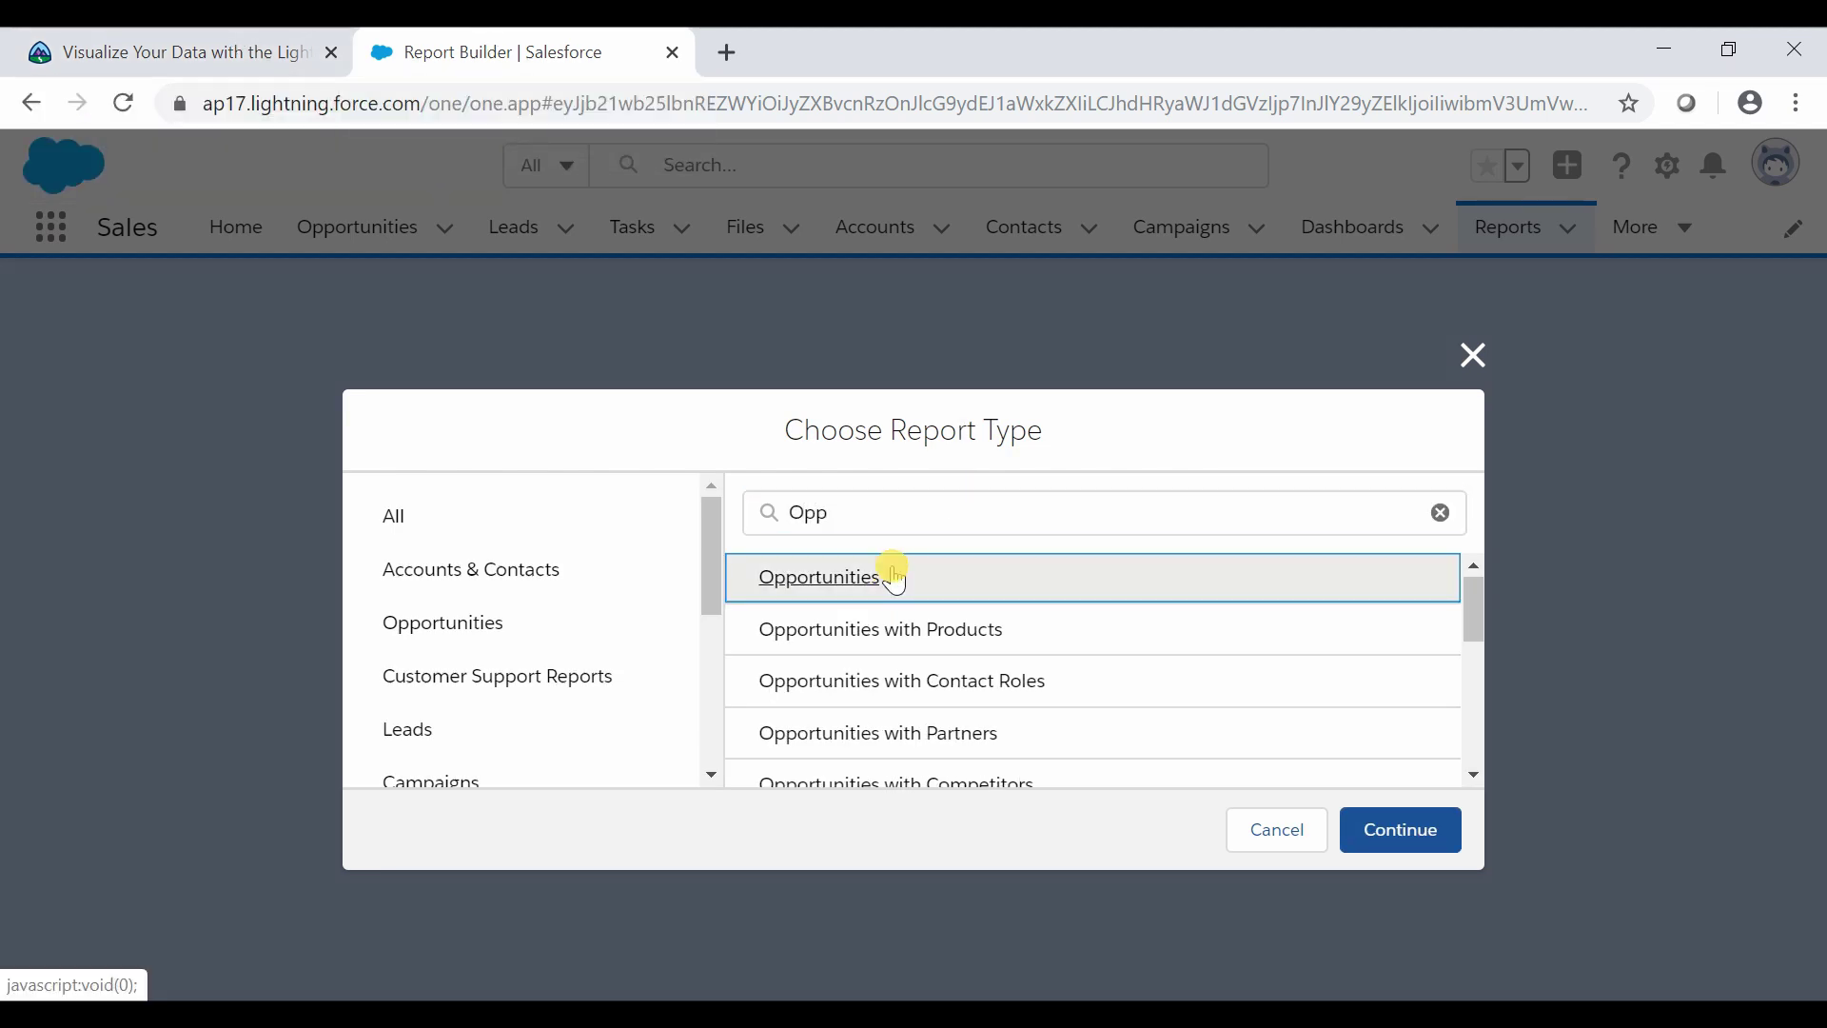
pyautogui.click(1416, 854)
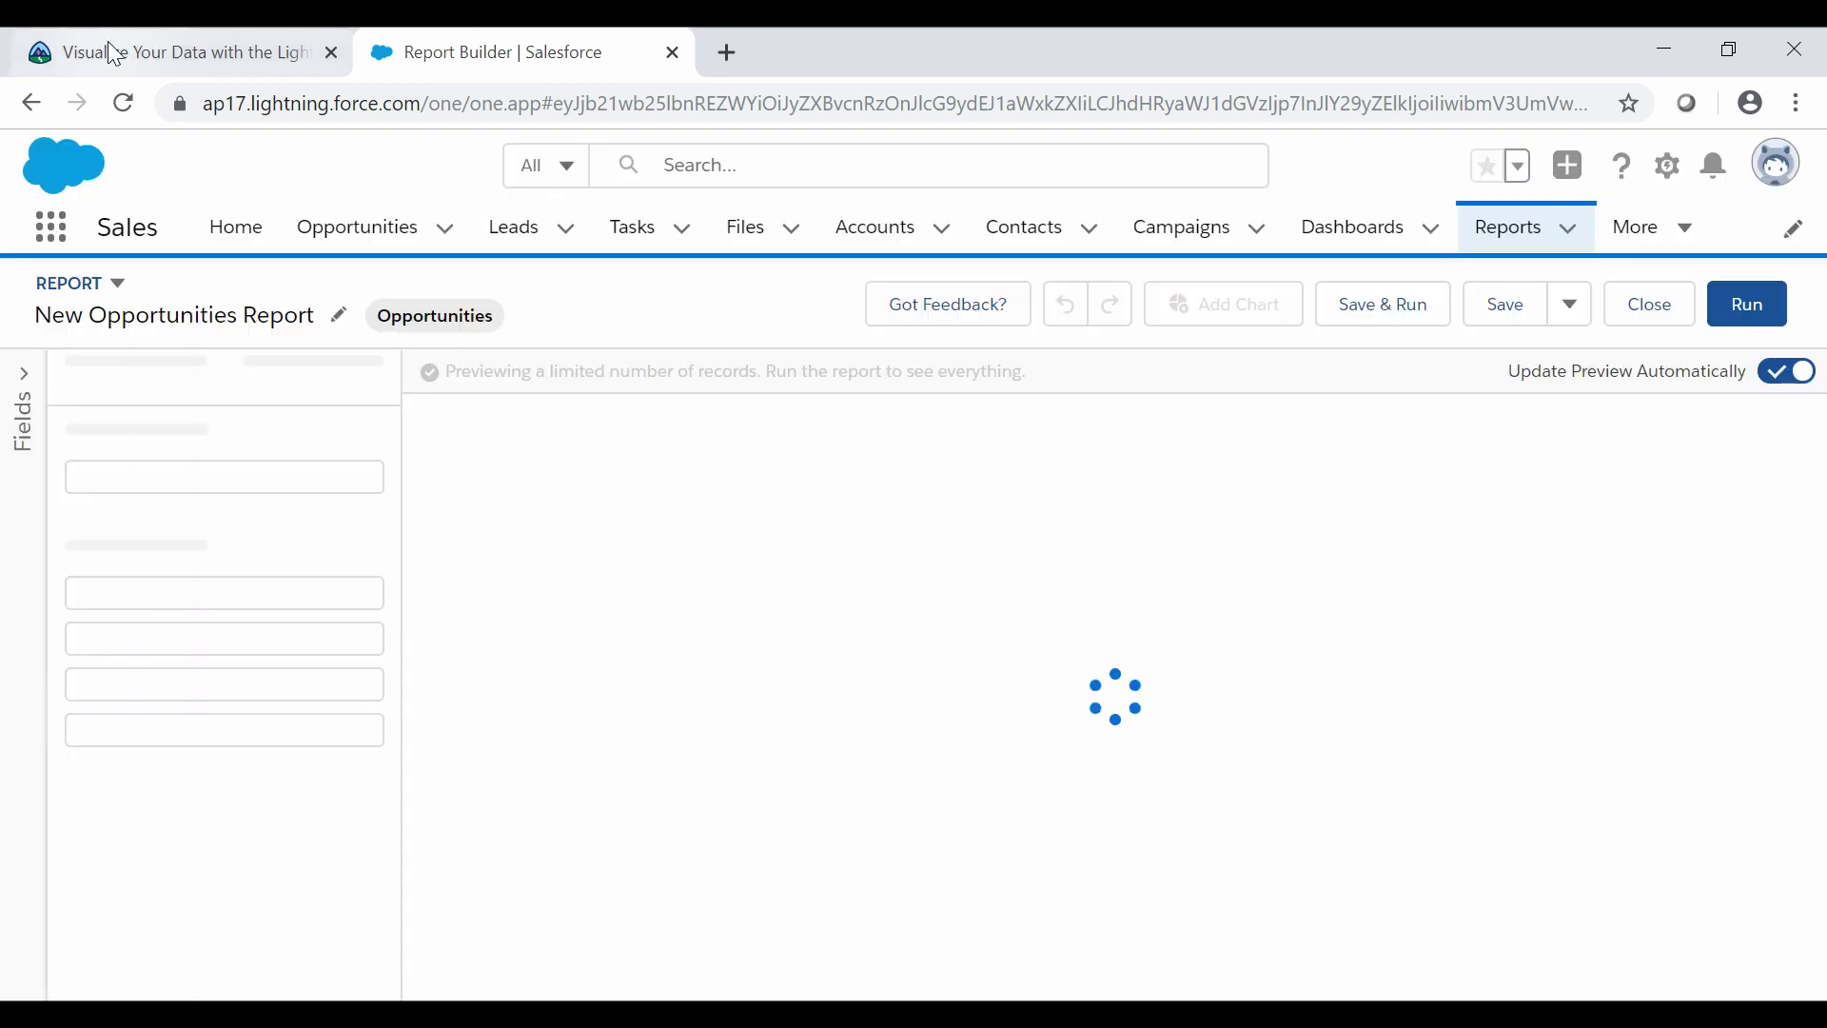
pyautogui.click(114, 54)
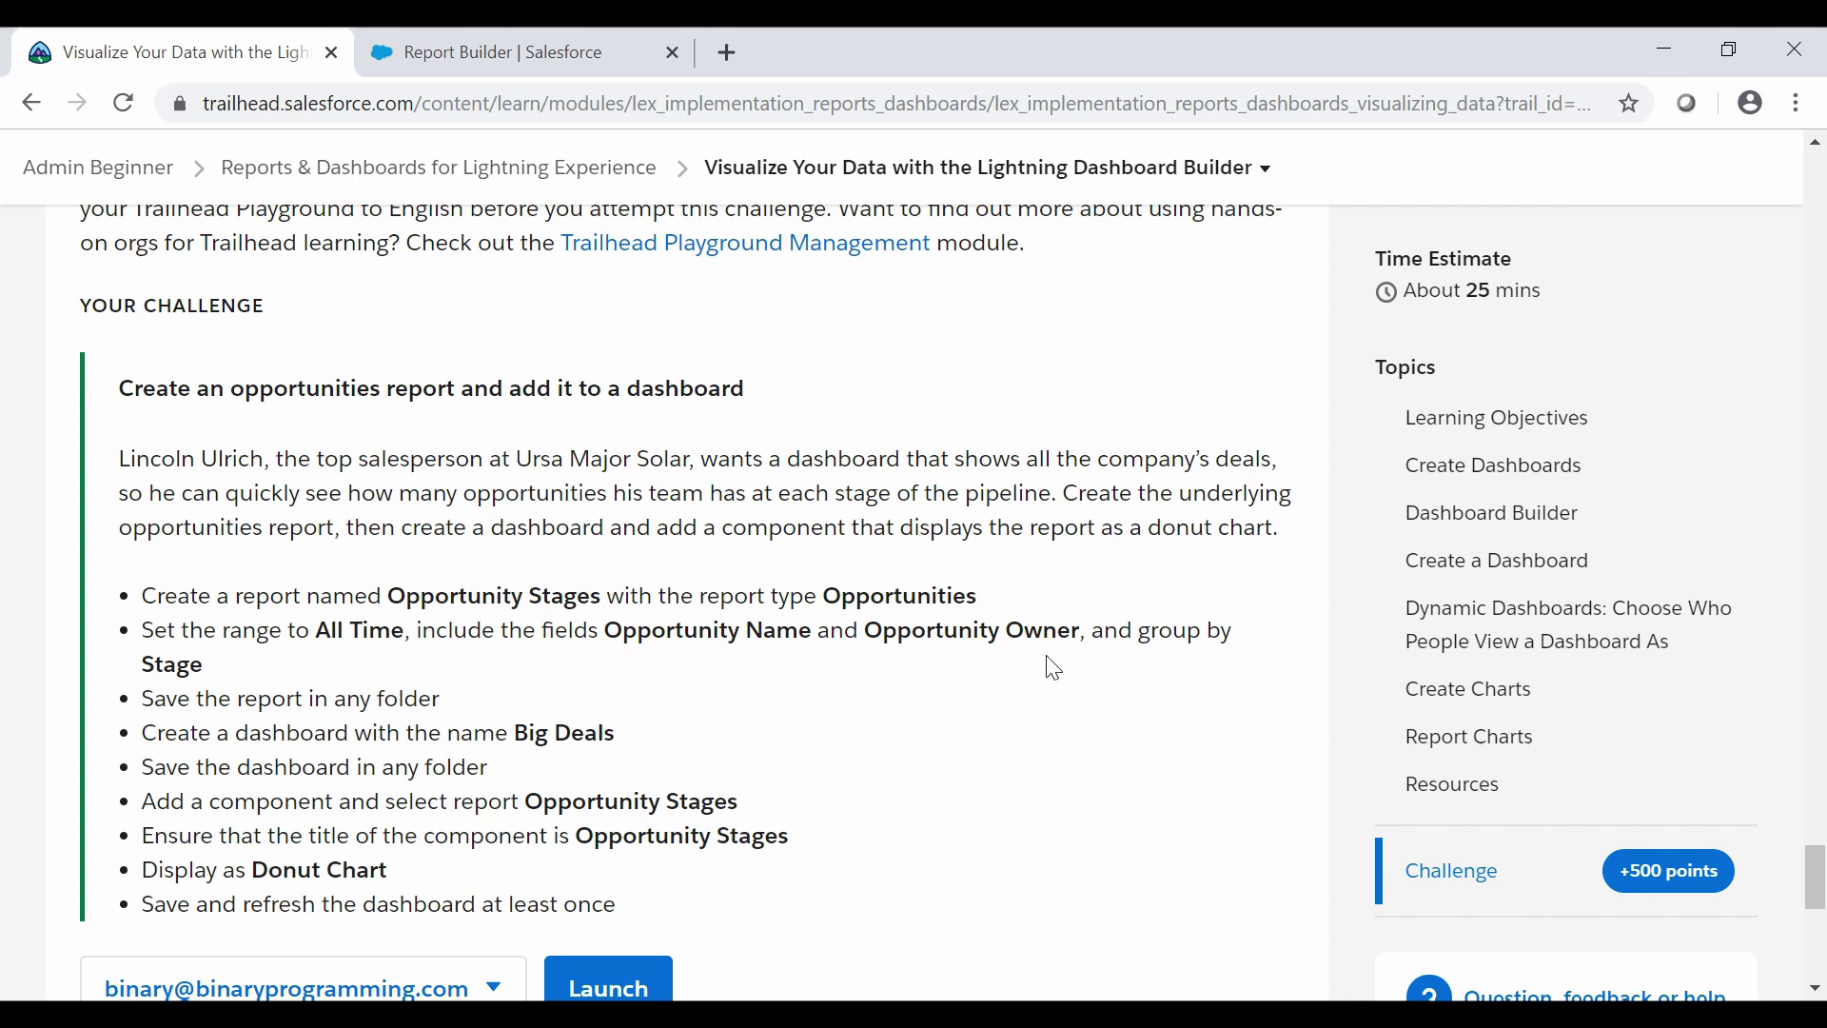
# Change the report's Close Date filter to All Time so opportunity records show
pyautogui.click(585, 42)
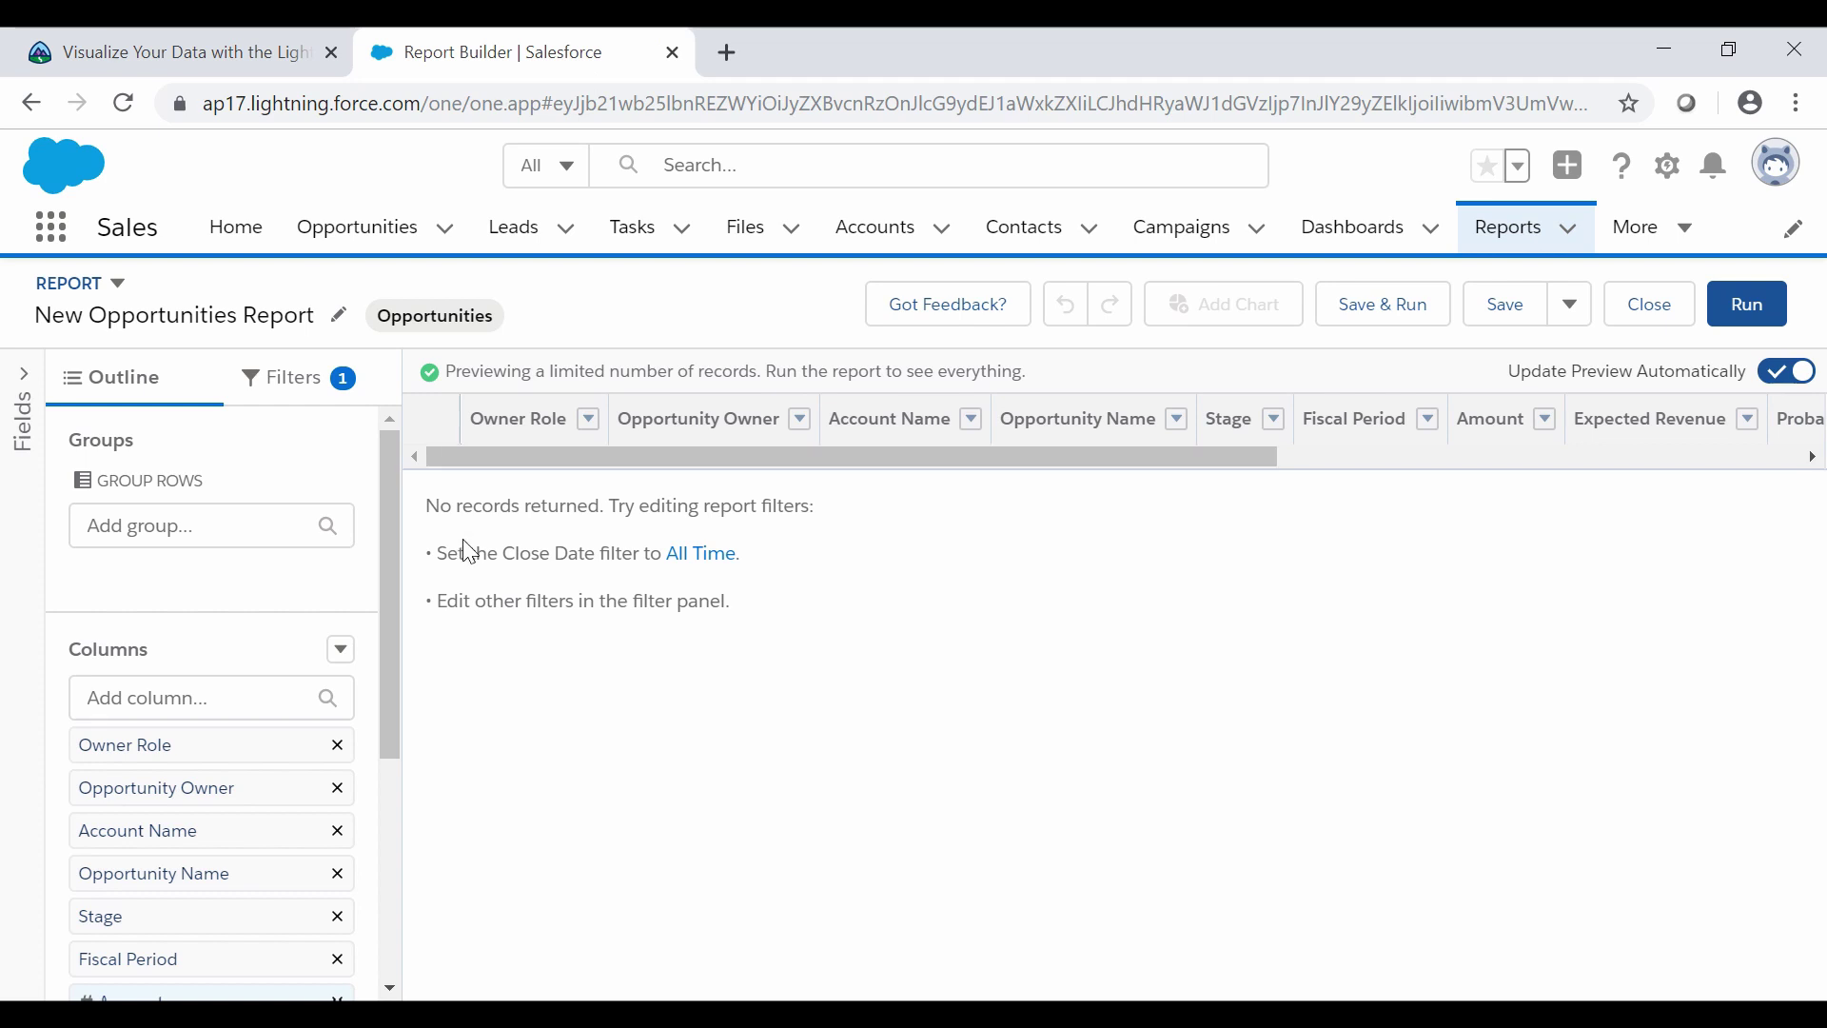
pyautogui.click(677, 571)
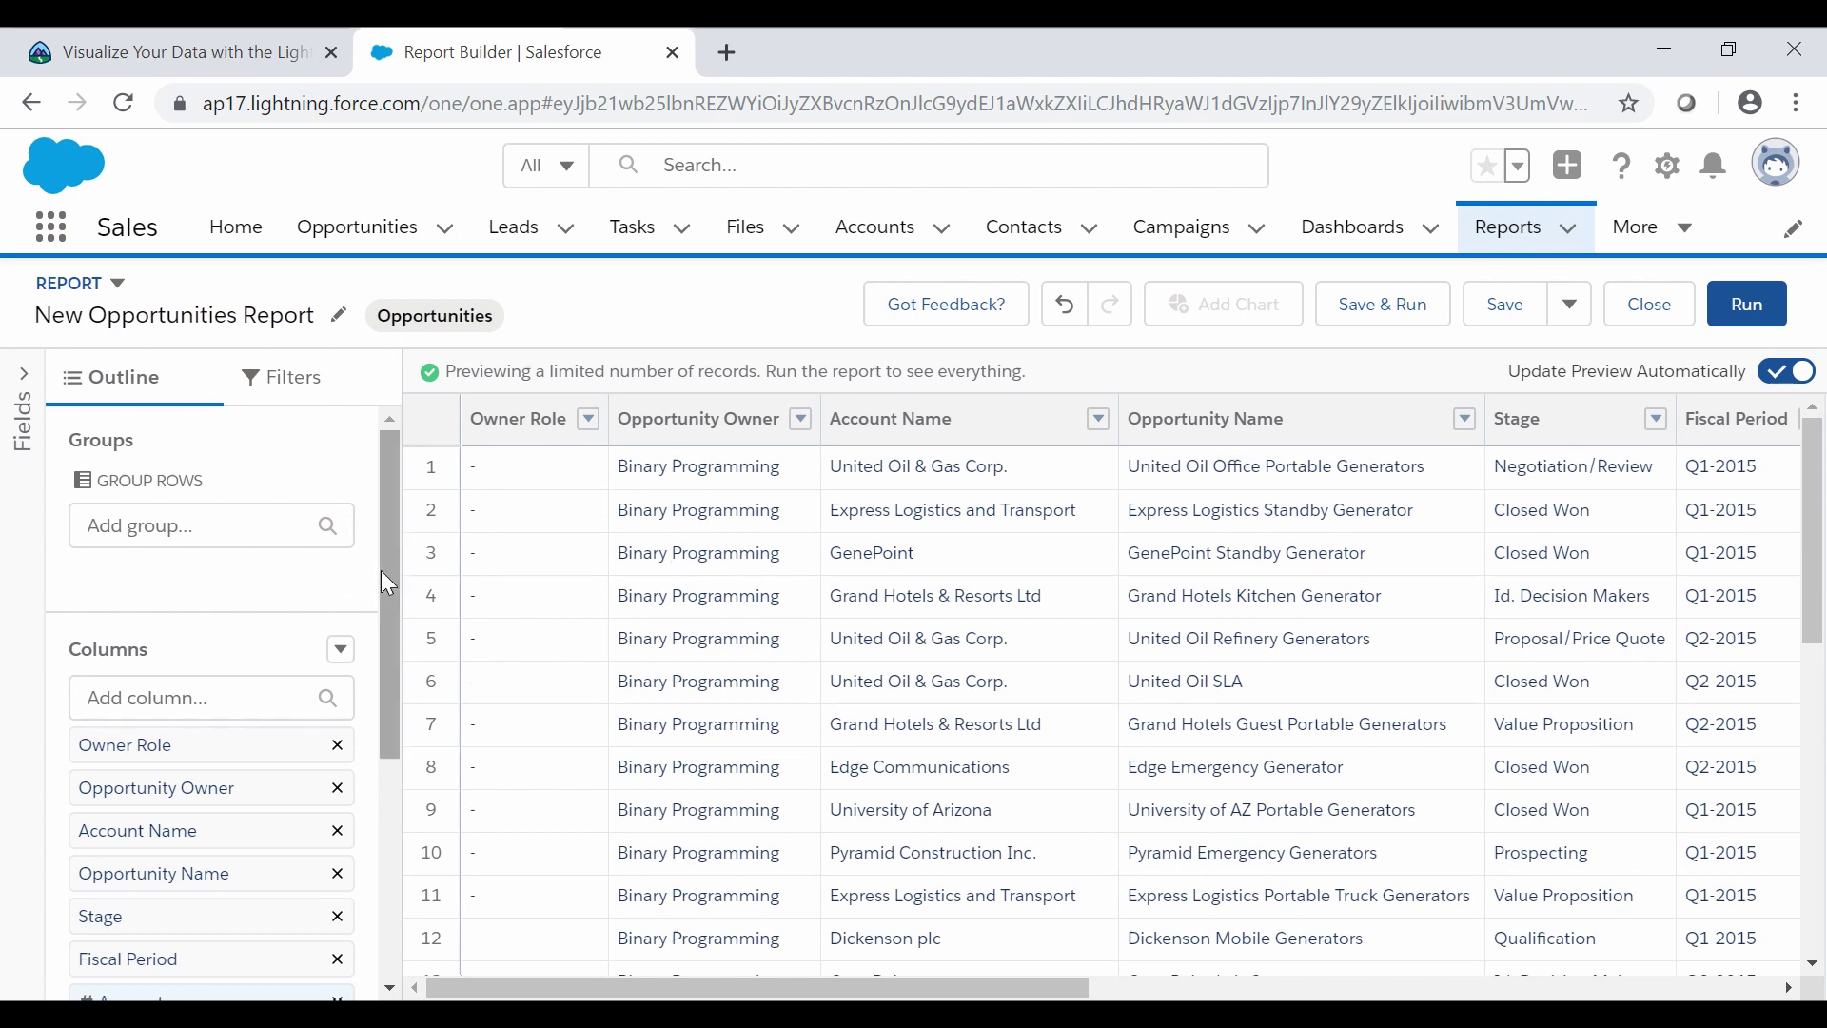
pyautogui.moveTo(380, 569); pyautogui.dragTo(386, 685)
pyautogui.hotkey('ctrl', 'shift', 'Tab')
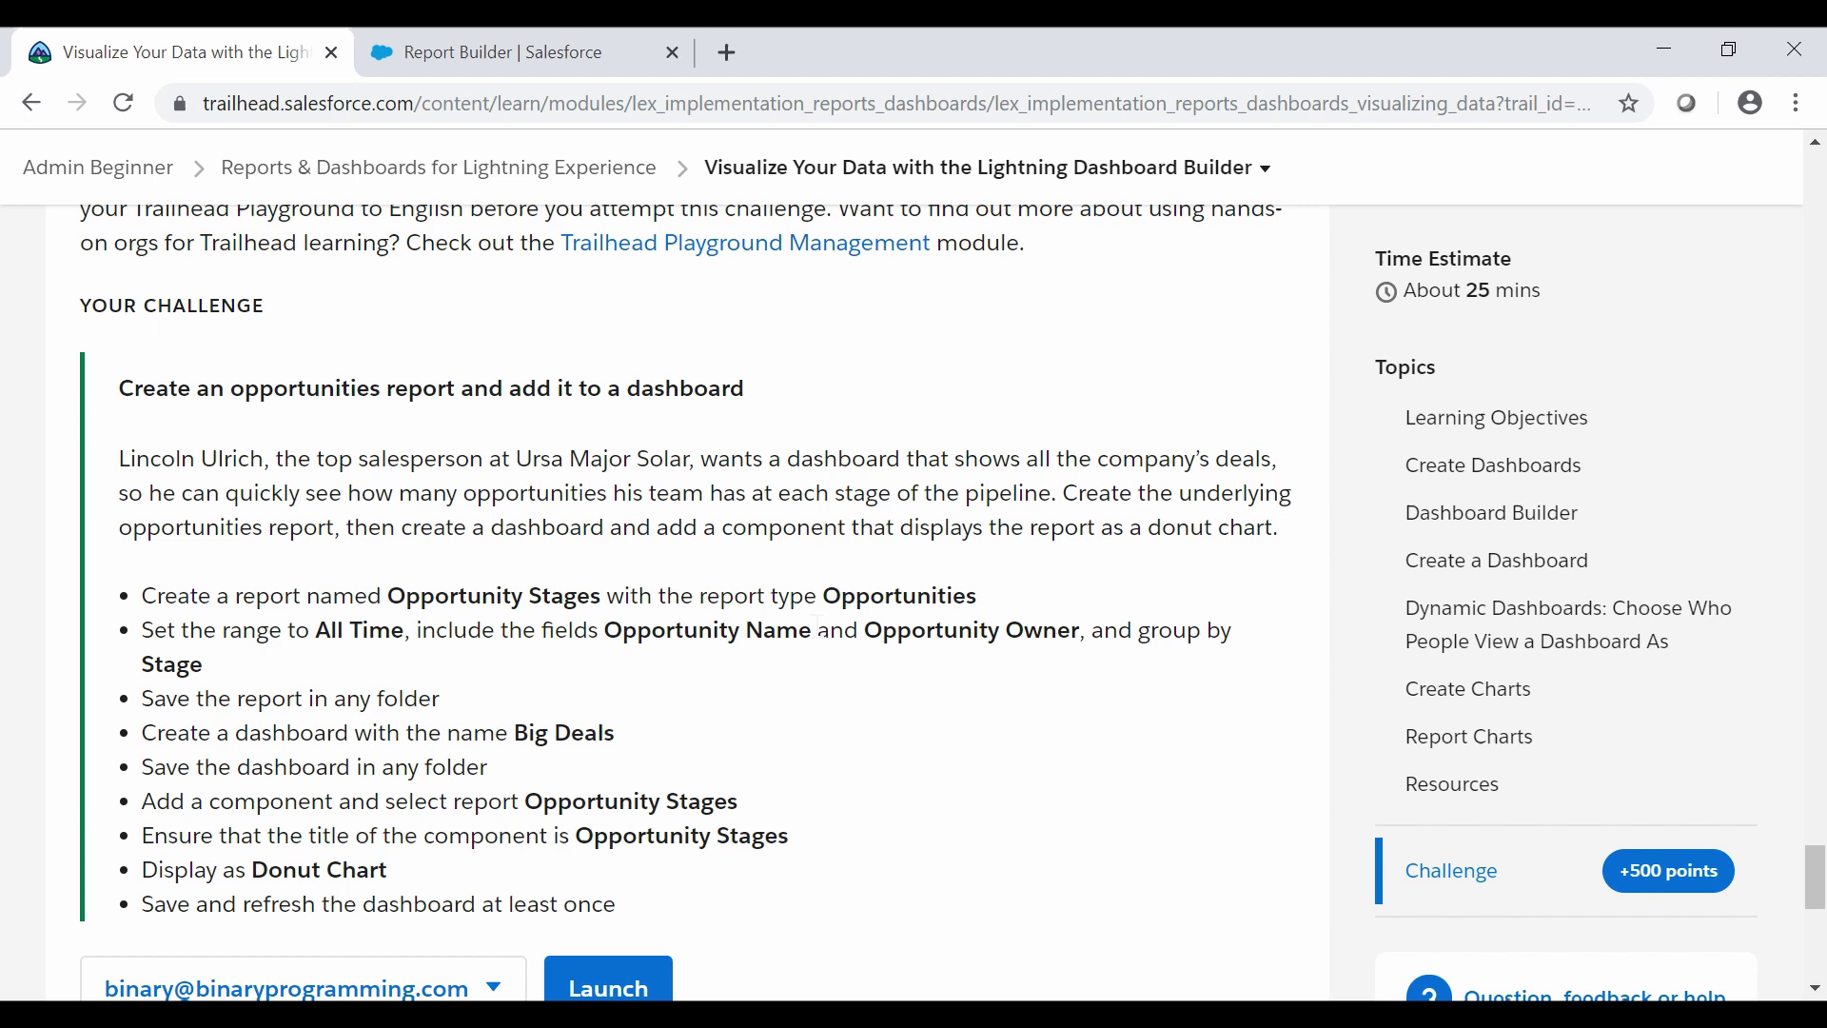
# Remove the Owner Role, Account Name and Fiscal Period columns from the report
pyautogui.click(467, 43)
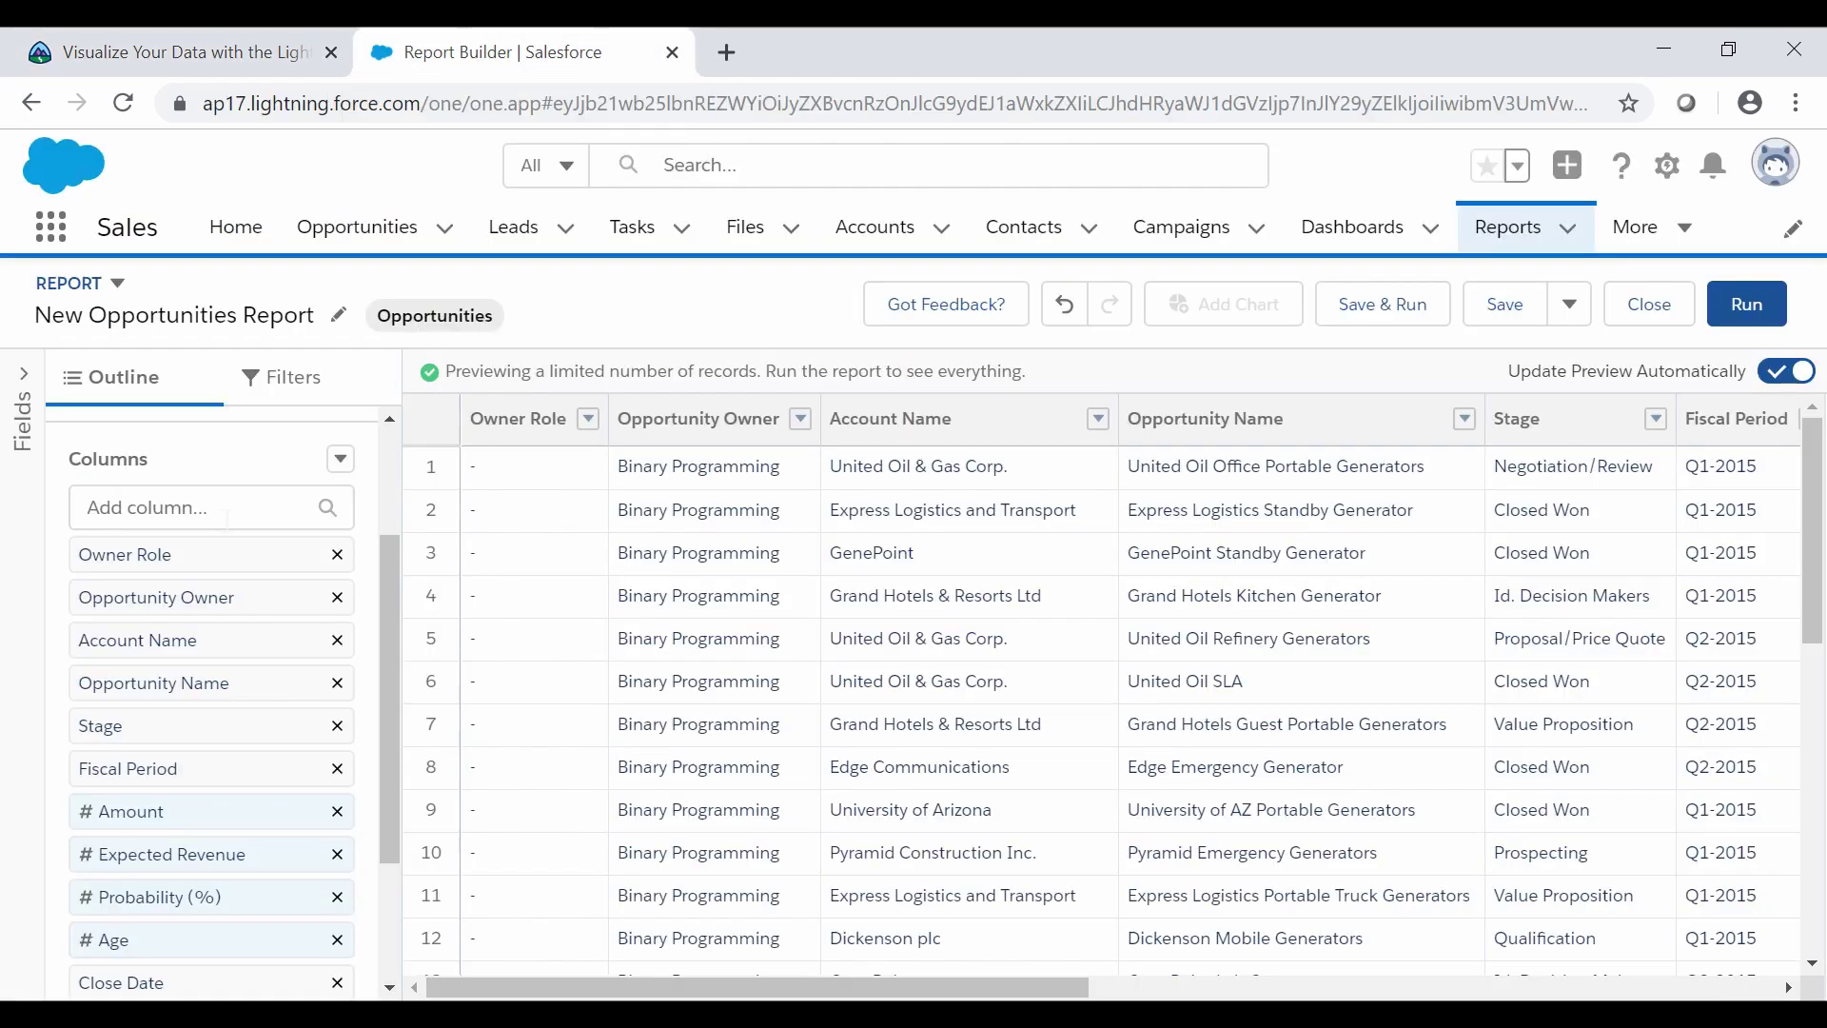
pyautogui.click(338, 557)
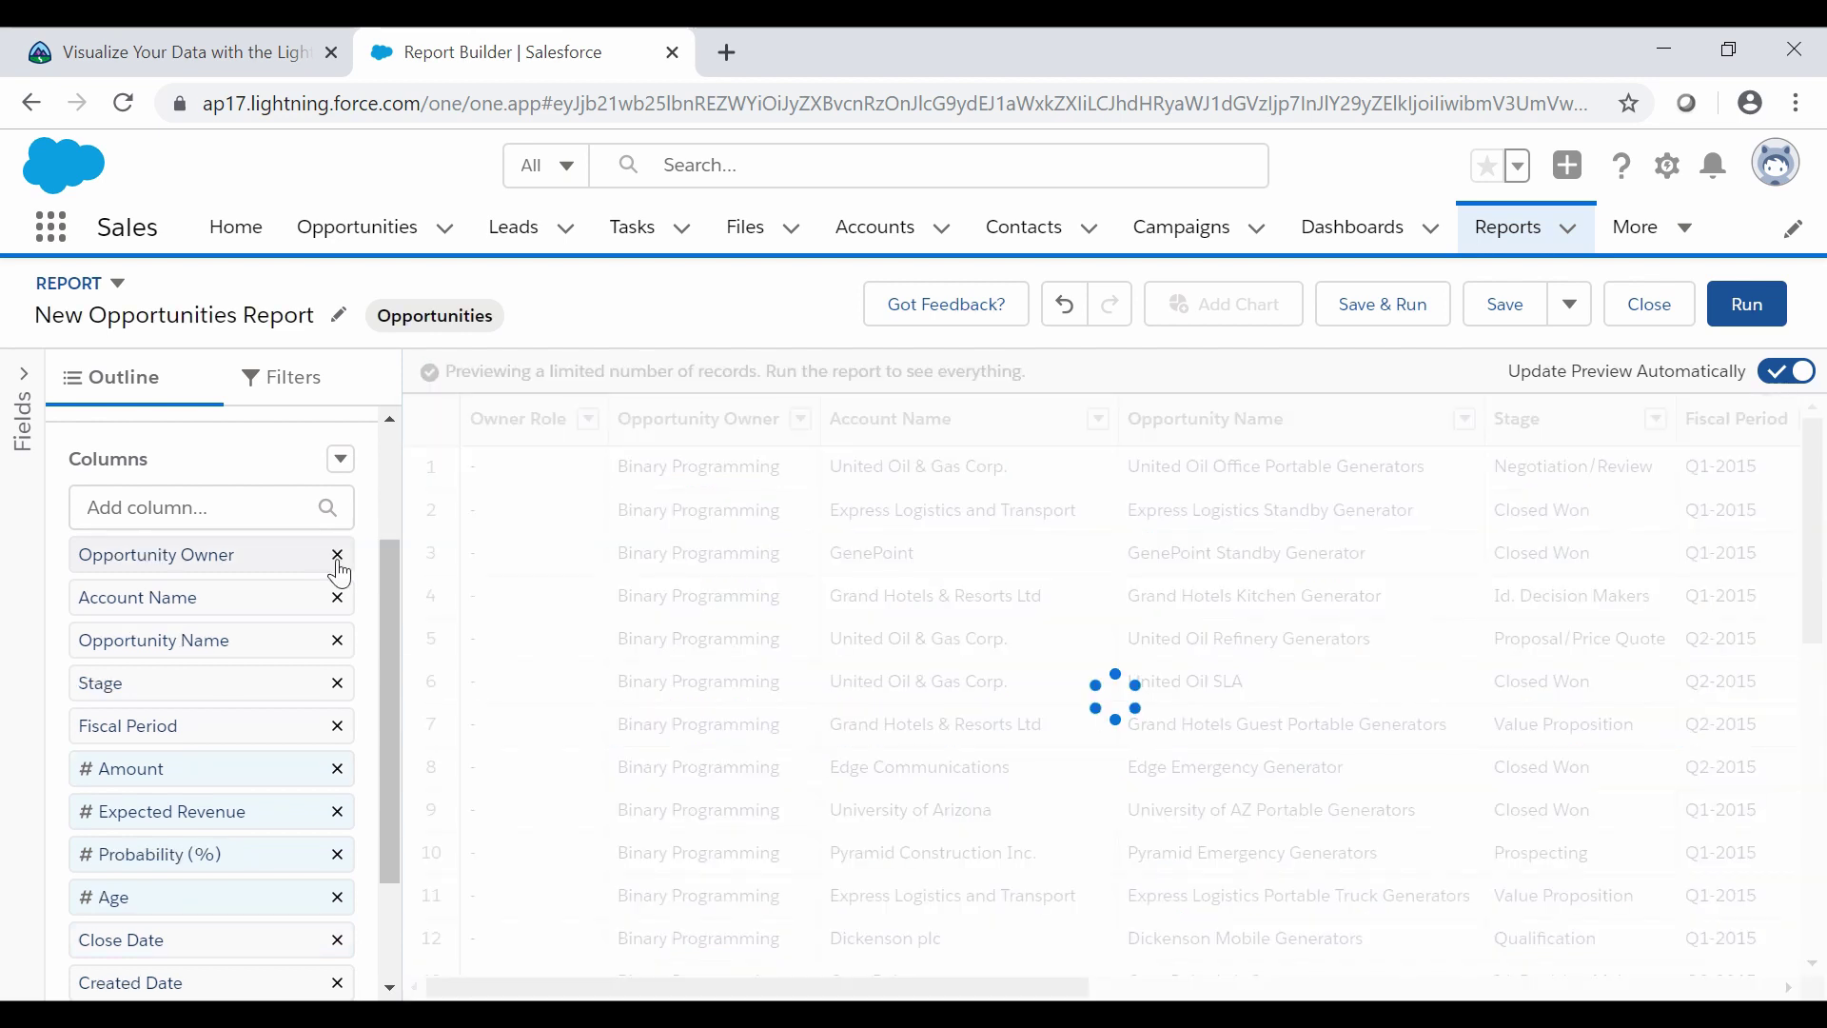
pyautogui.click(338, 597)
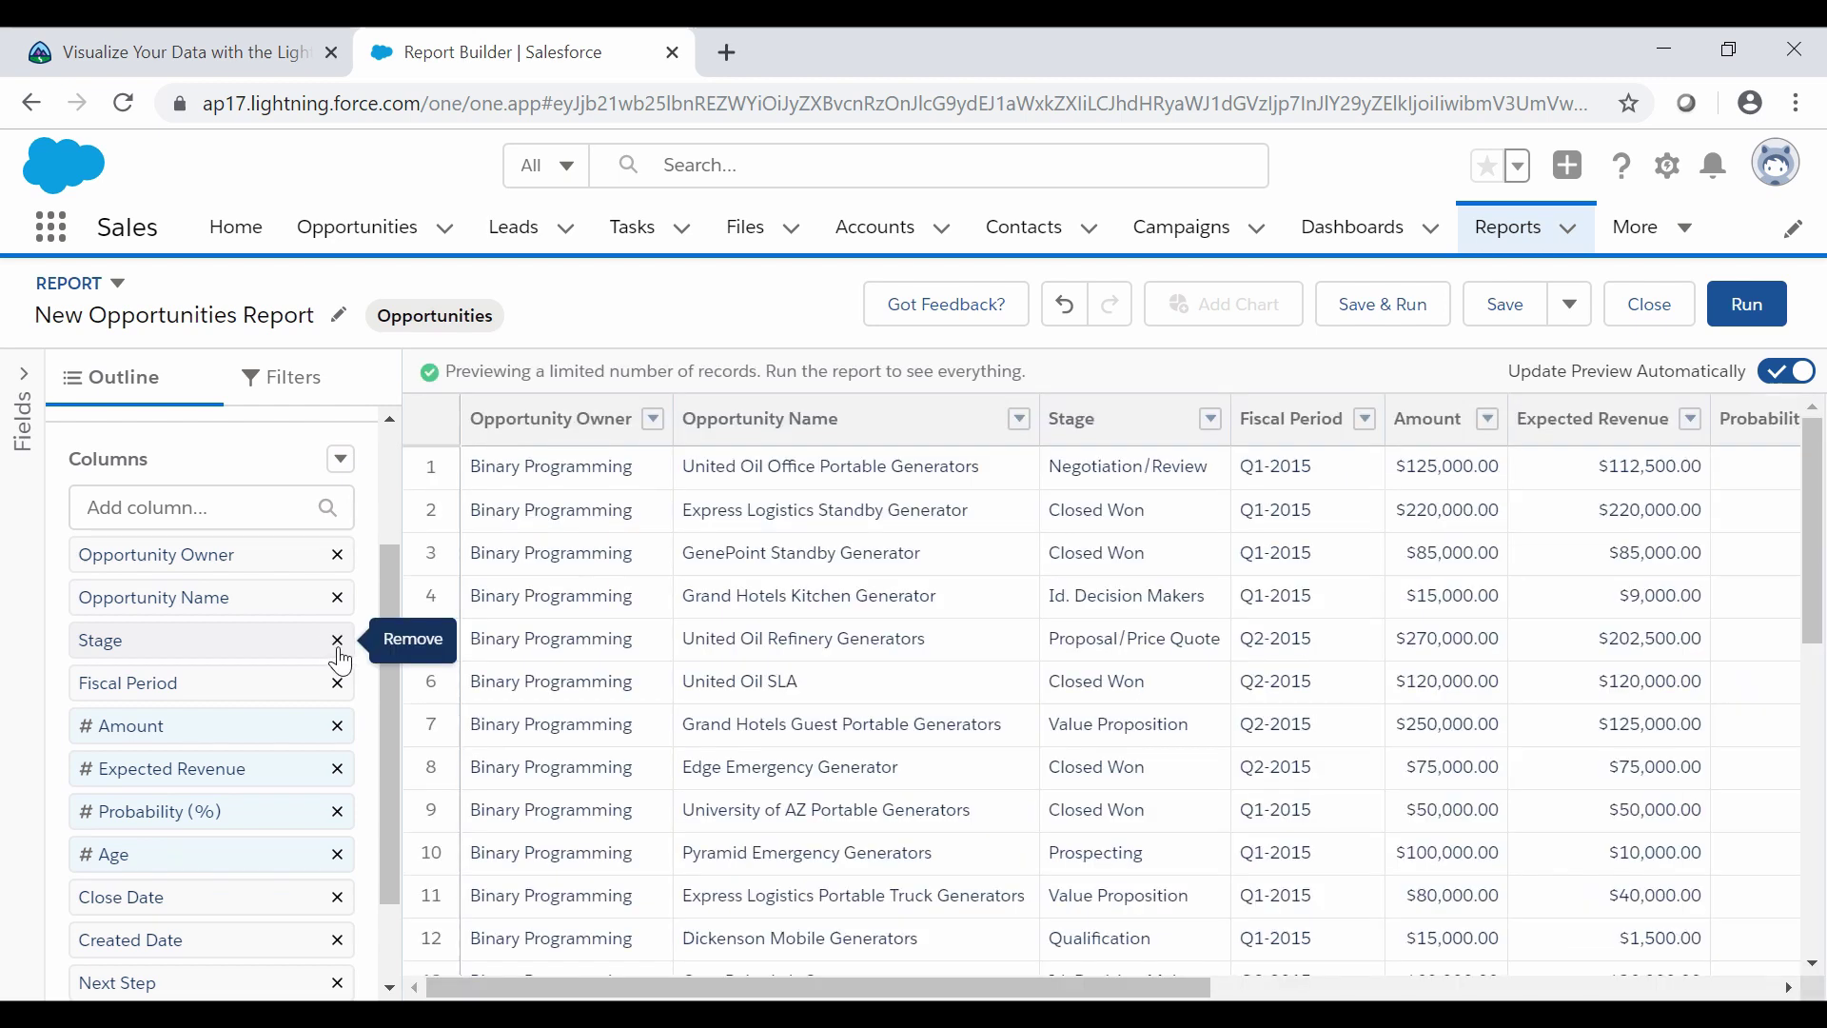
pyautogui.click(337, 649)
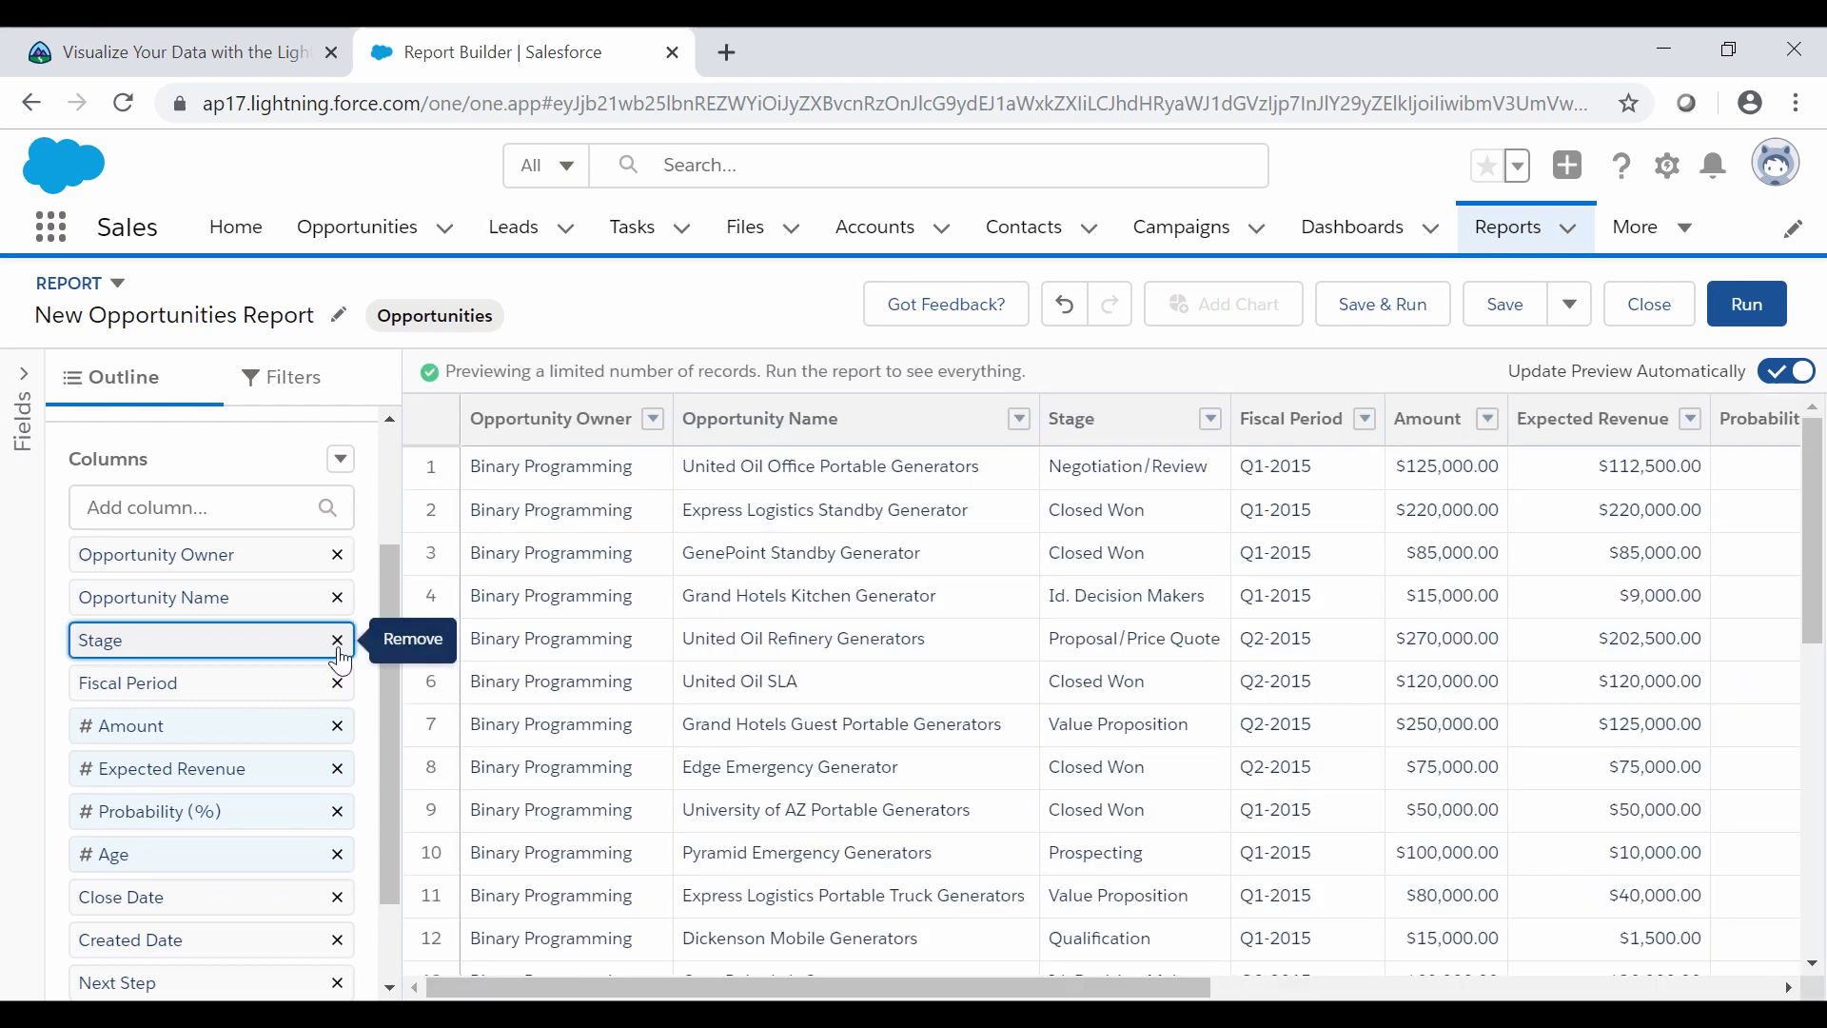
pyautogui.rightClick(339, 660)
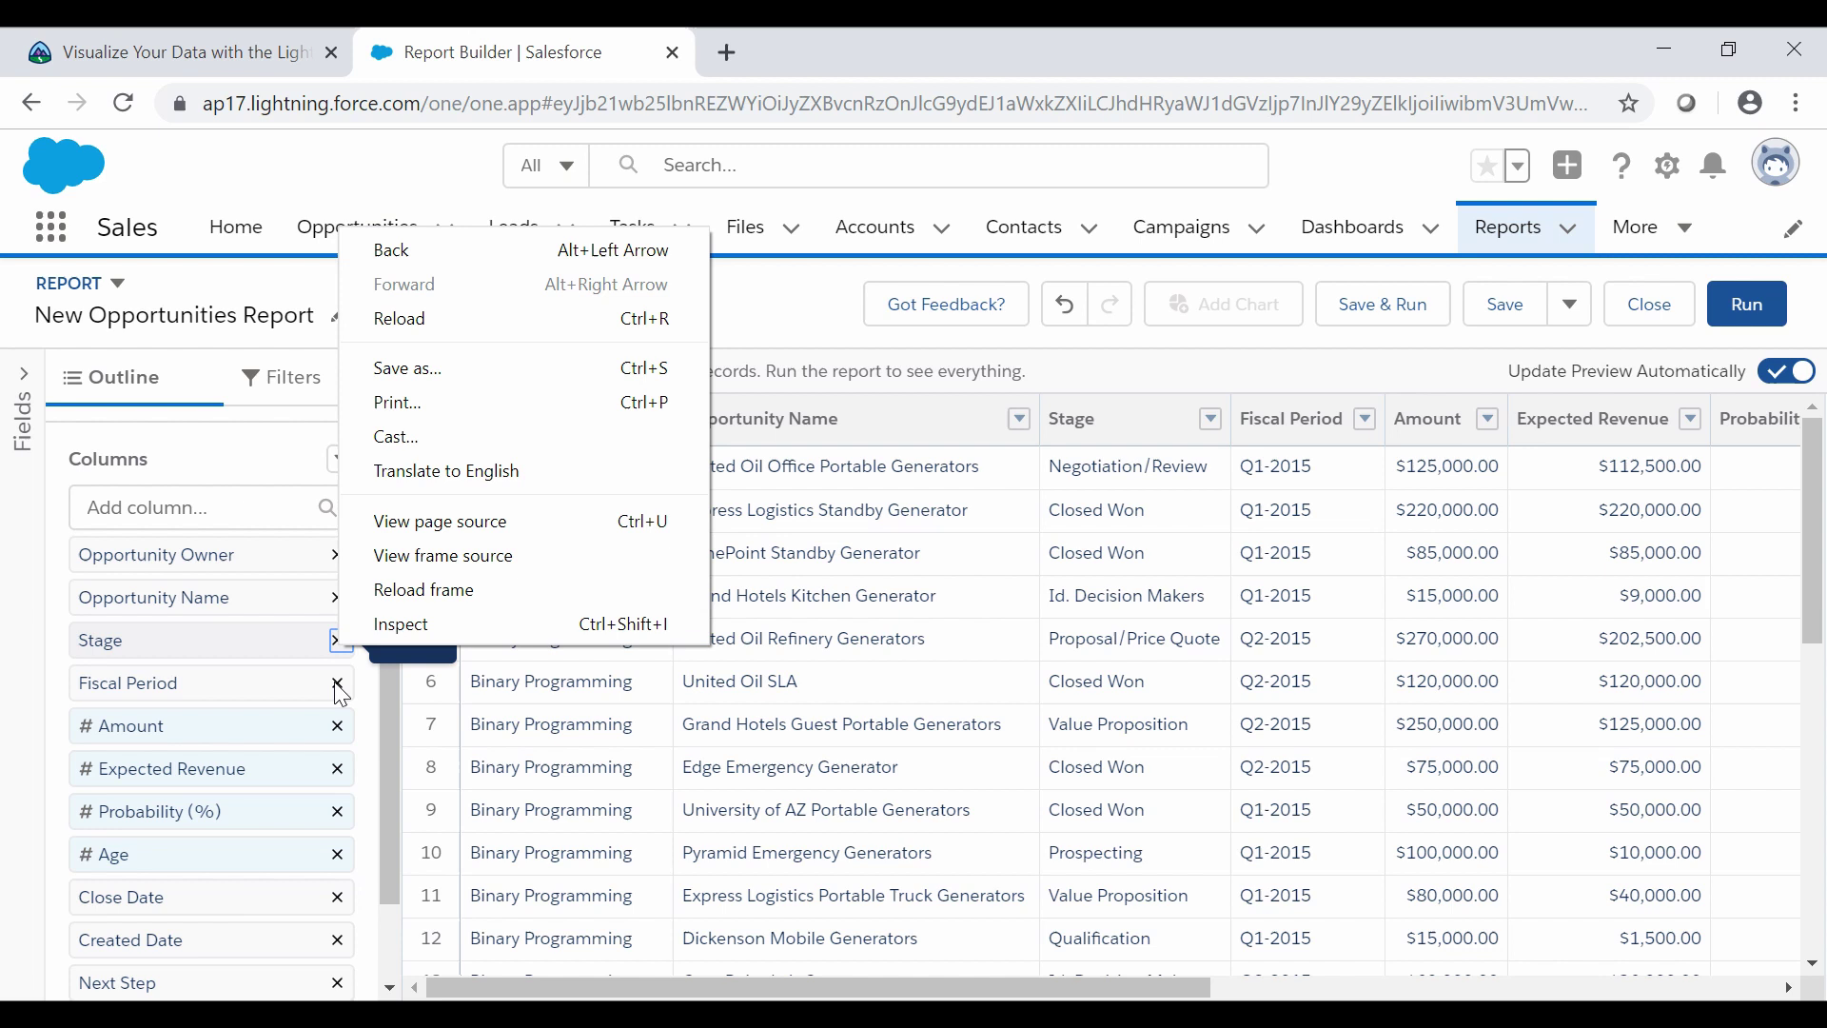
pyautogui.click(339, 683)
pyautogui.click(338, 682)
pyautogui.click(338, 683)
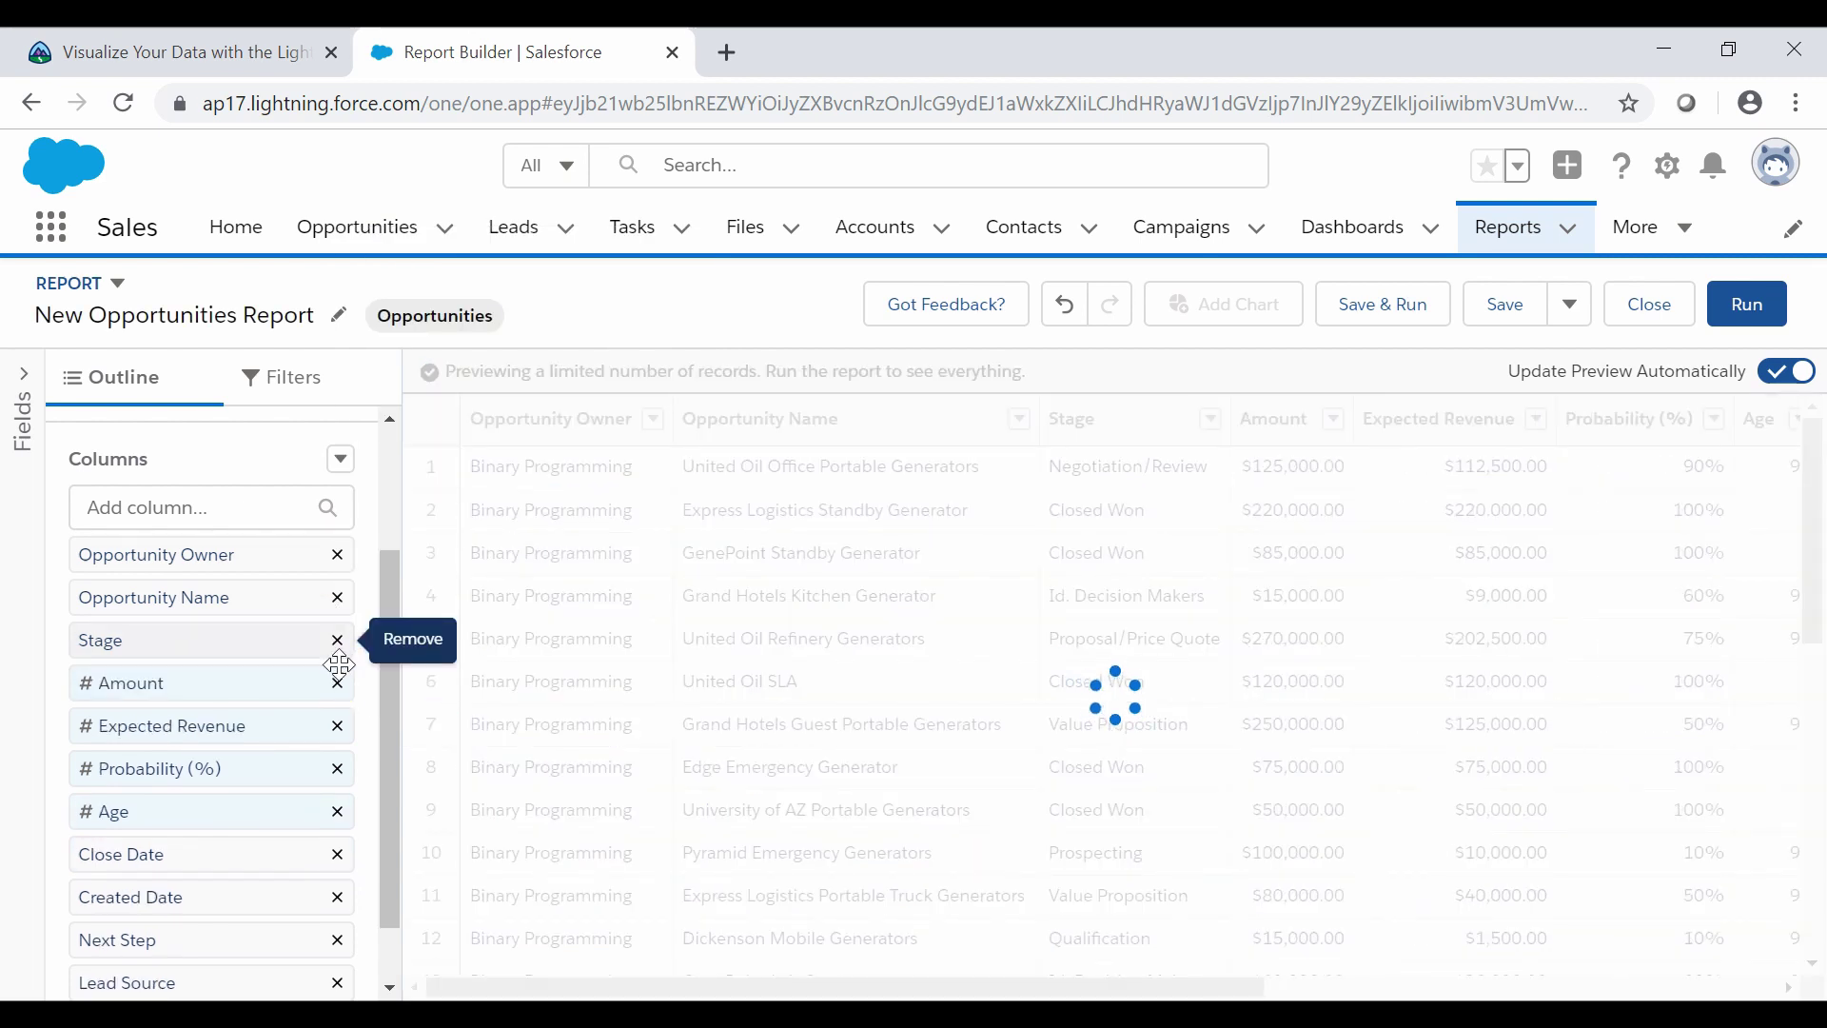
# Remove the Stage, Expected Revenue, Probability (%), Amount, Age, Close Date and Created Date columns
pyautogui.click(338, 656)
pyautogui.click(340, 682)
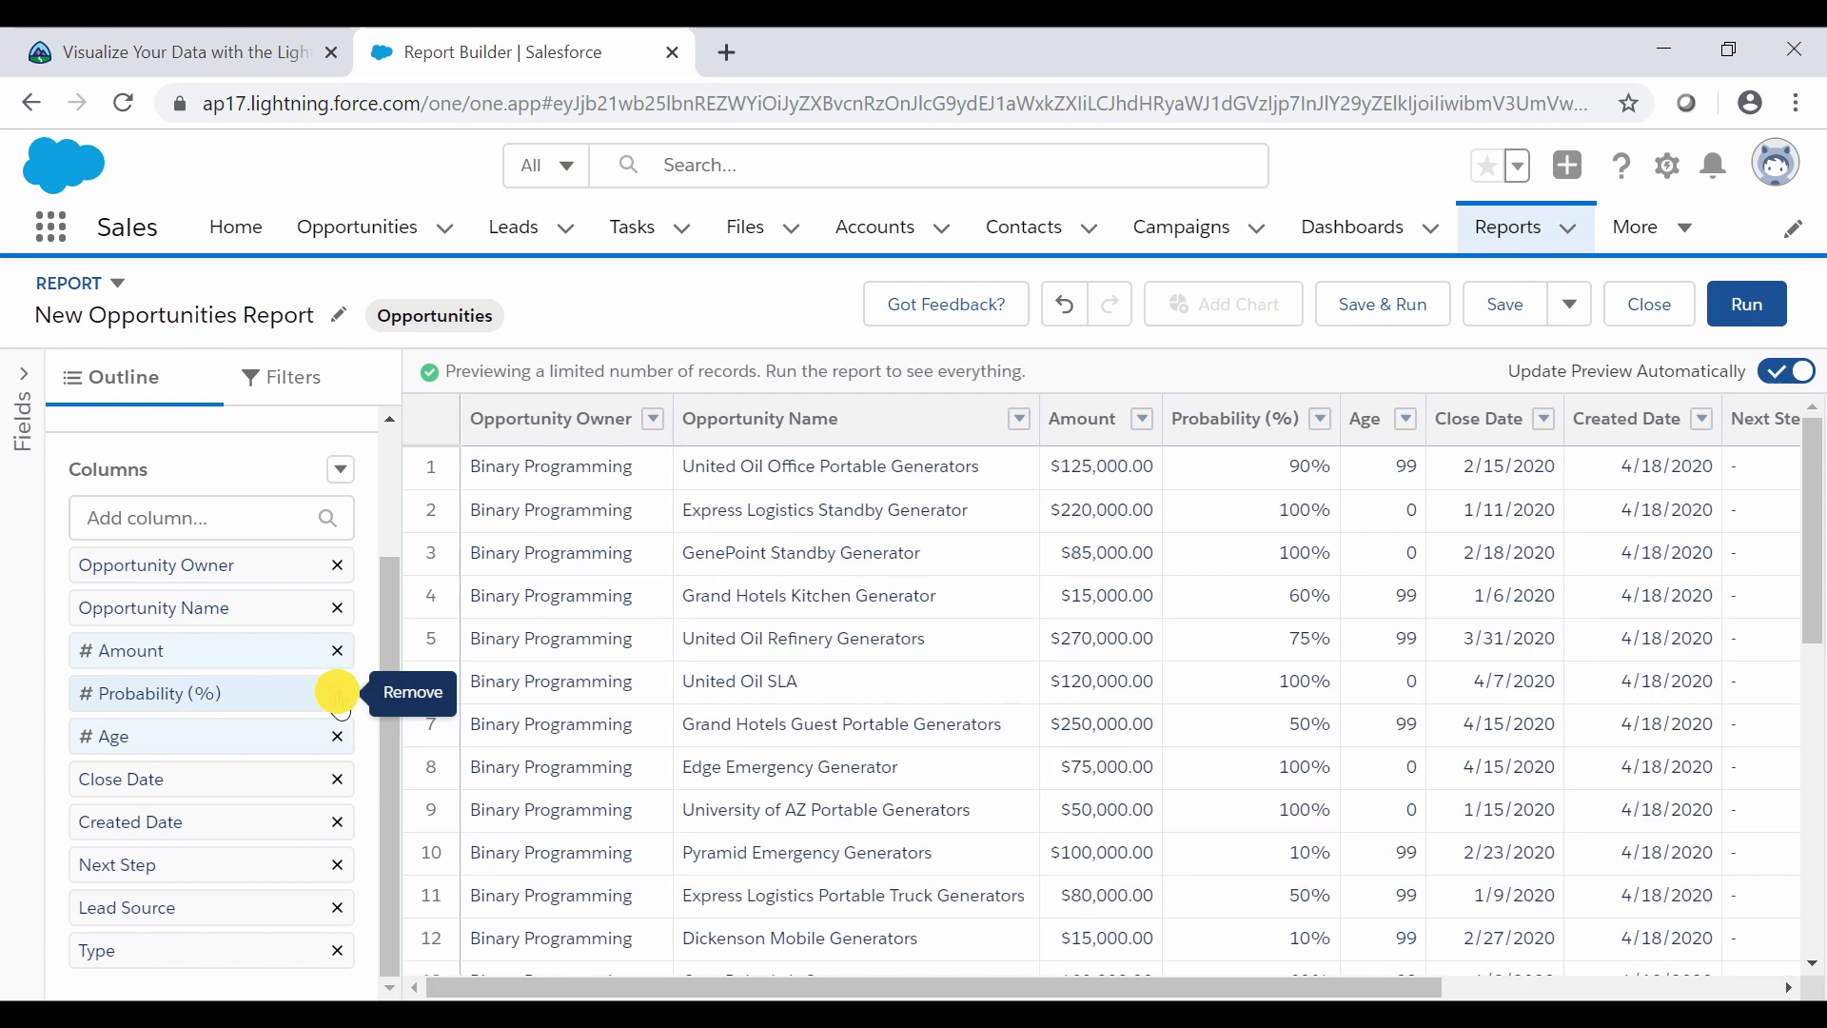
pyautogui.click(338, 694)
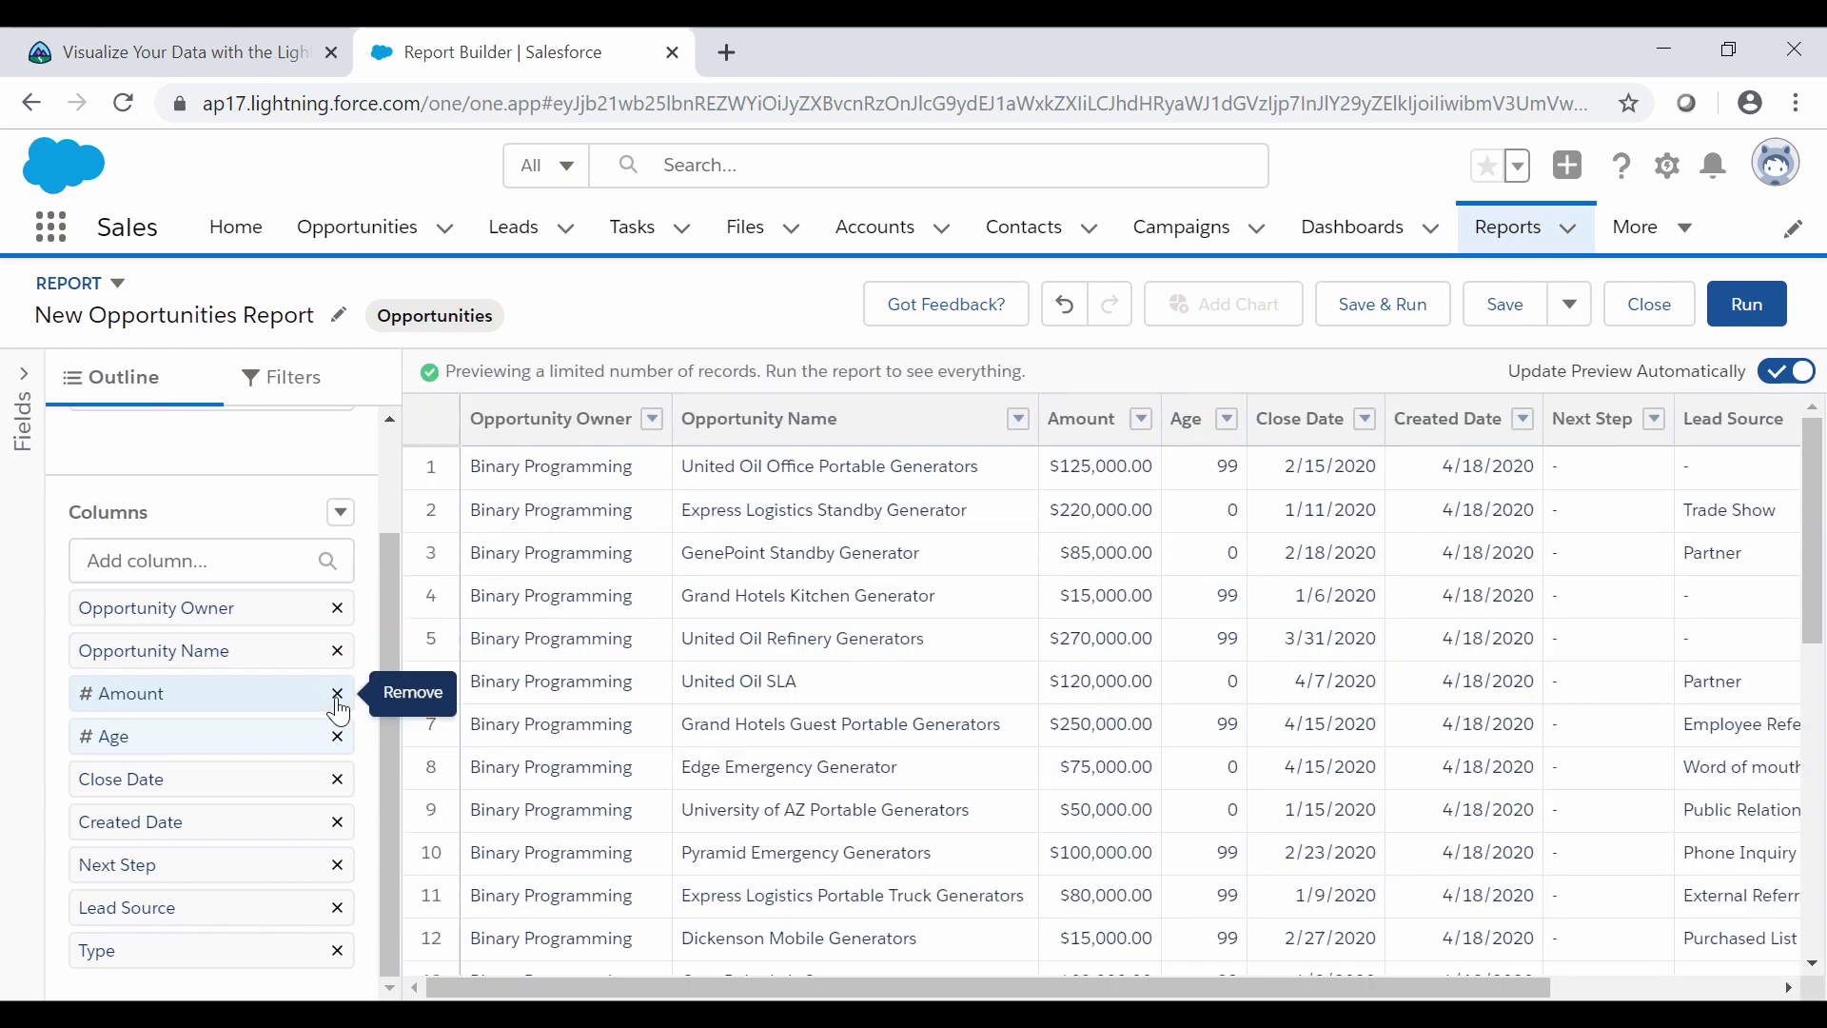
pyautogui.click(338, 694)
pyautogui.click(340, 751)
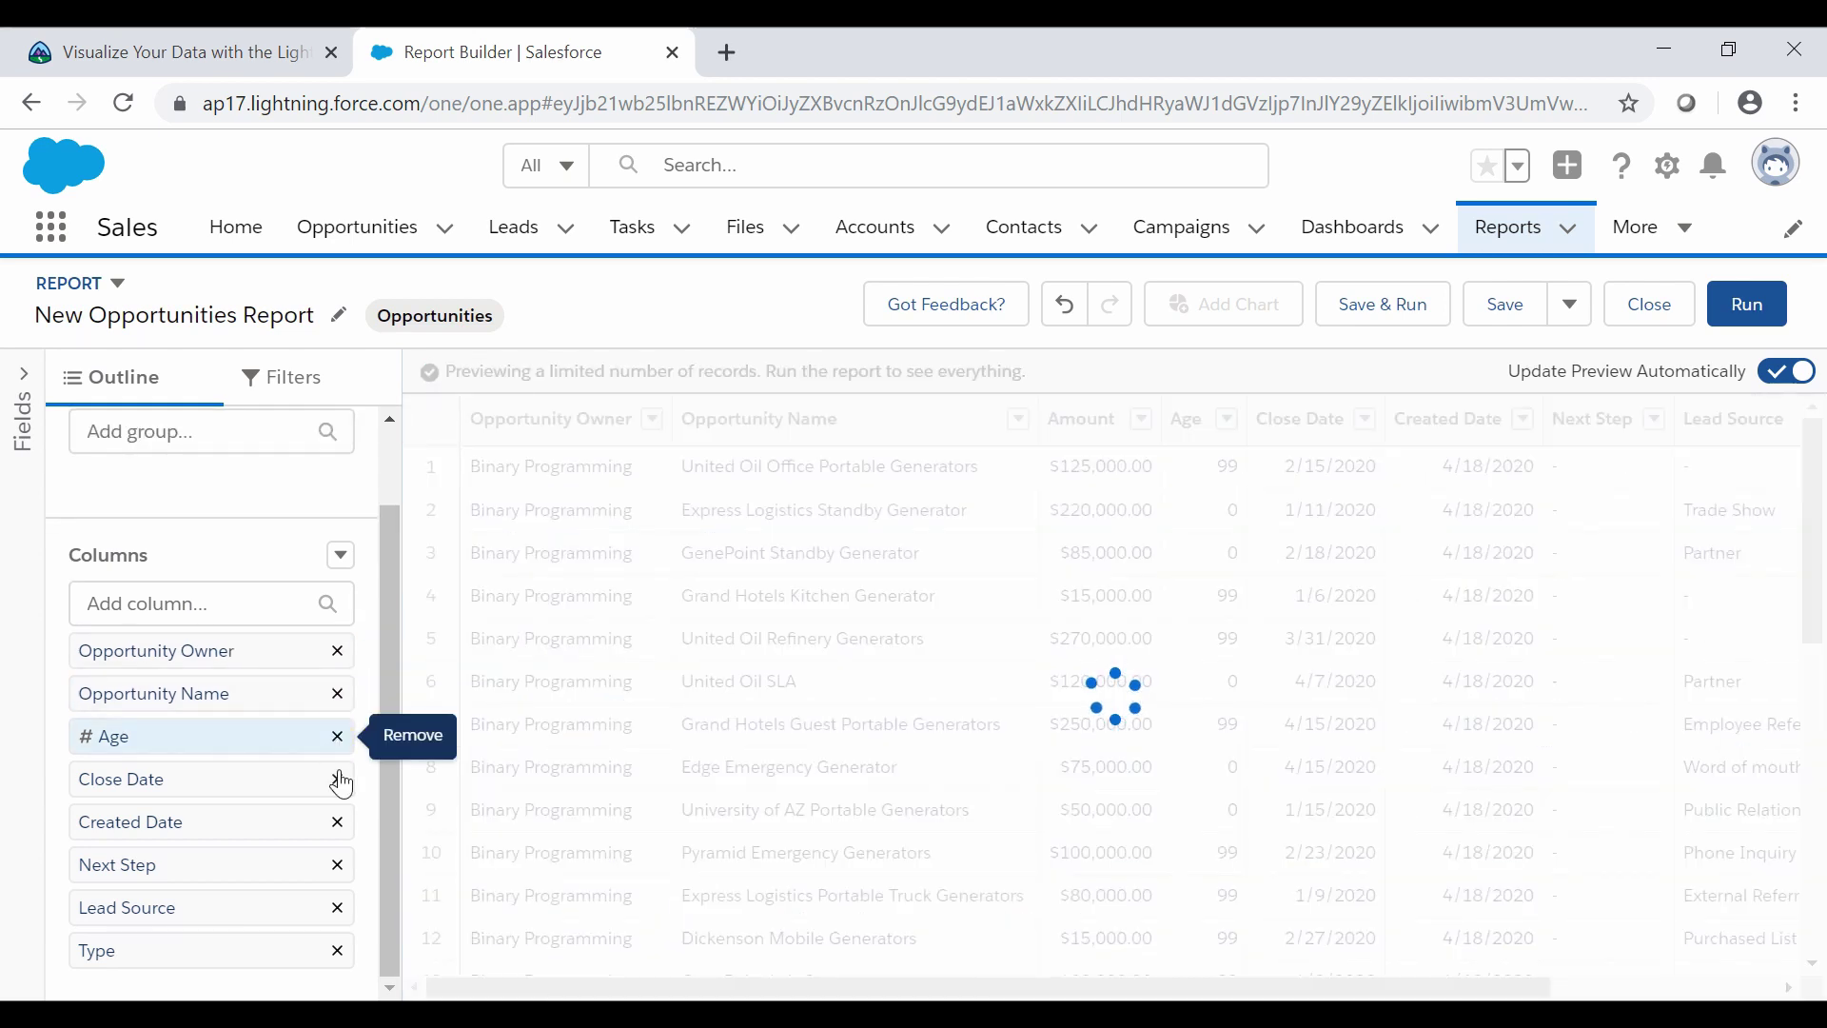
pyautogui.click(337, 776)
pyautogui.click(340, 823)
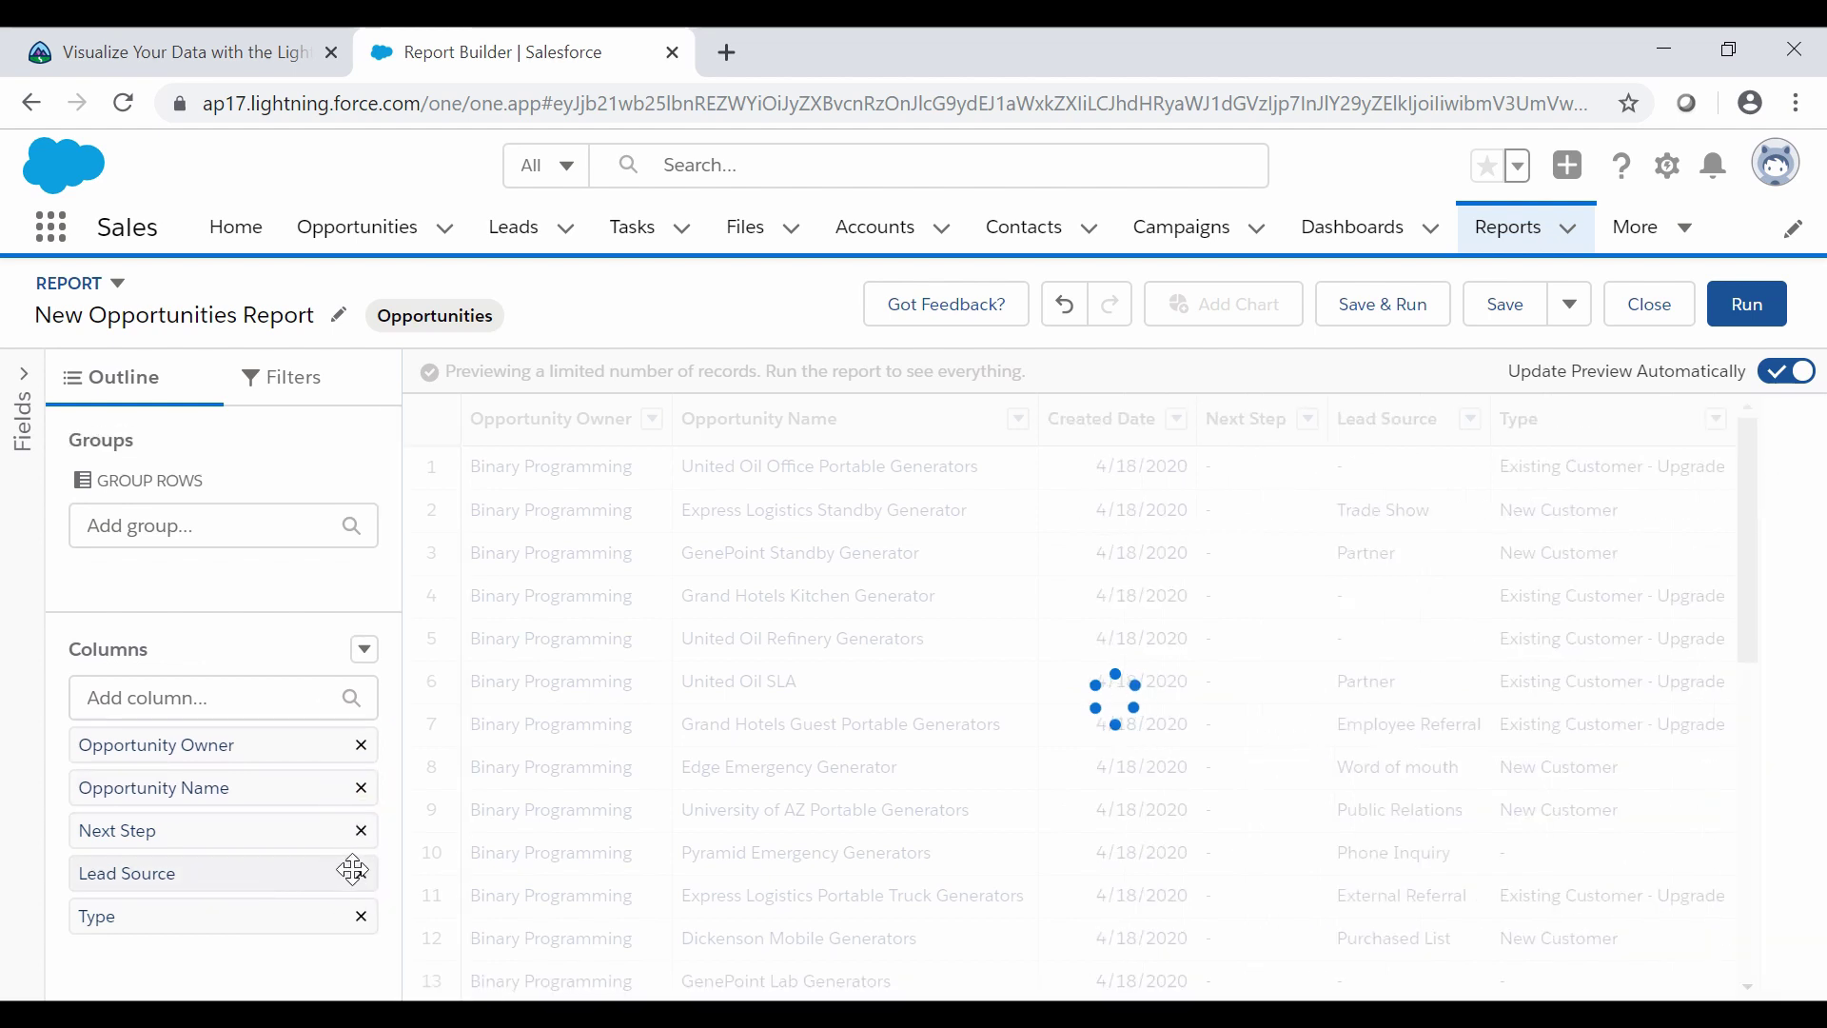
# Remove Lead Source, Next Step and Type, leaving only Opportunity Owner and Opportunity Name
pyautogui.click(362, 875)
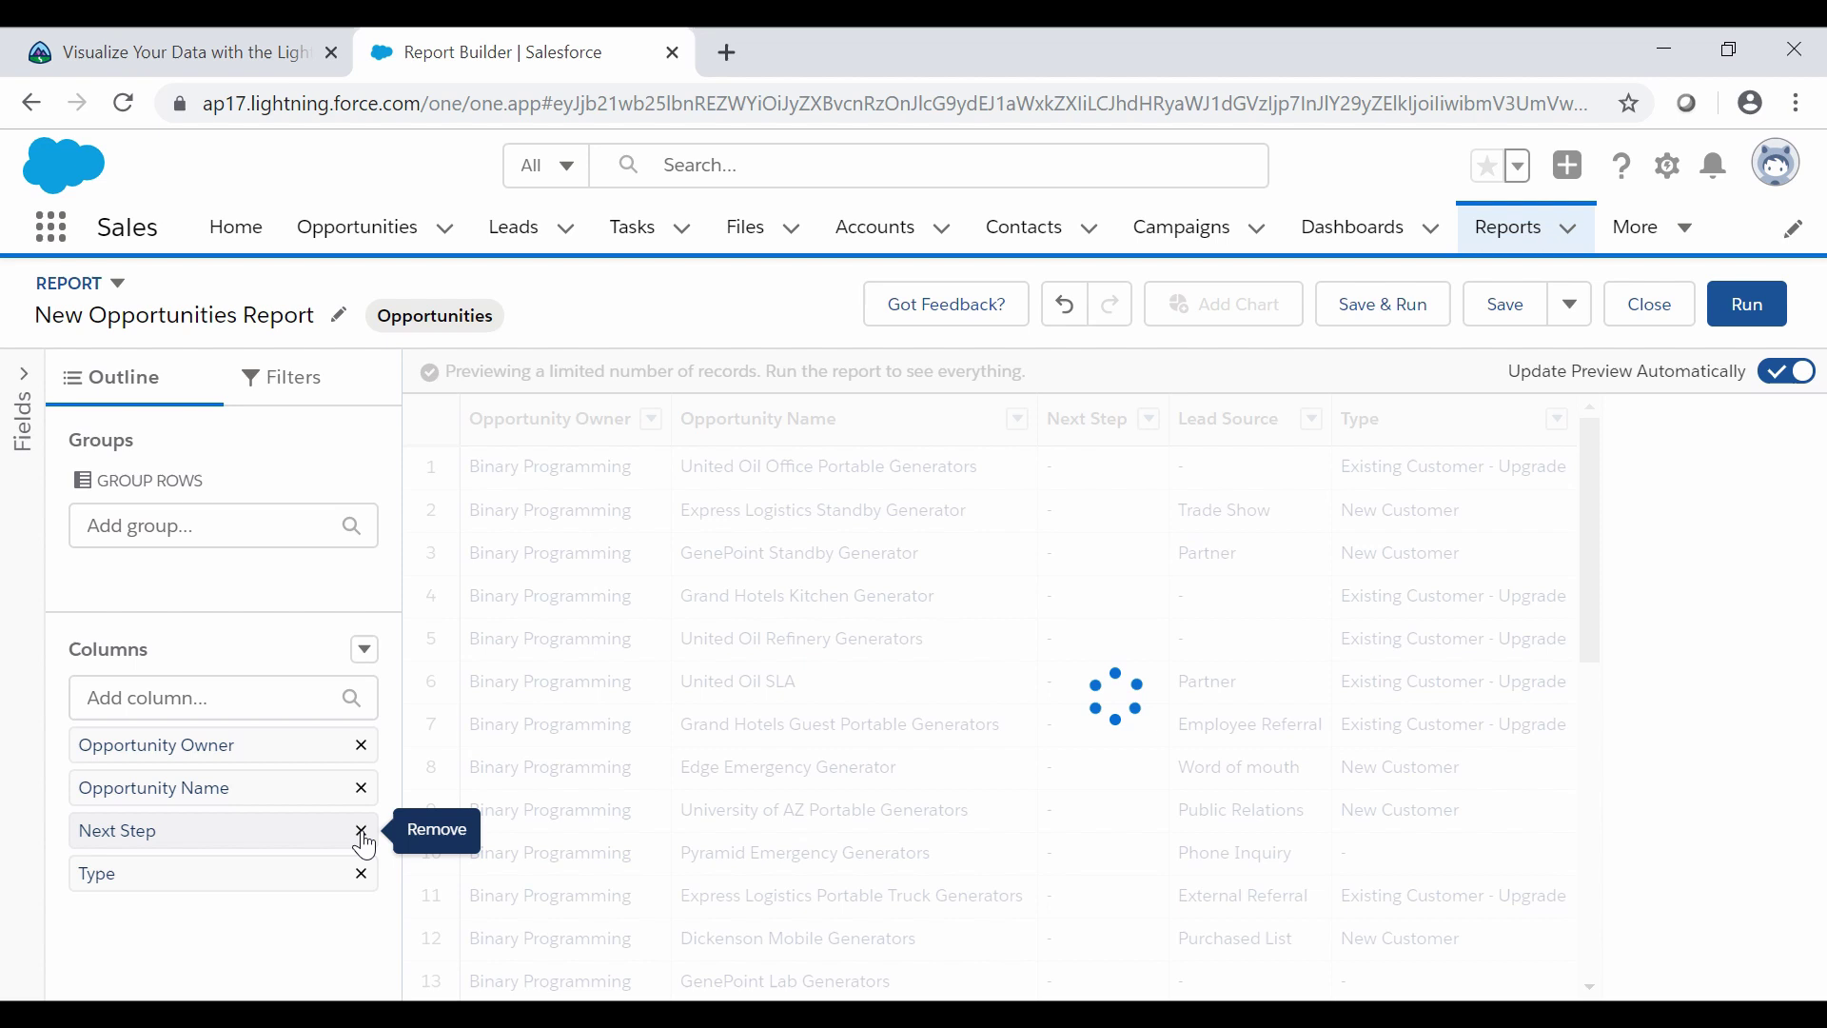
pyautogui.click(361, 831)
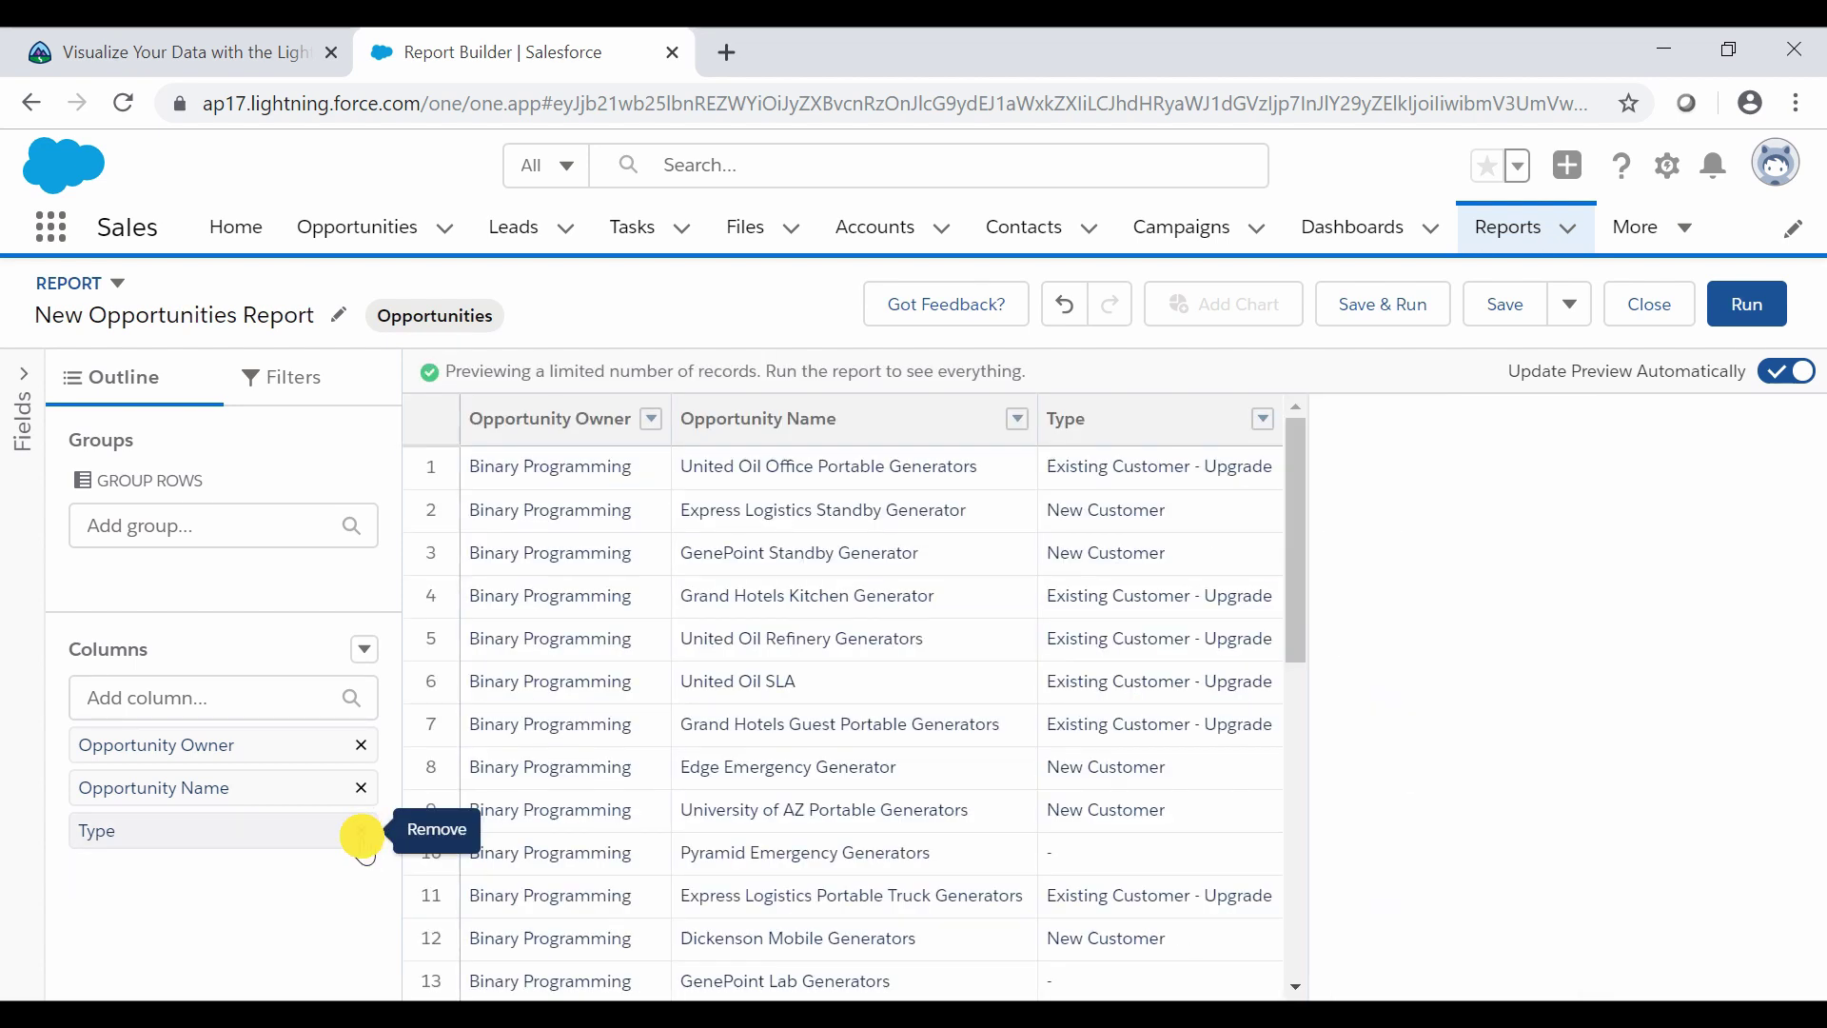
pyautogui.click(361, 831)
pyautogui.click(265, 40)
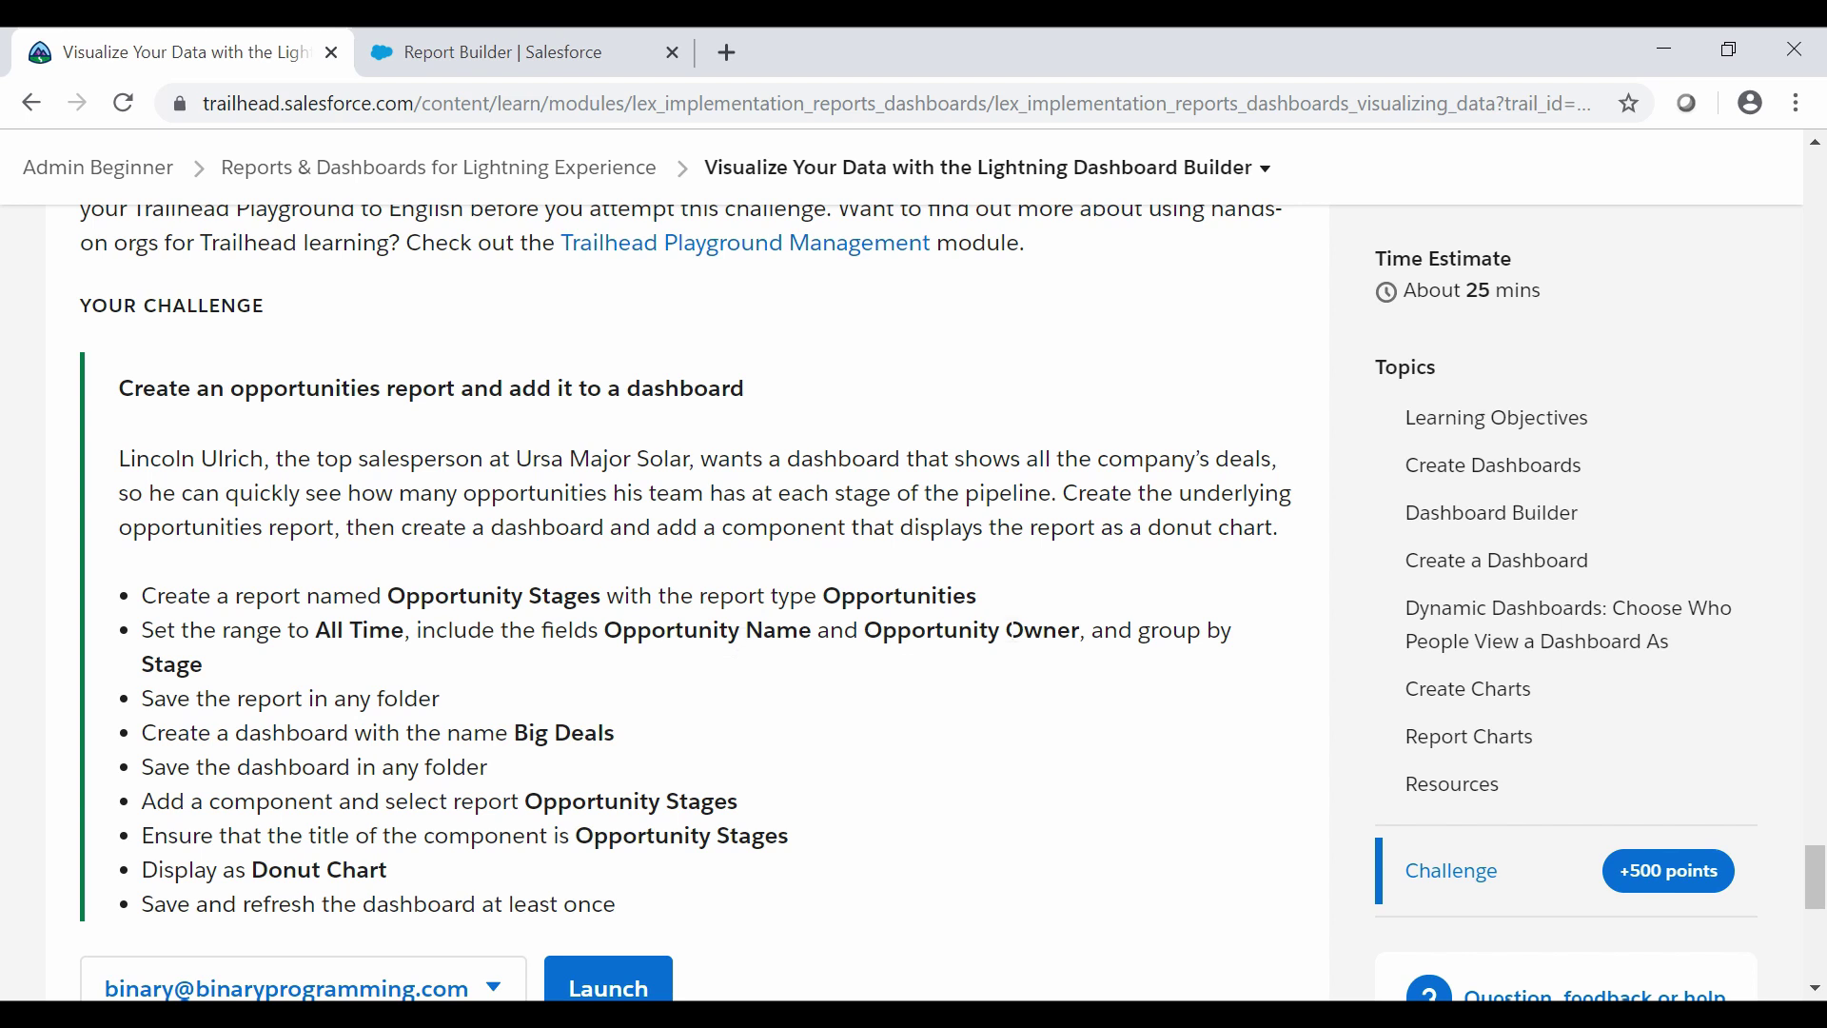
pyautogui.click(597, 55)
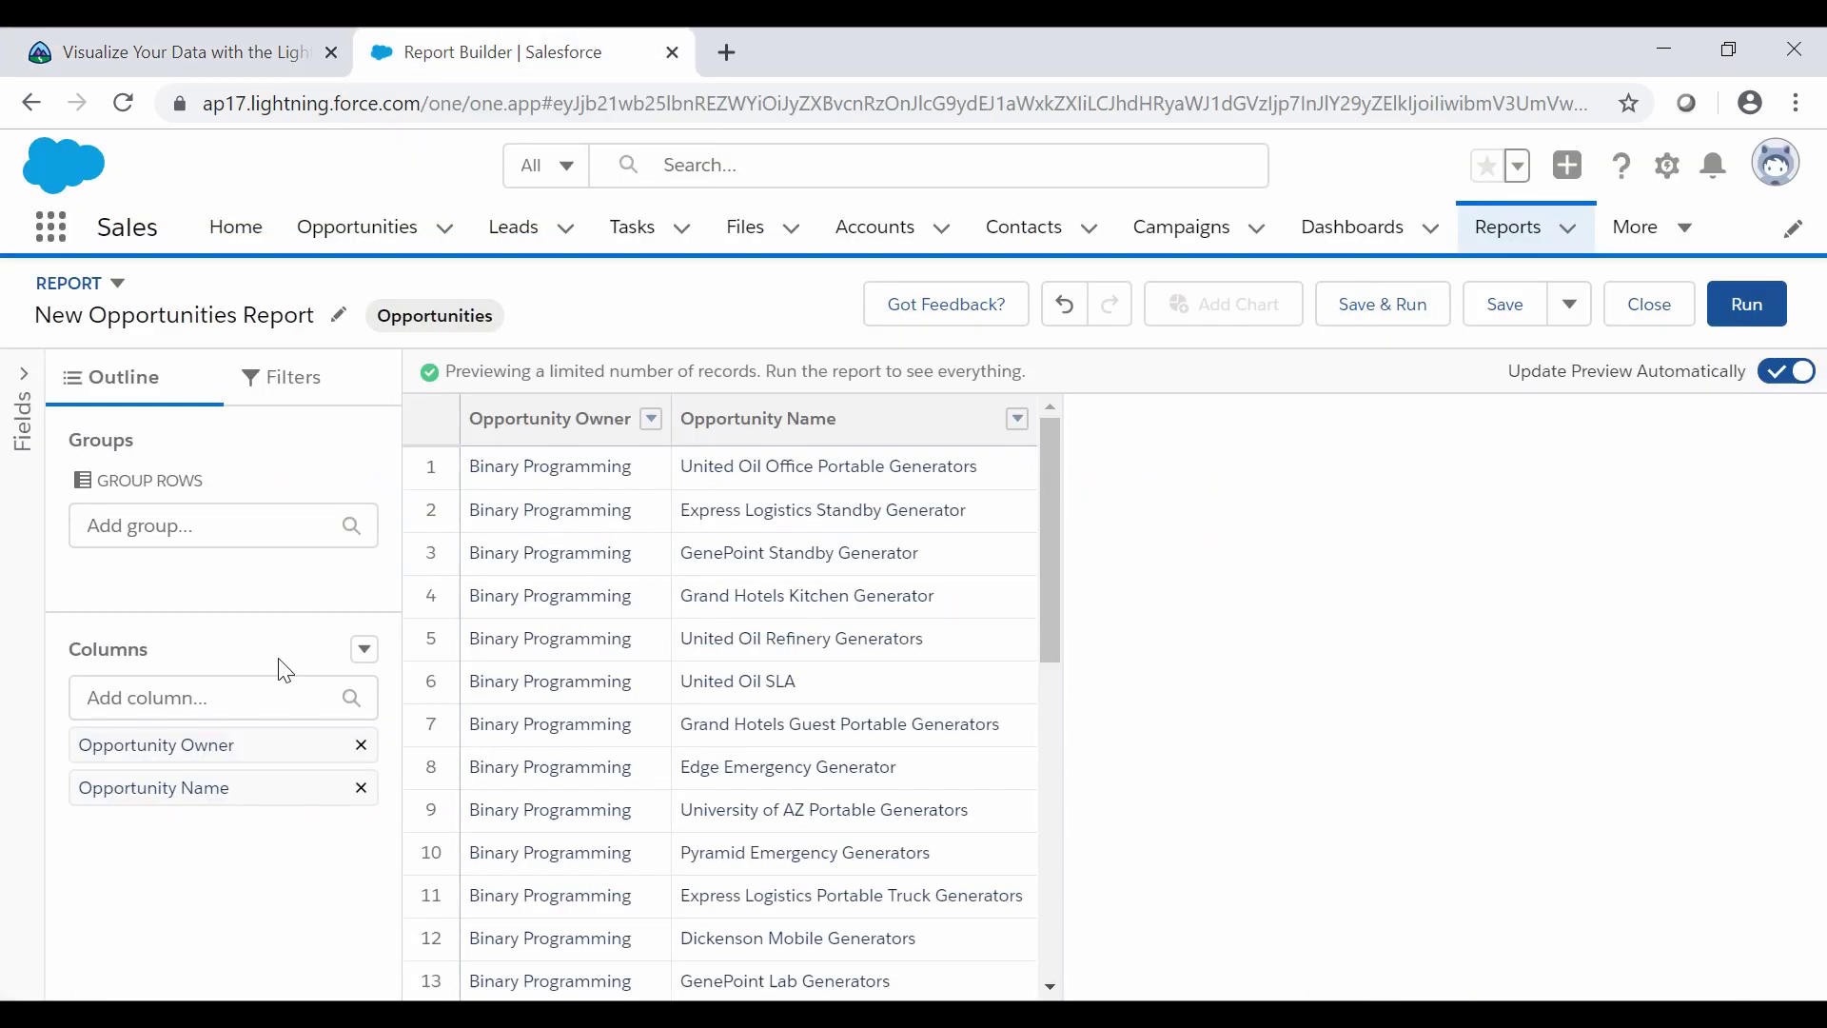
# Group the report rows by Stage, picked after typing 'stage' in Add group
pyautogui.click(105, 48)
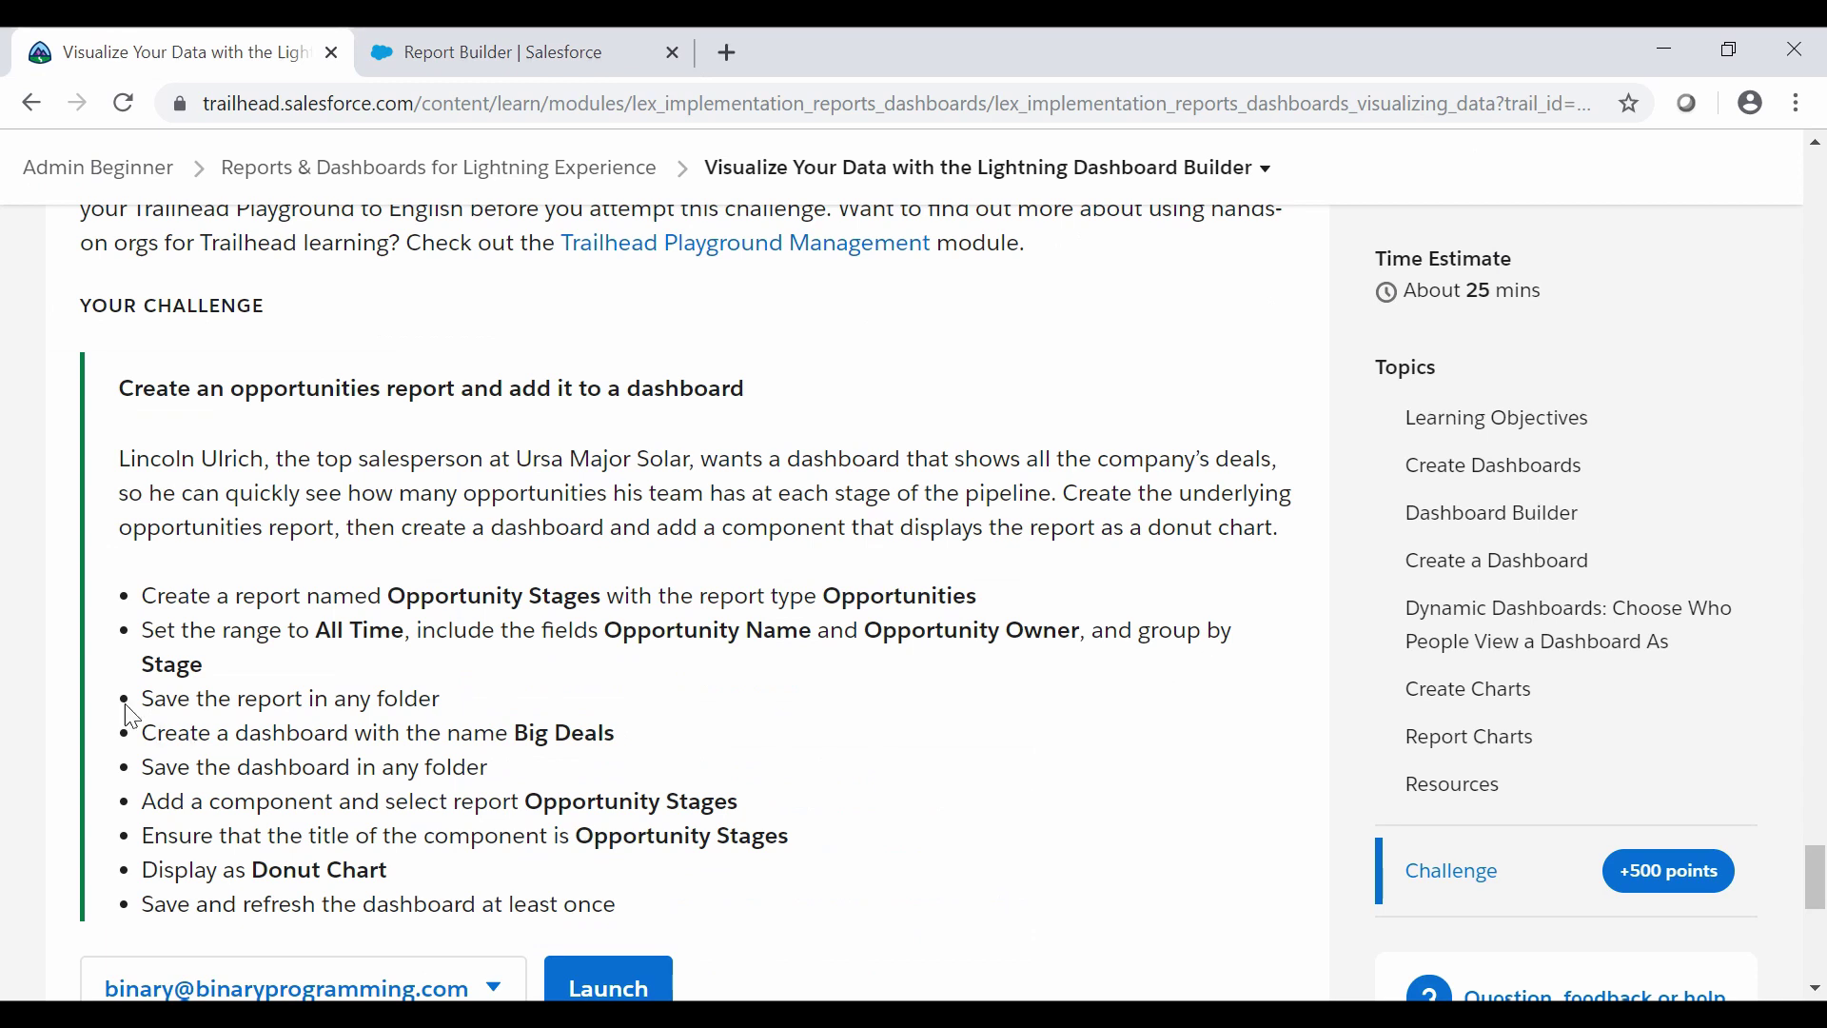
pyautogui.click(485, 49)
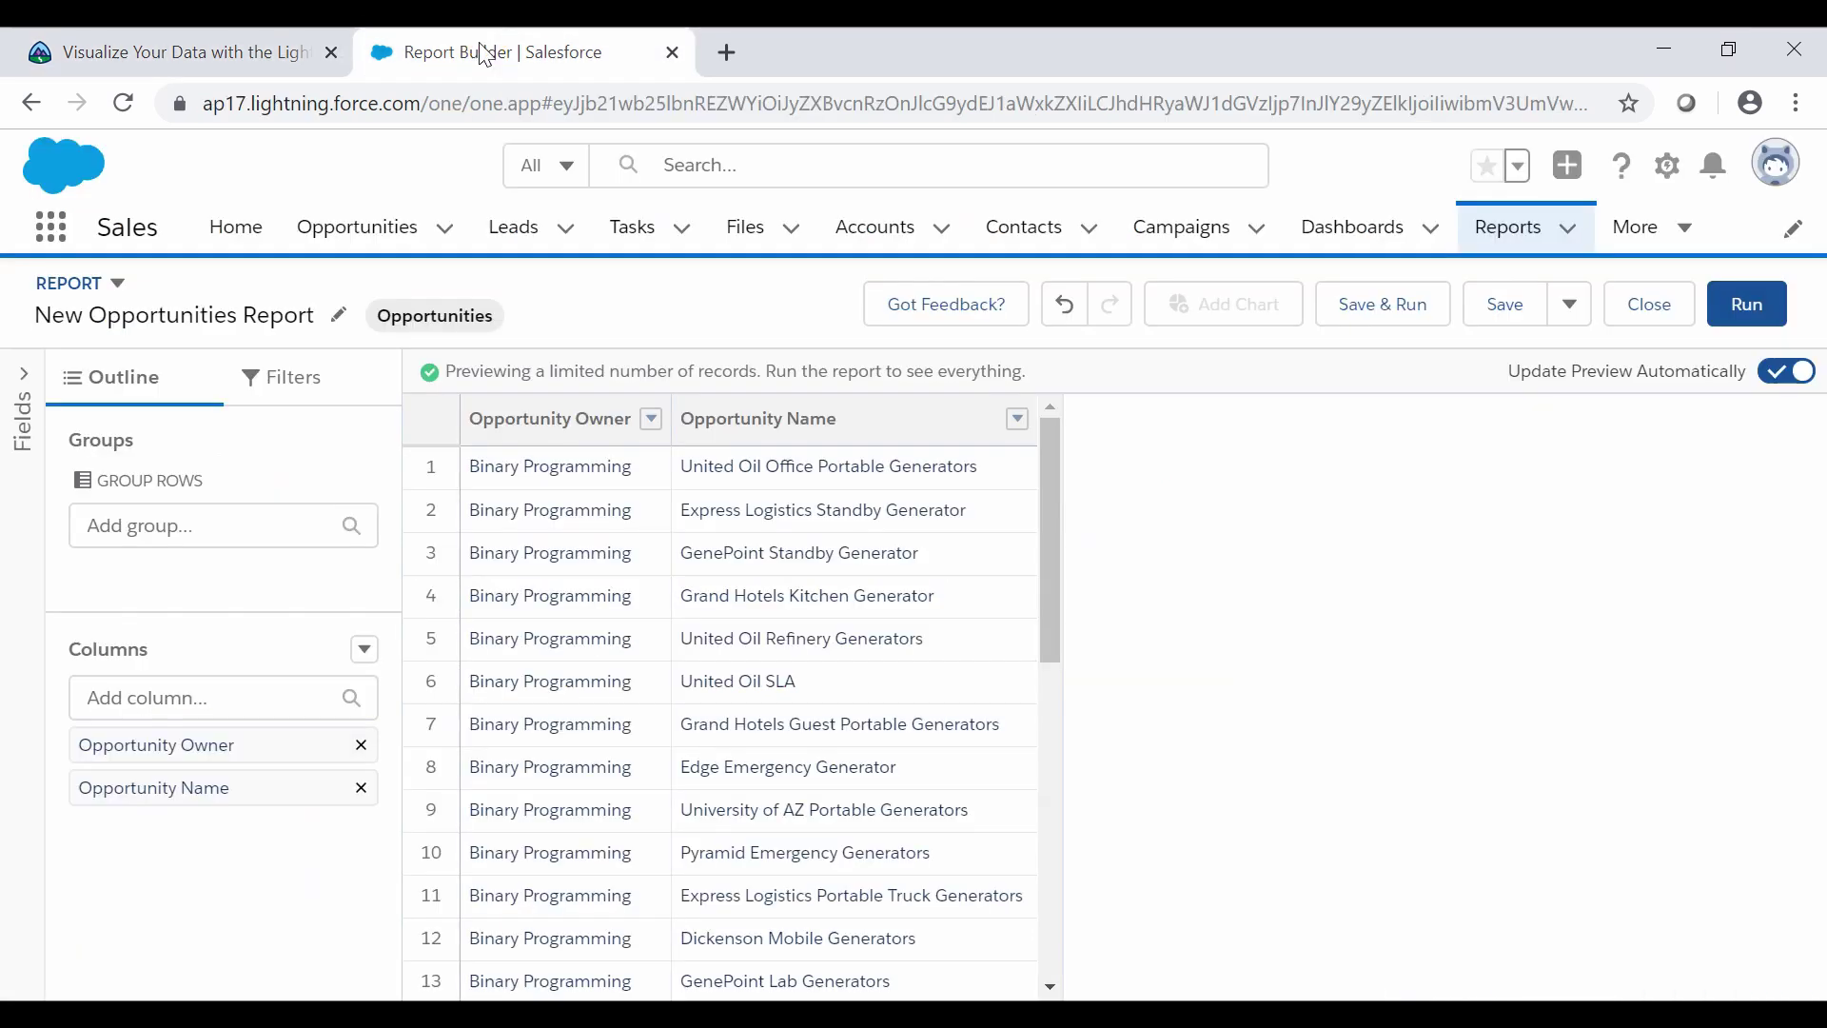
pyautogui.click(149, 533)
pyautogui.write('stage')
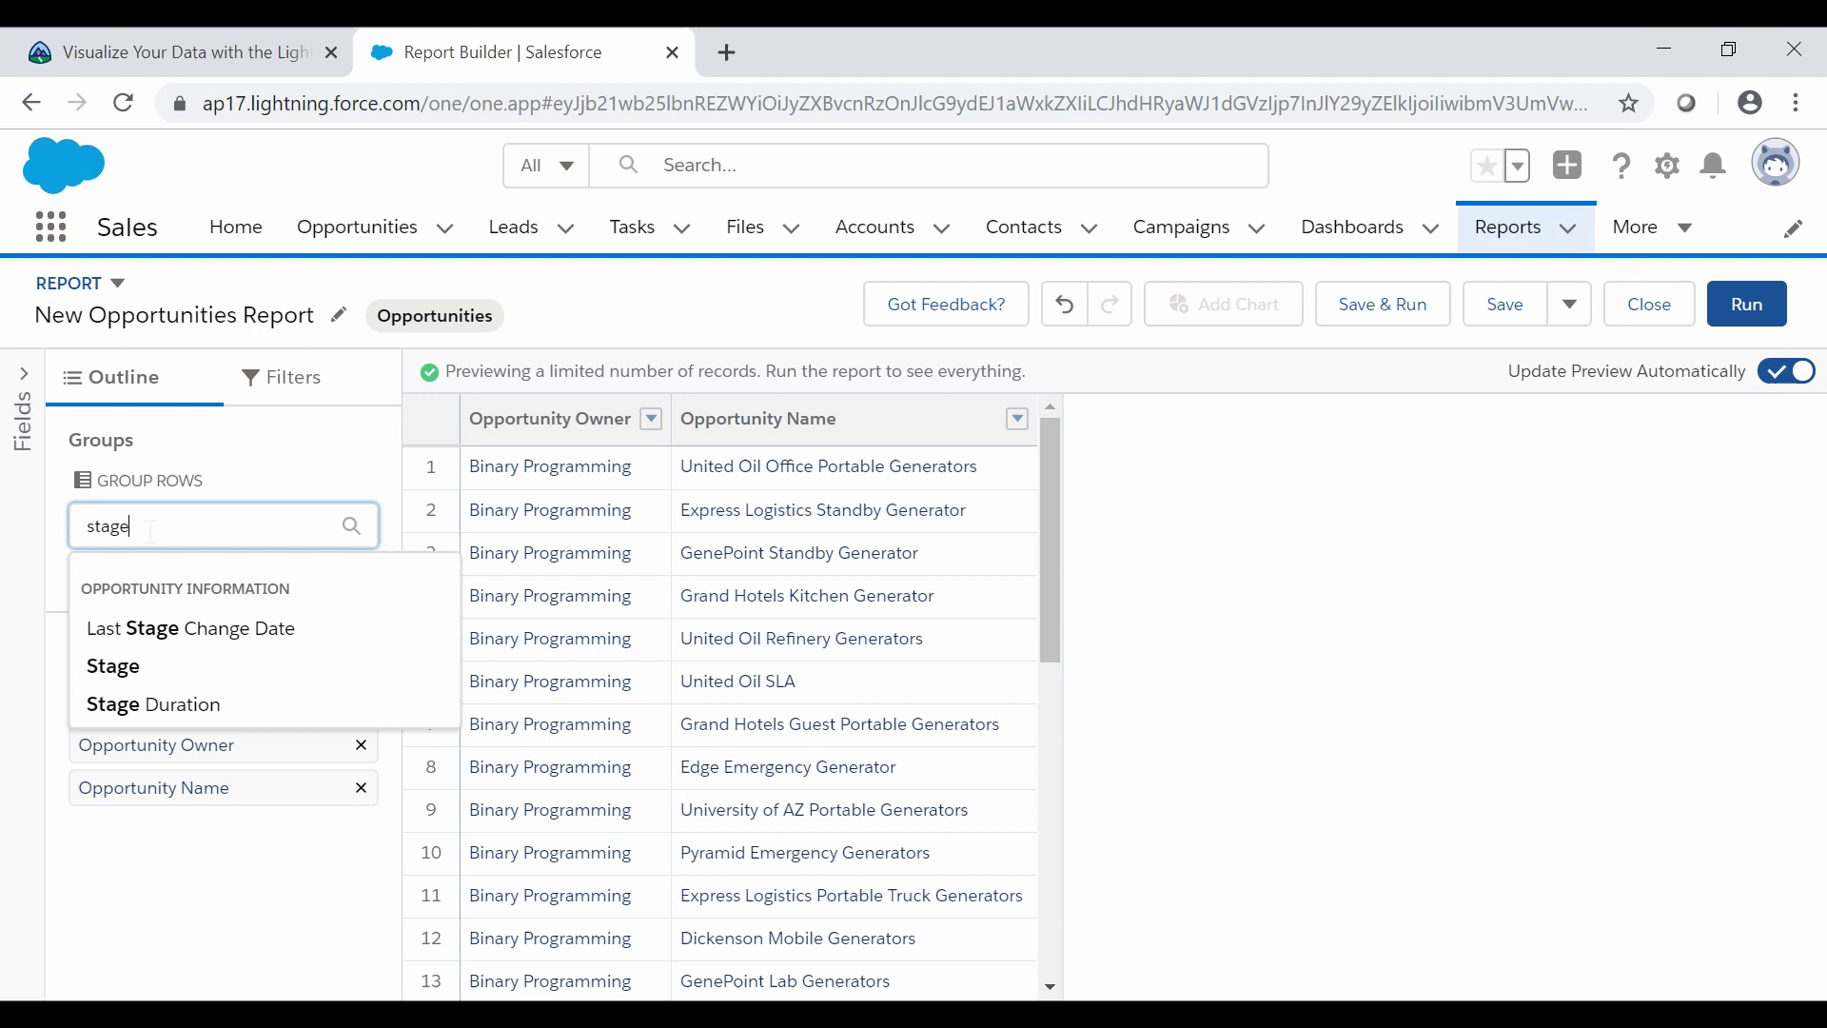
pyautogui.click(135, 666)
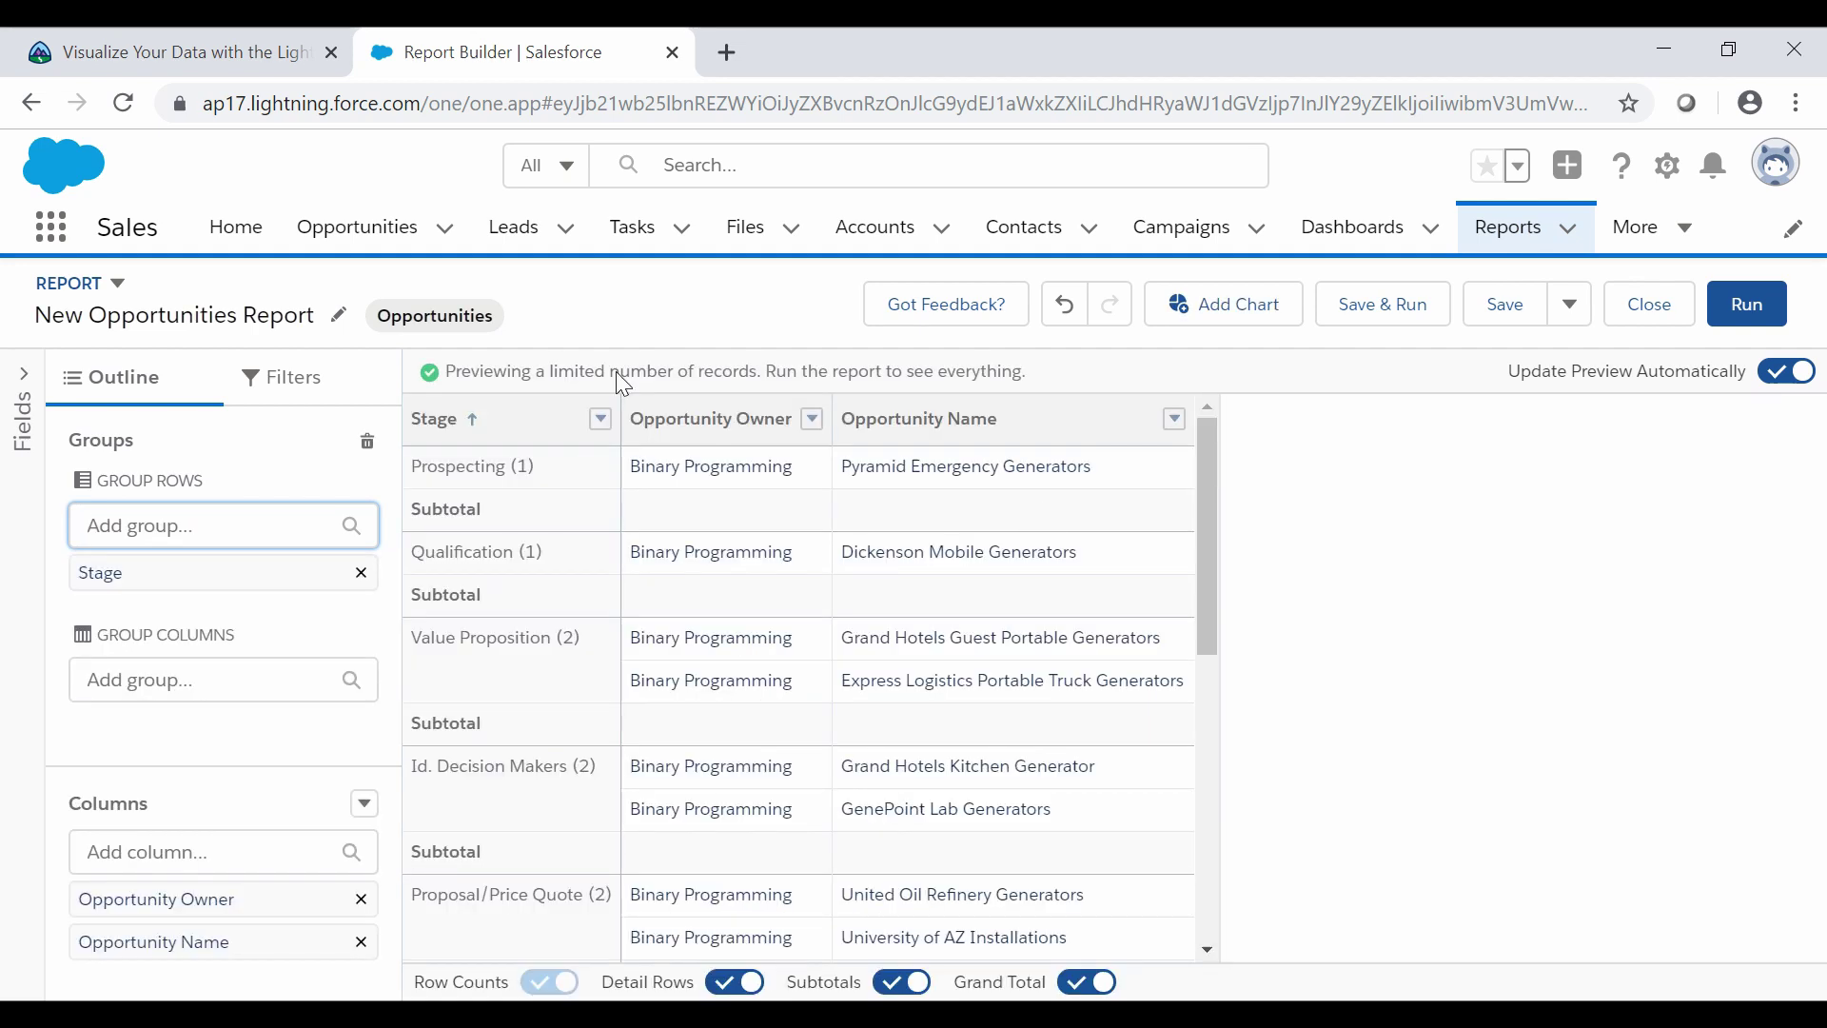
pyautogui.moveTo(1207, 498); pyautogui.dragTo(1163, 437)
pyautogui.click(234, 48)
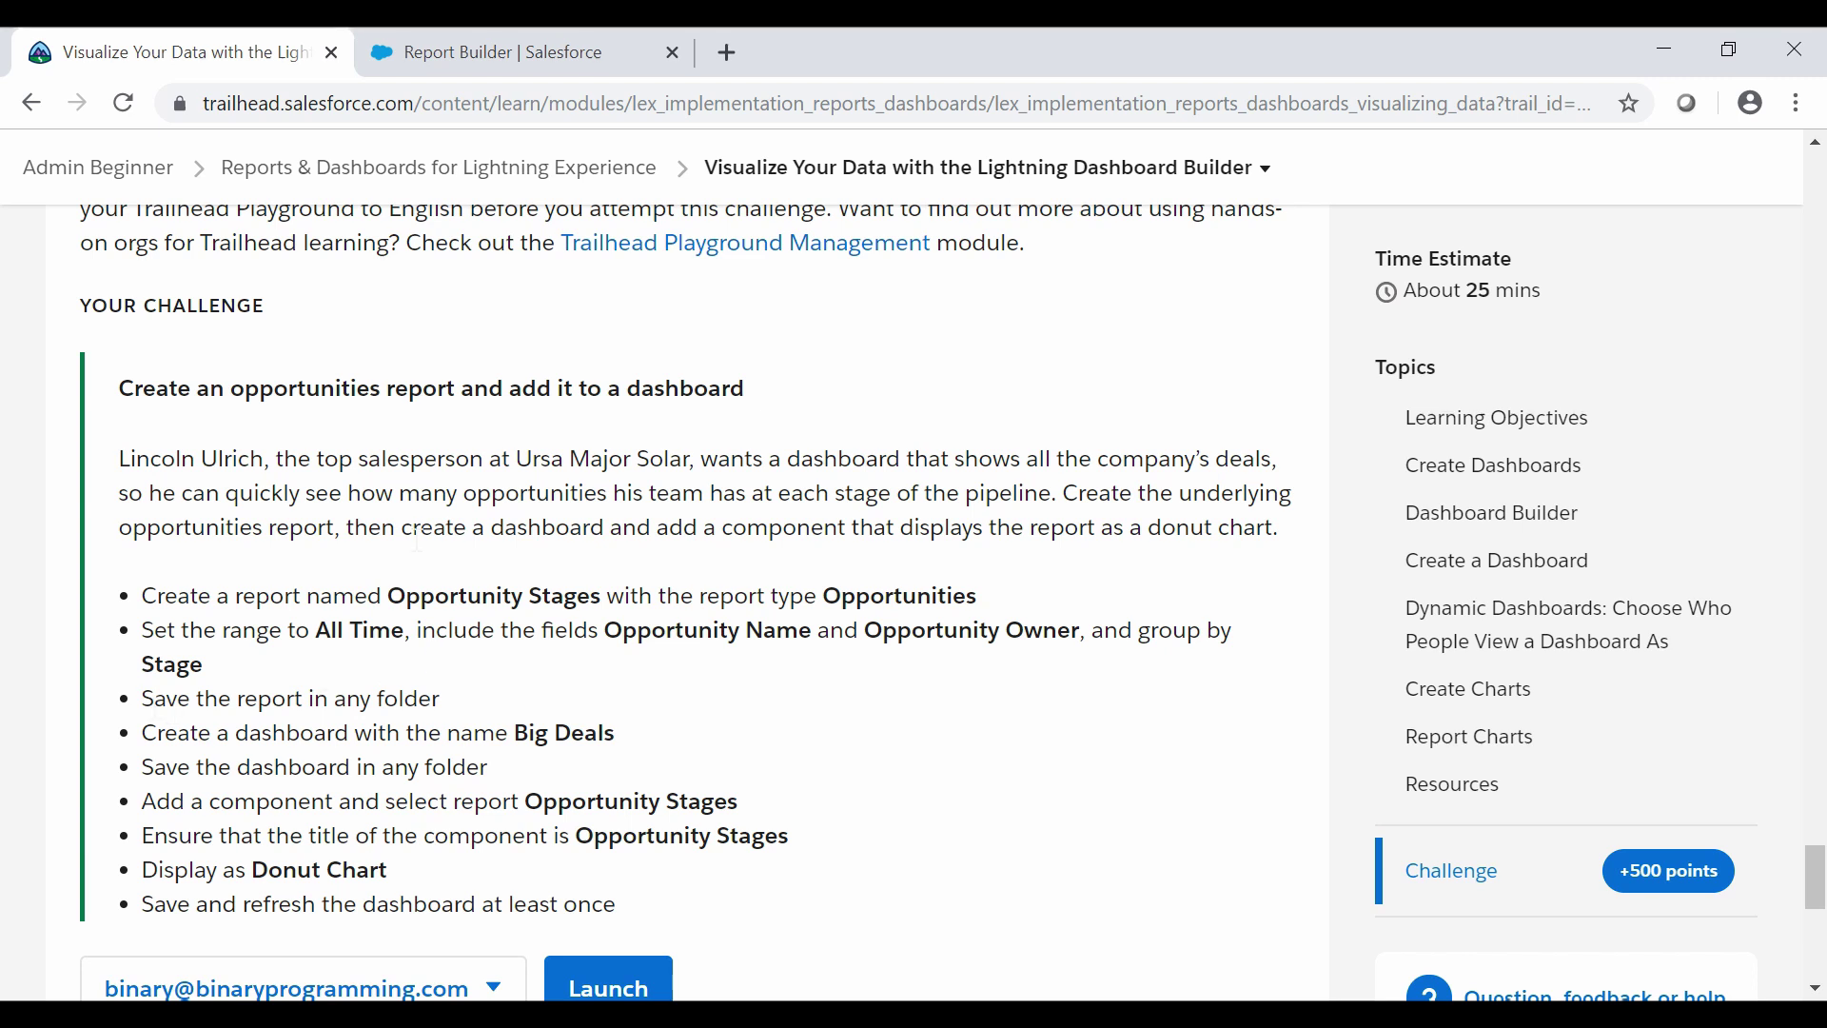
# Save the report as 'Opportunity Stages' in Private Reports, pasting the name copied from Trailhead
pyautogui.moveTo(383, 596); pyautogui.dragTo(606, 594)
pyautogui.hotkey('ctrl', 'c')
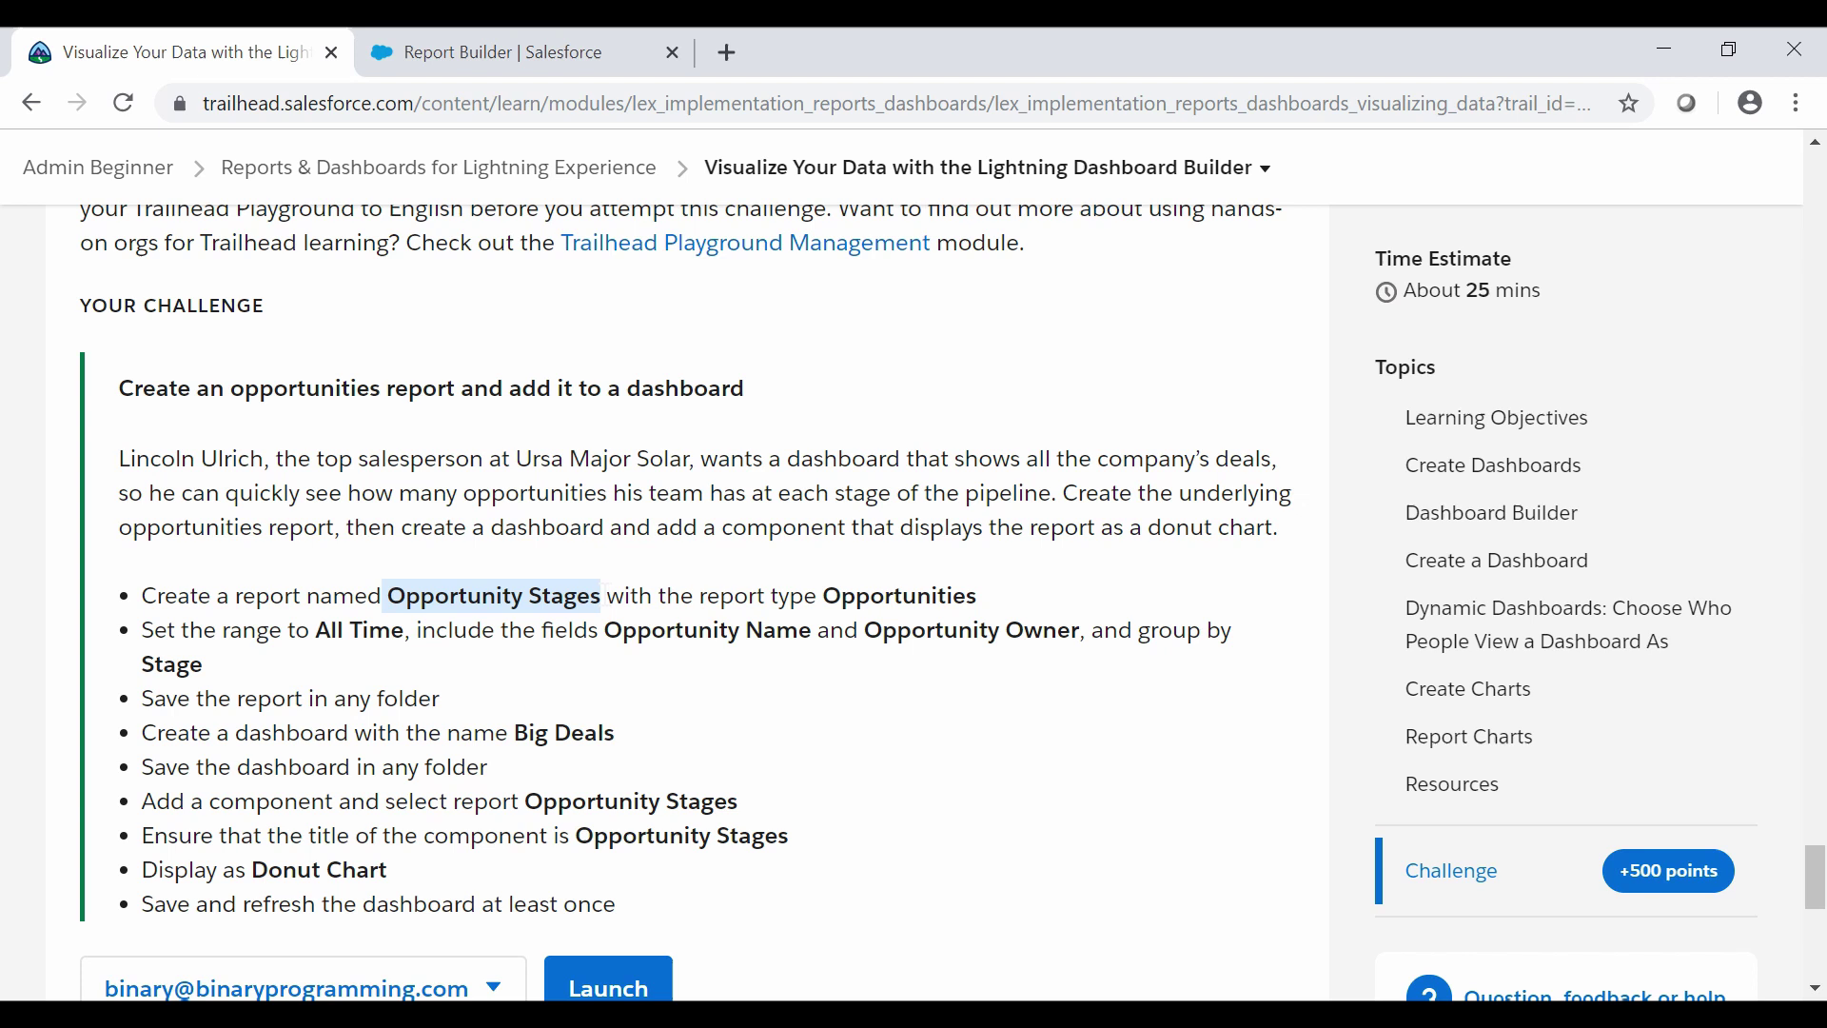
pyautogui.click(514, 30)
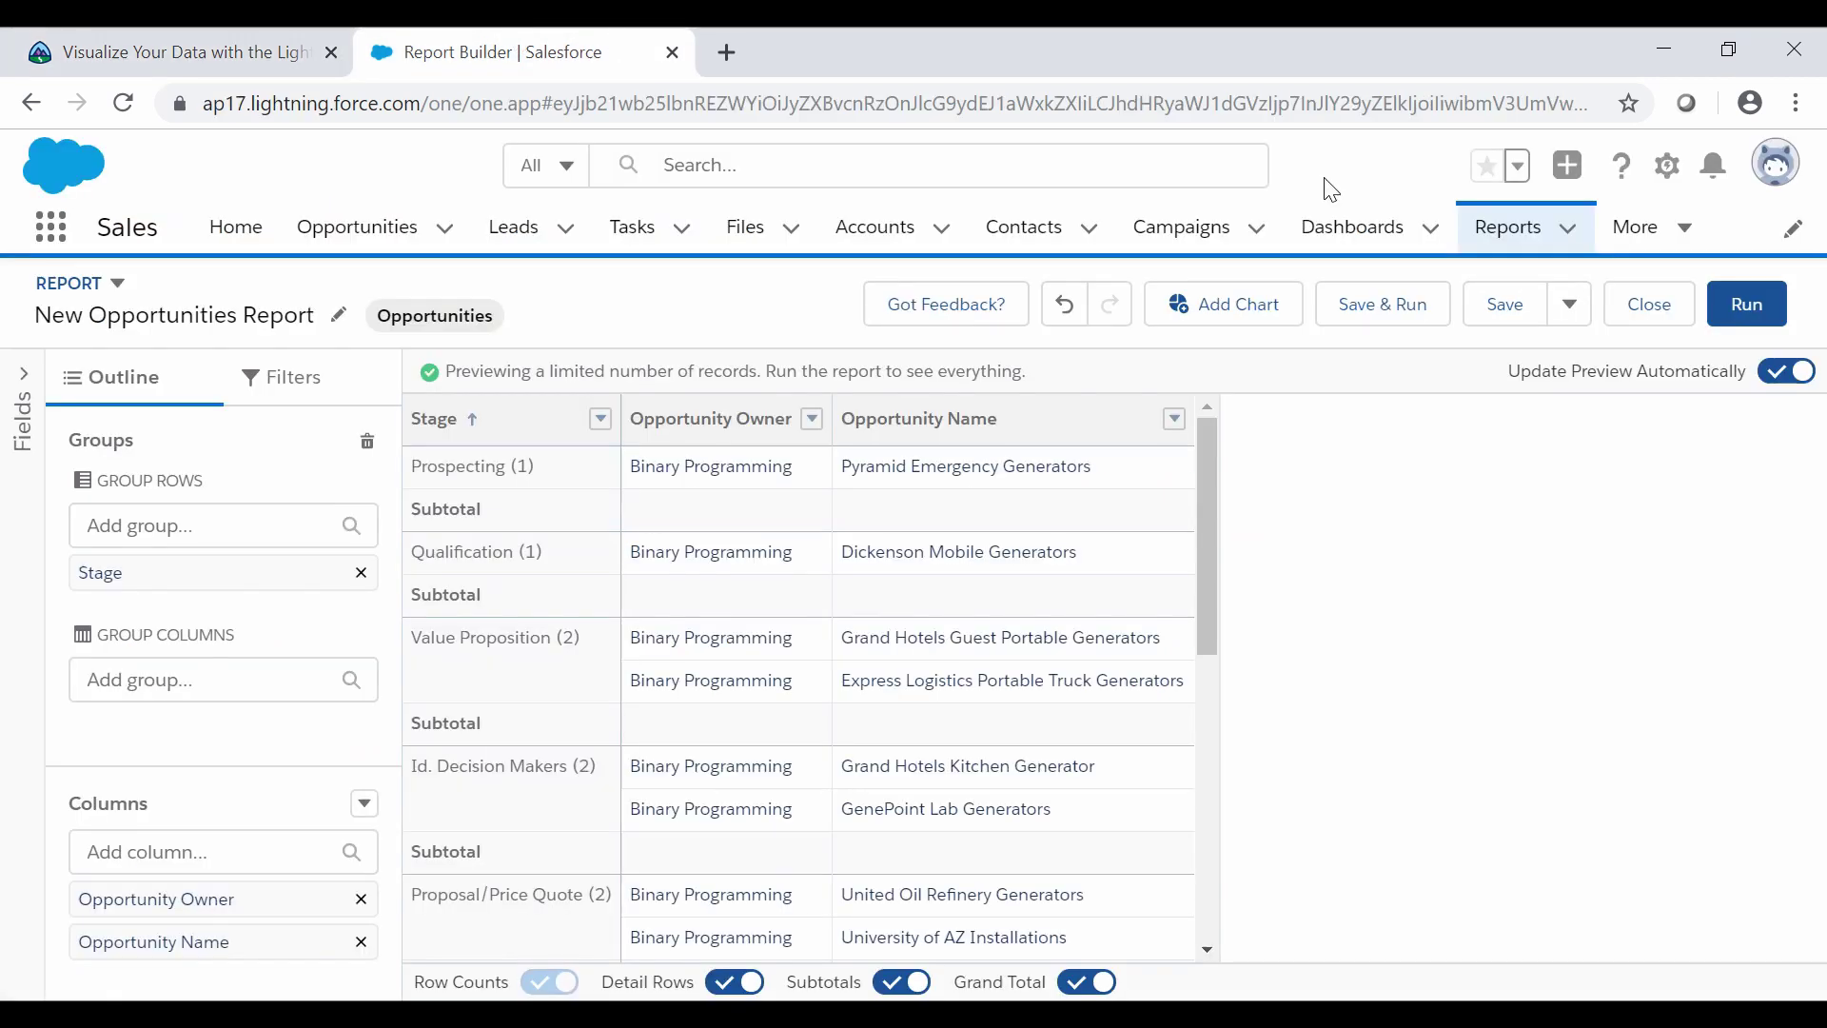
pyautogui.click(1501, 304)
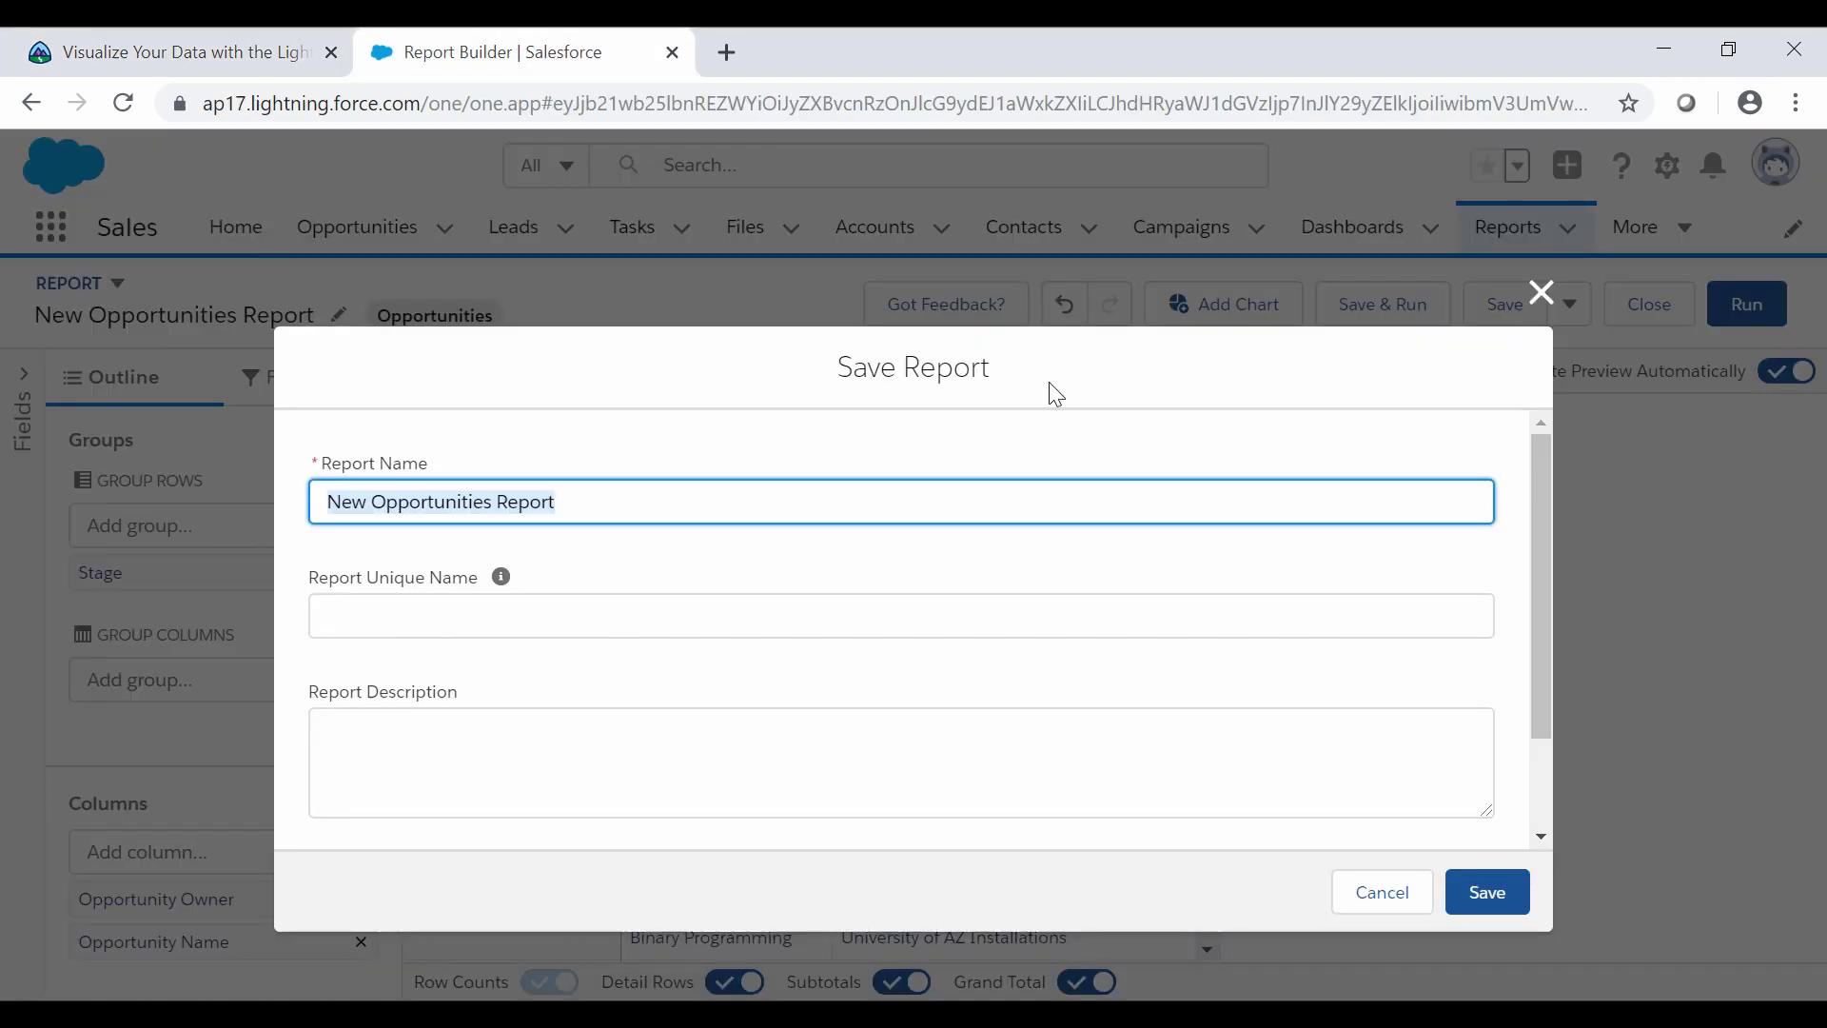
pyautogui.hotkey('ctrl', 'v')
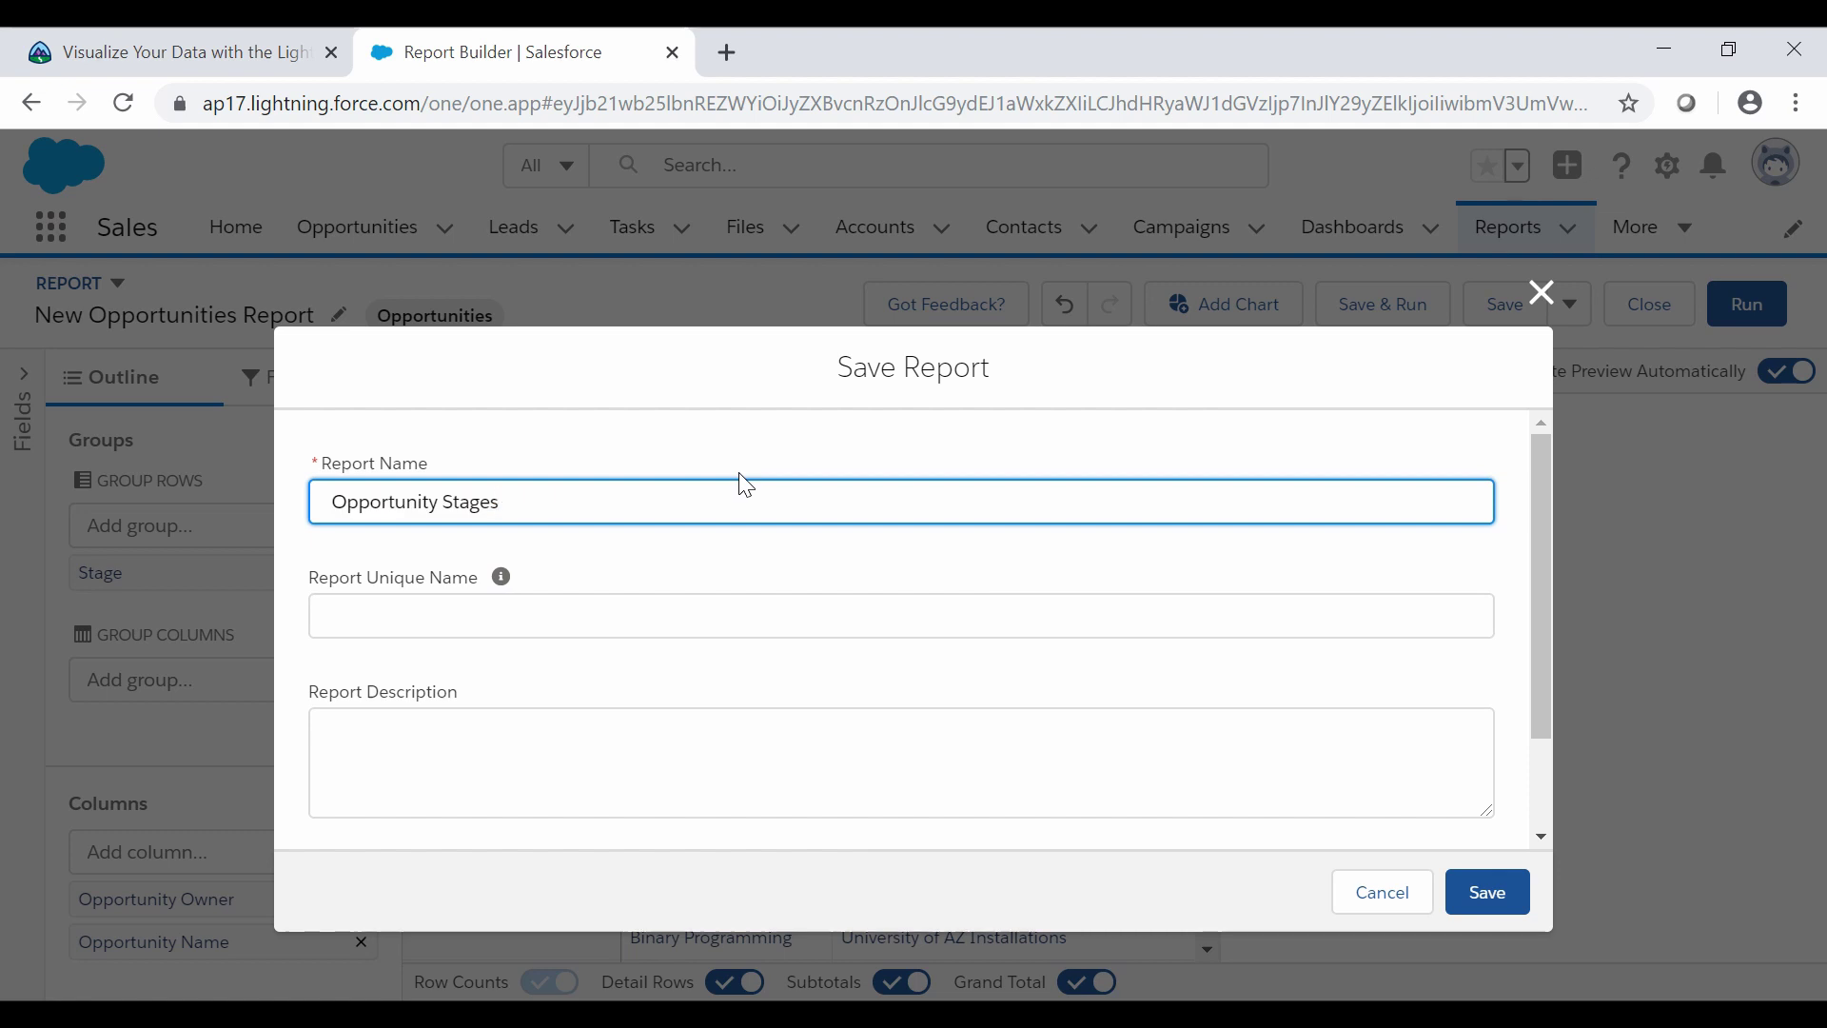
pyautogui.click(349, 502)
pyautogui.click(701, 573)
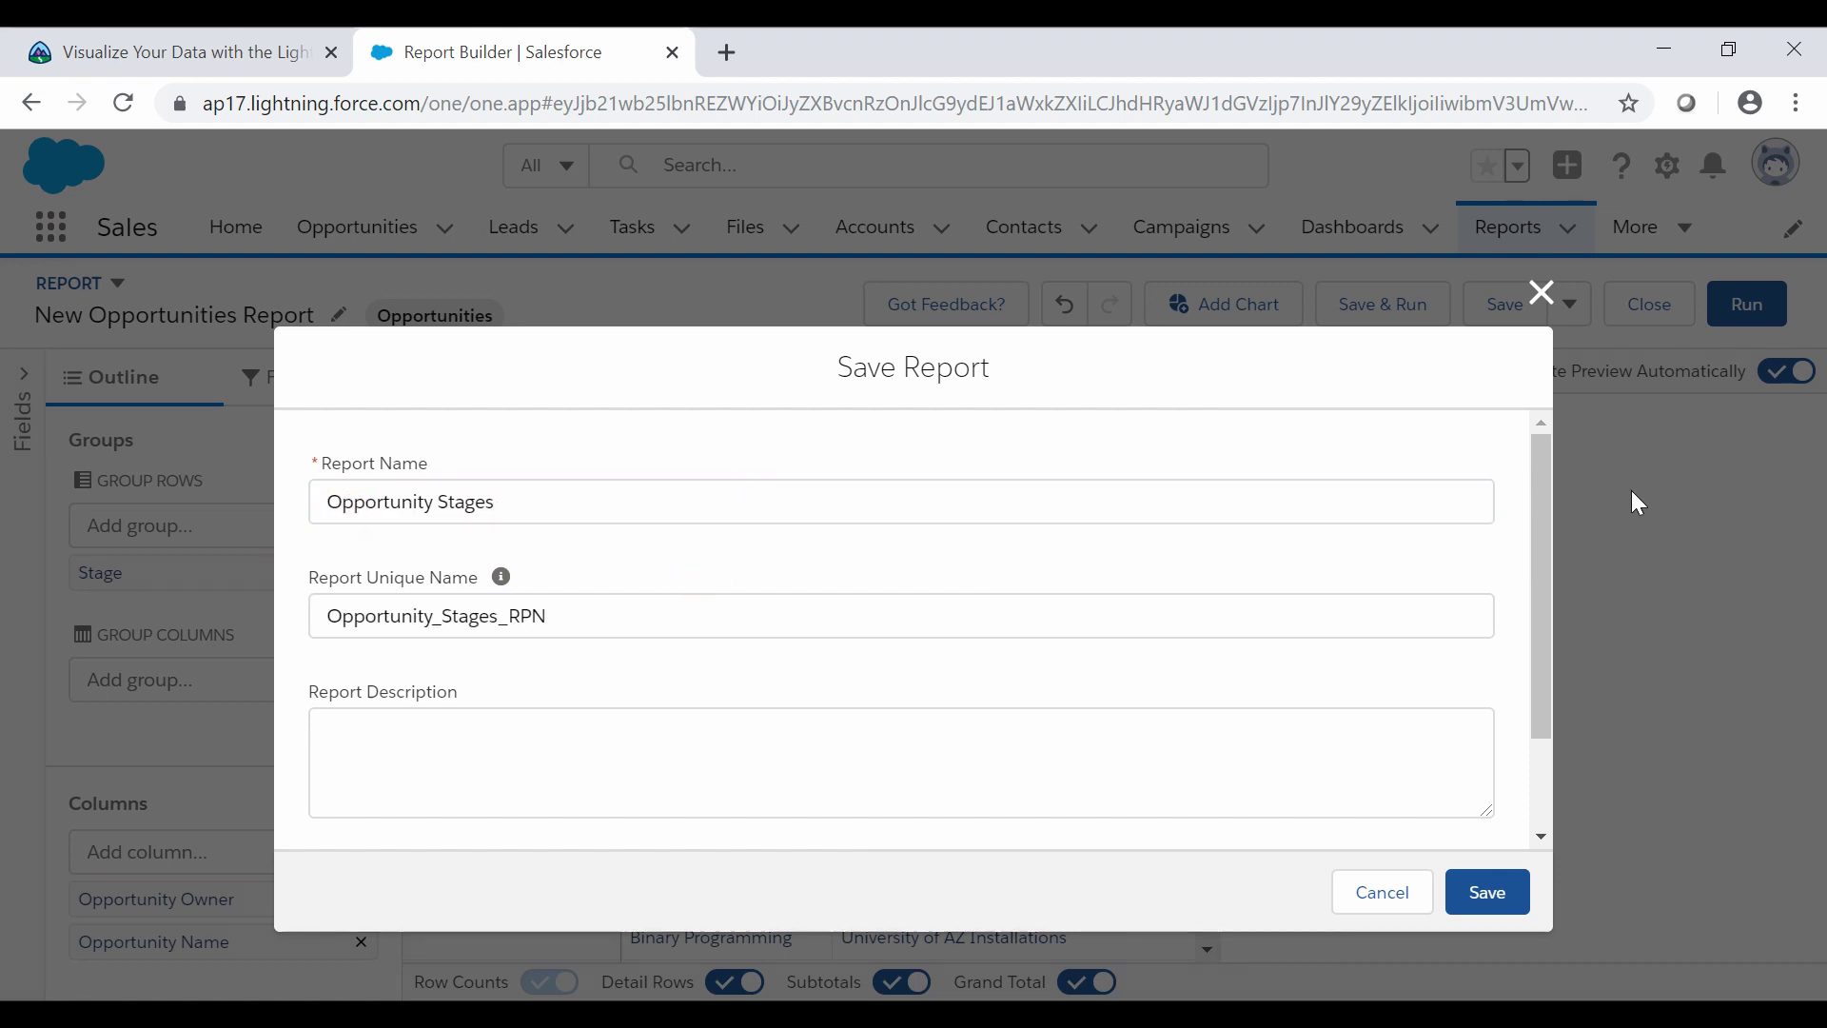
pyautogui.moveTo(1546, 526); pyautogui.dragTo(1513, 734)
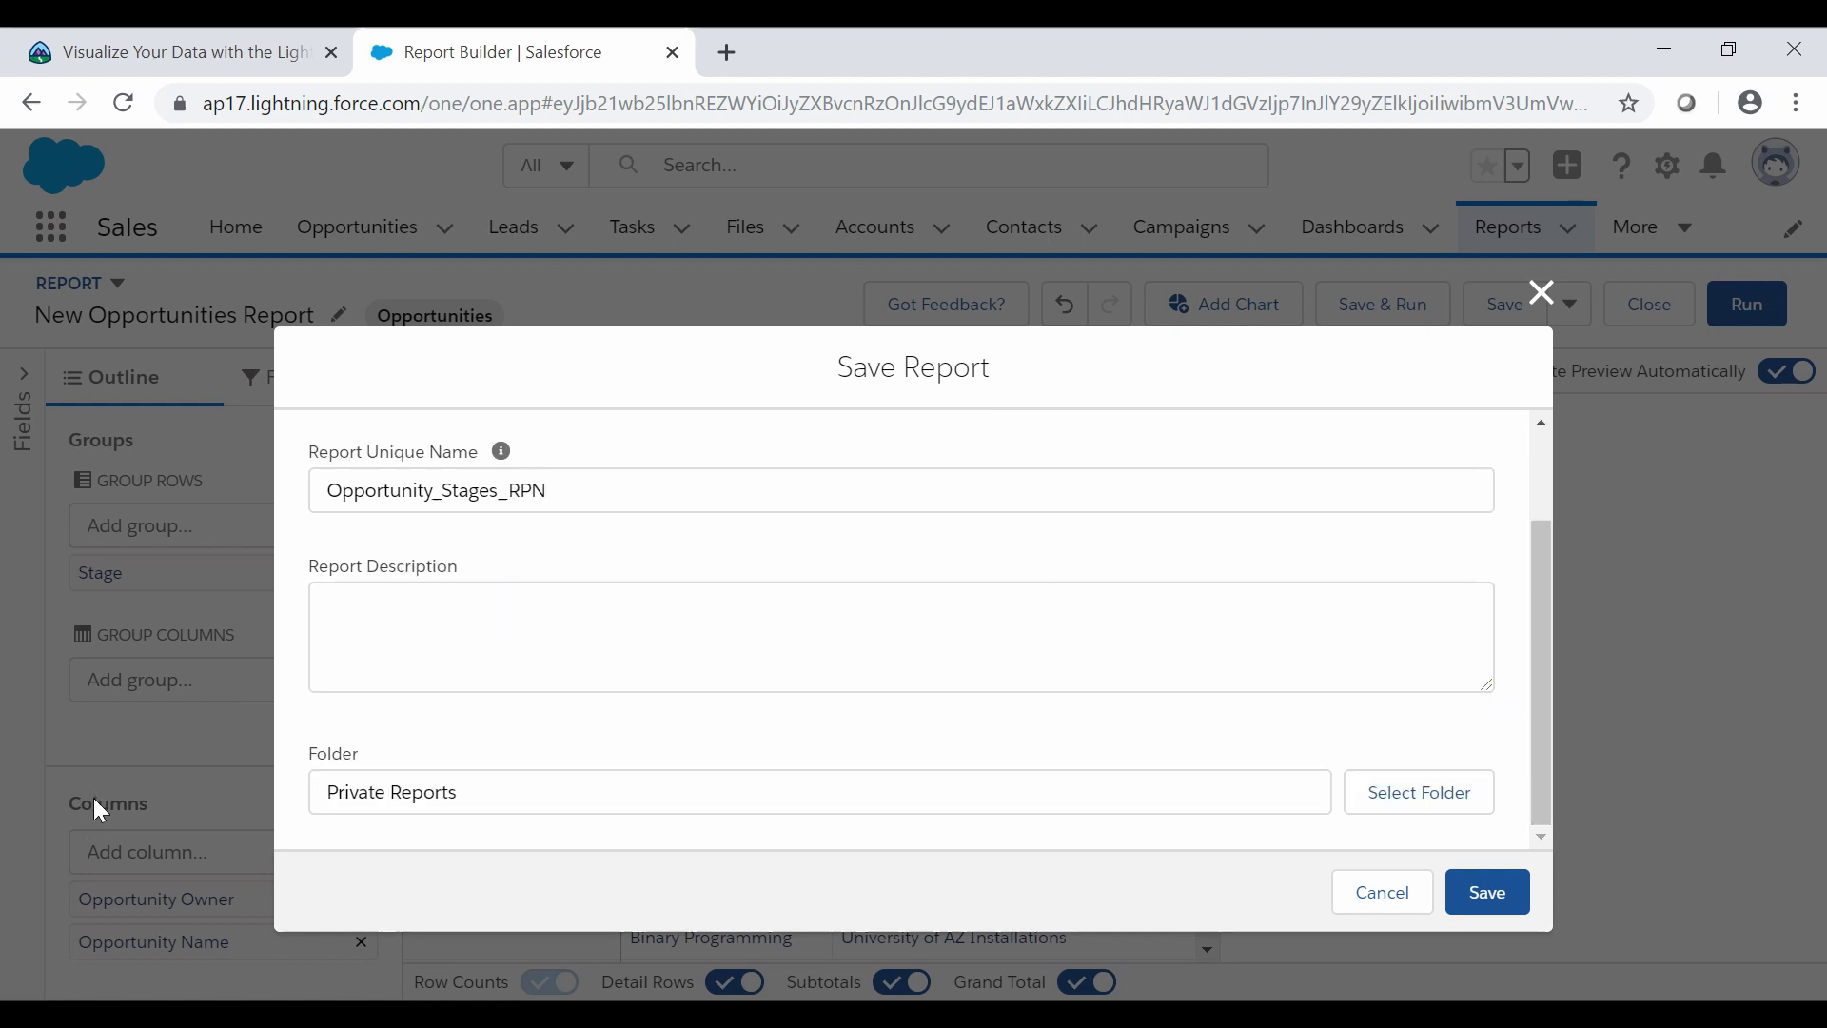
pyautogui.click(1480, 899)
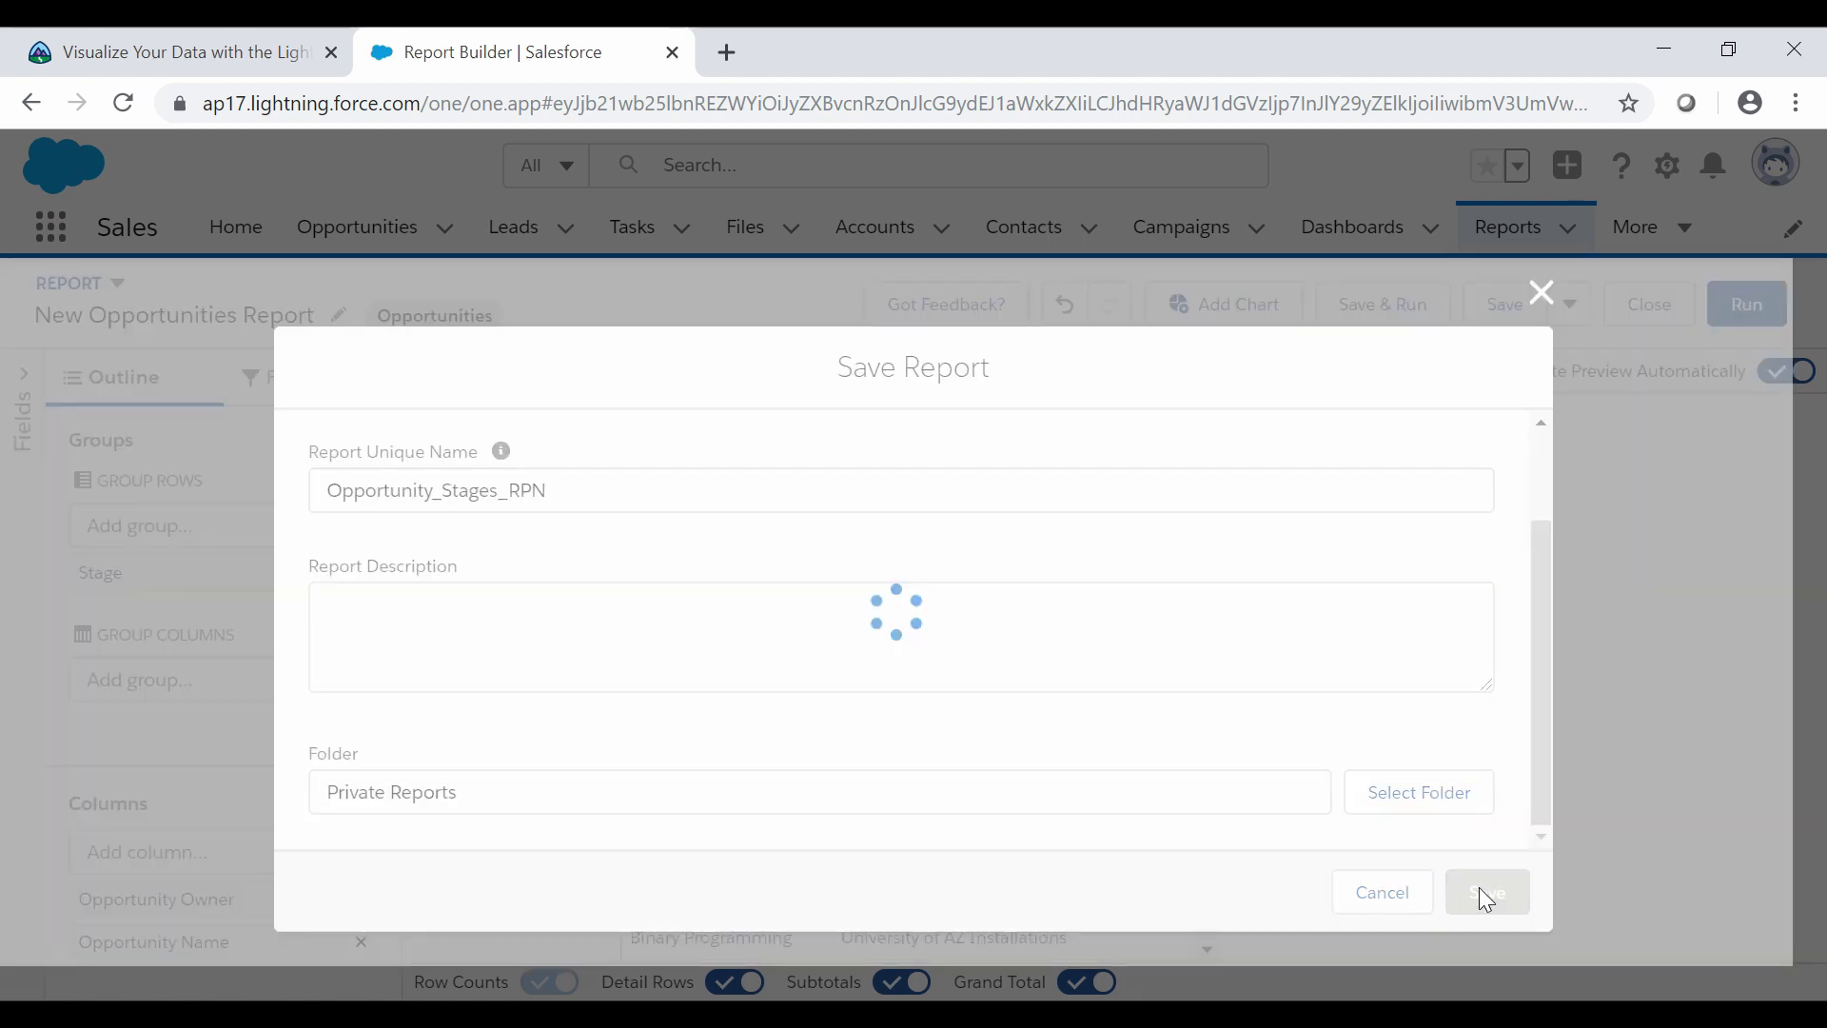
pyautogui.click(162, 31)
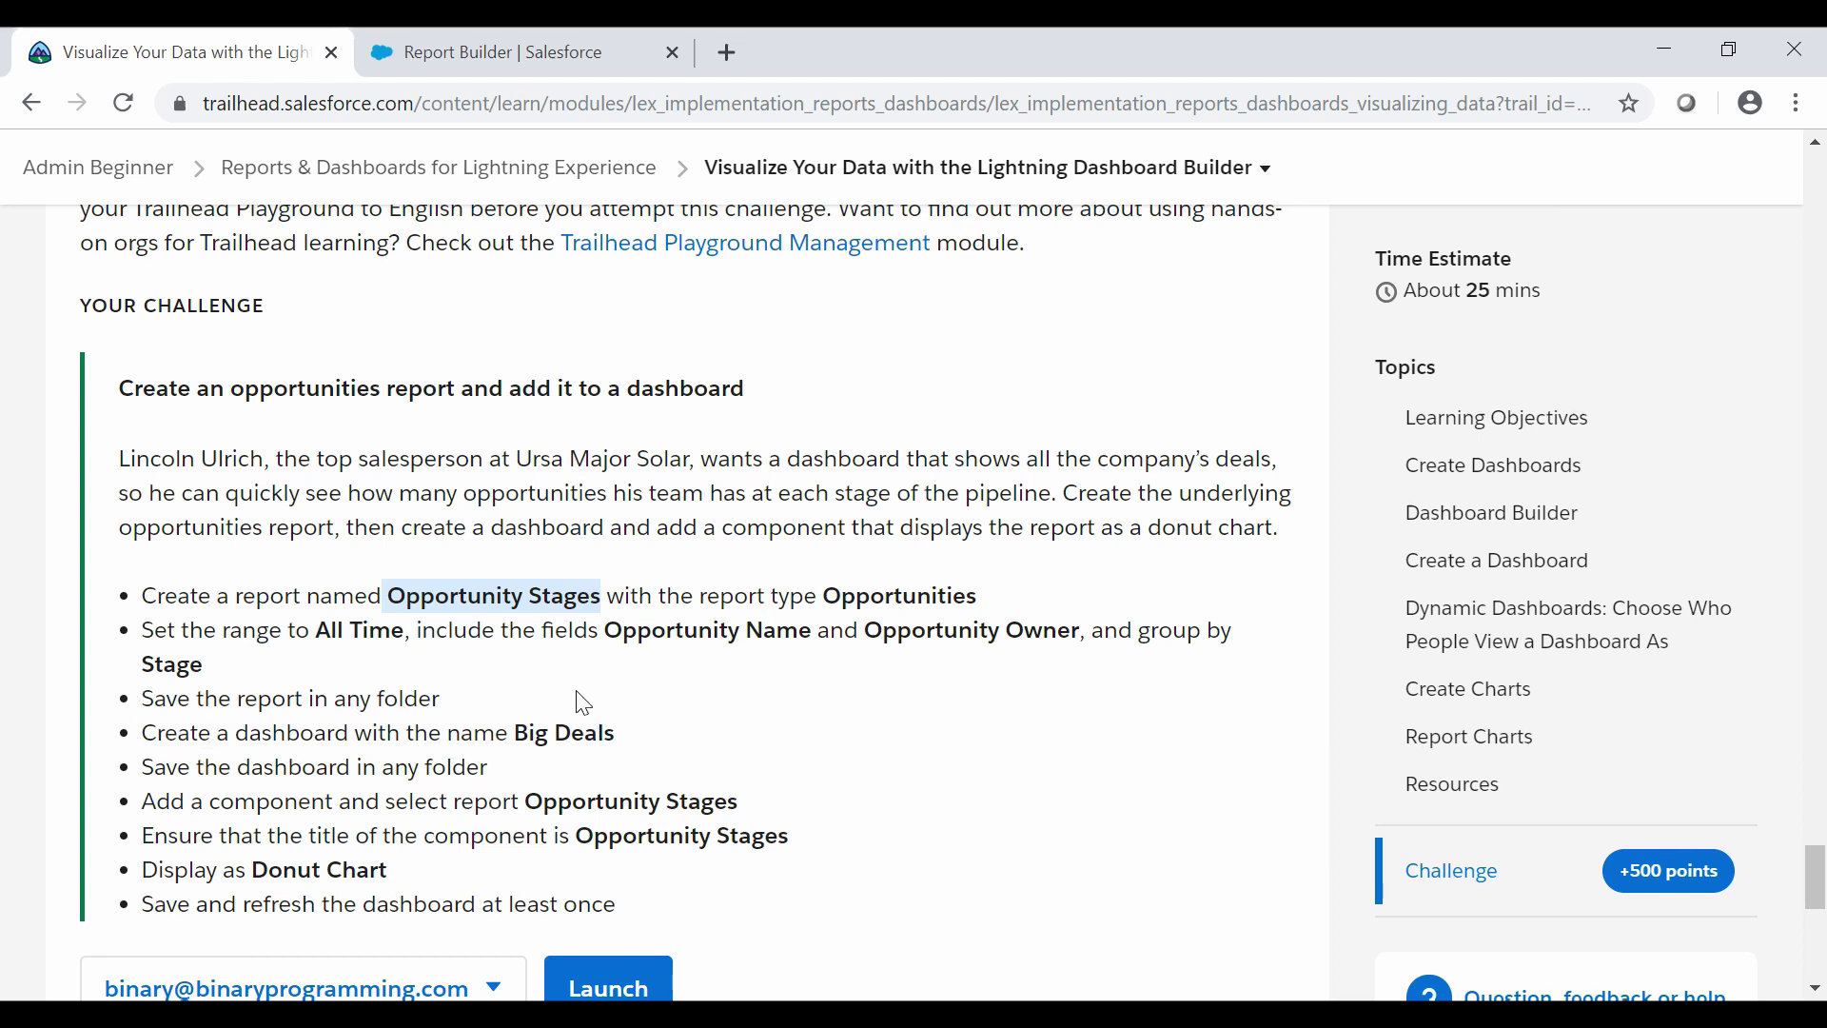
# Create a new dashboard named 'Big Deals' in Private Dashboards, pasting the name copied from Trailhead
pyautogui.click(565, 43)
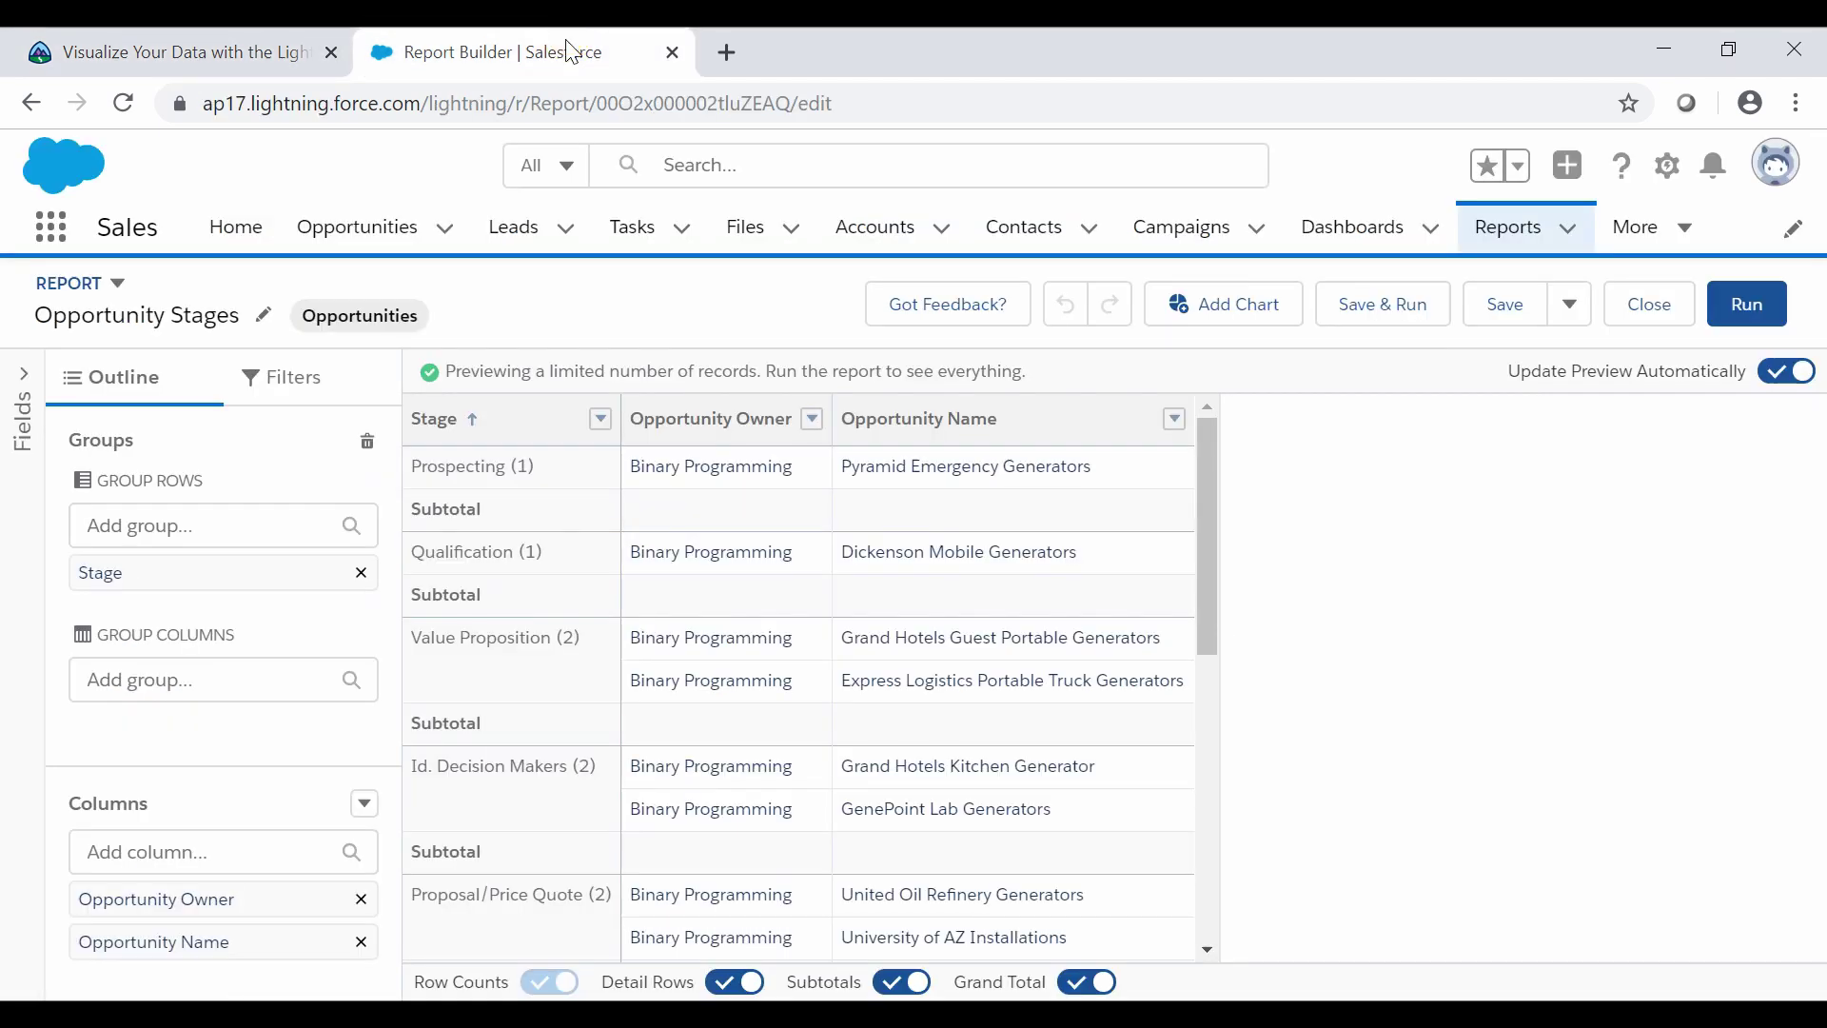
pyautogui.click(1397, 656)
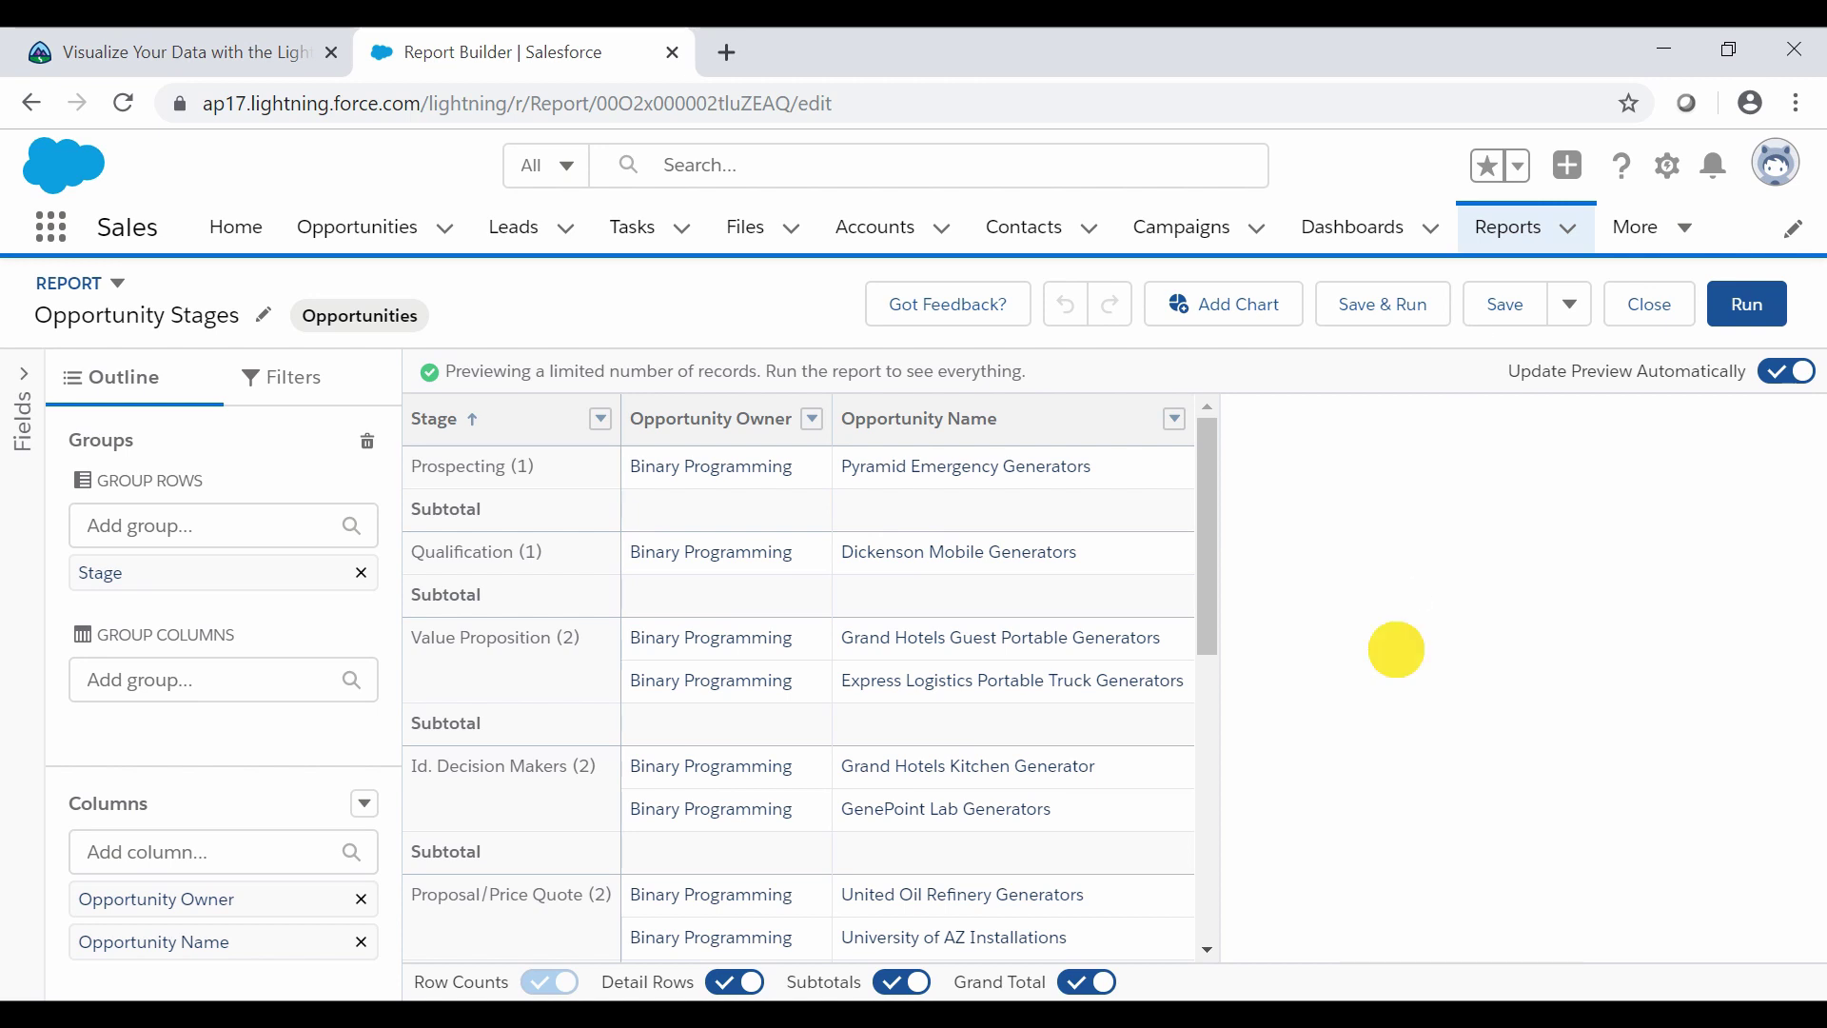
pyautogui.click(1331, 261)
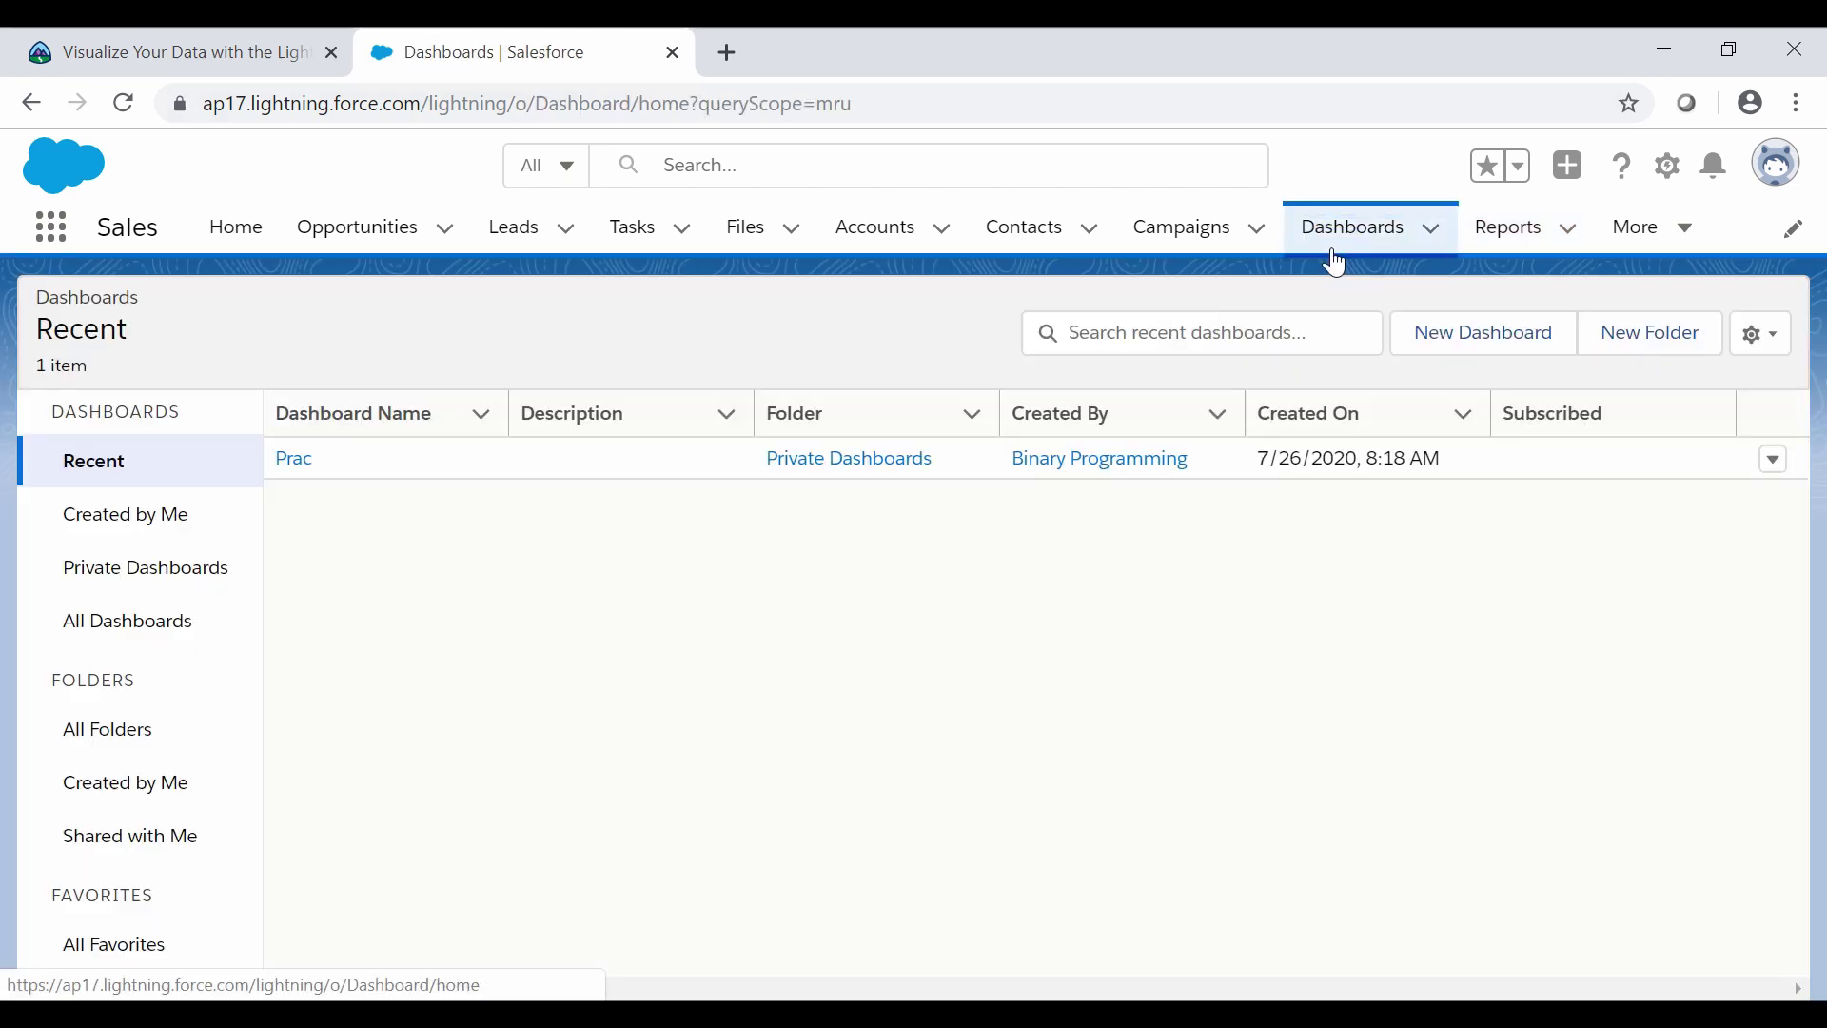
pyautogui.click(1483, 341)
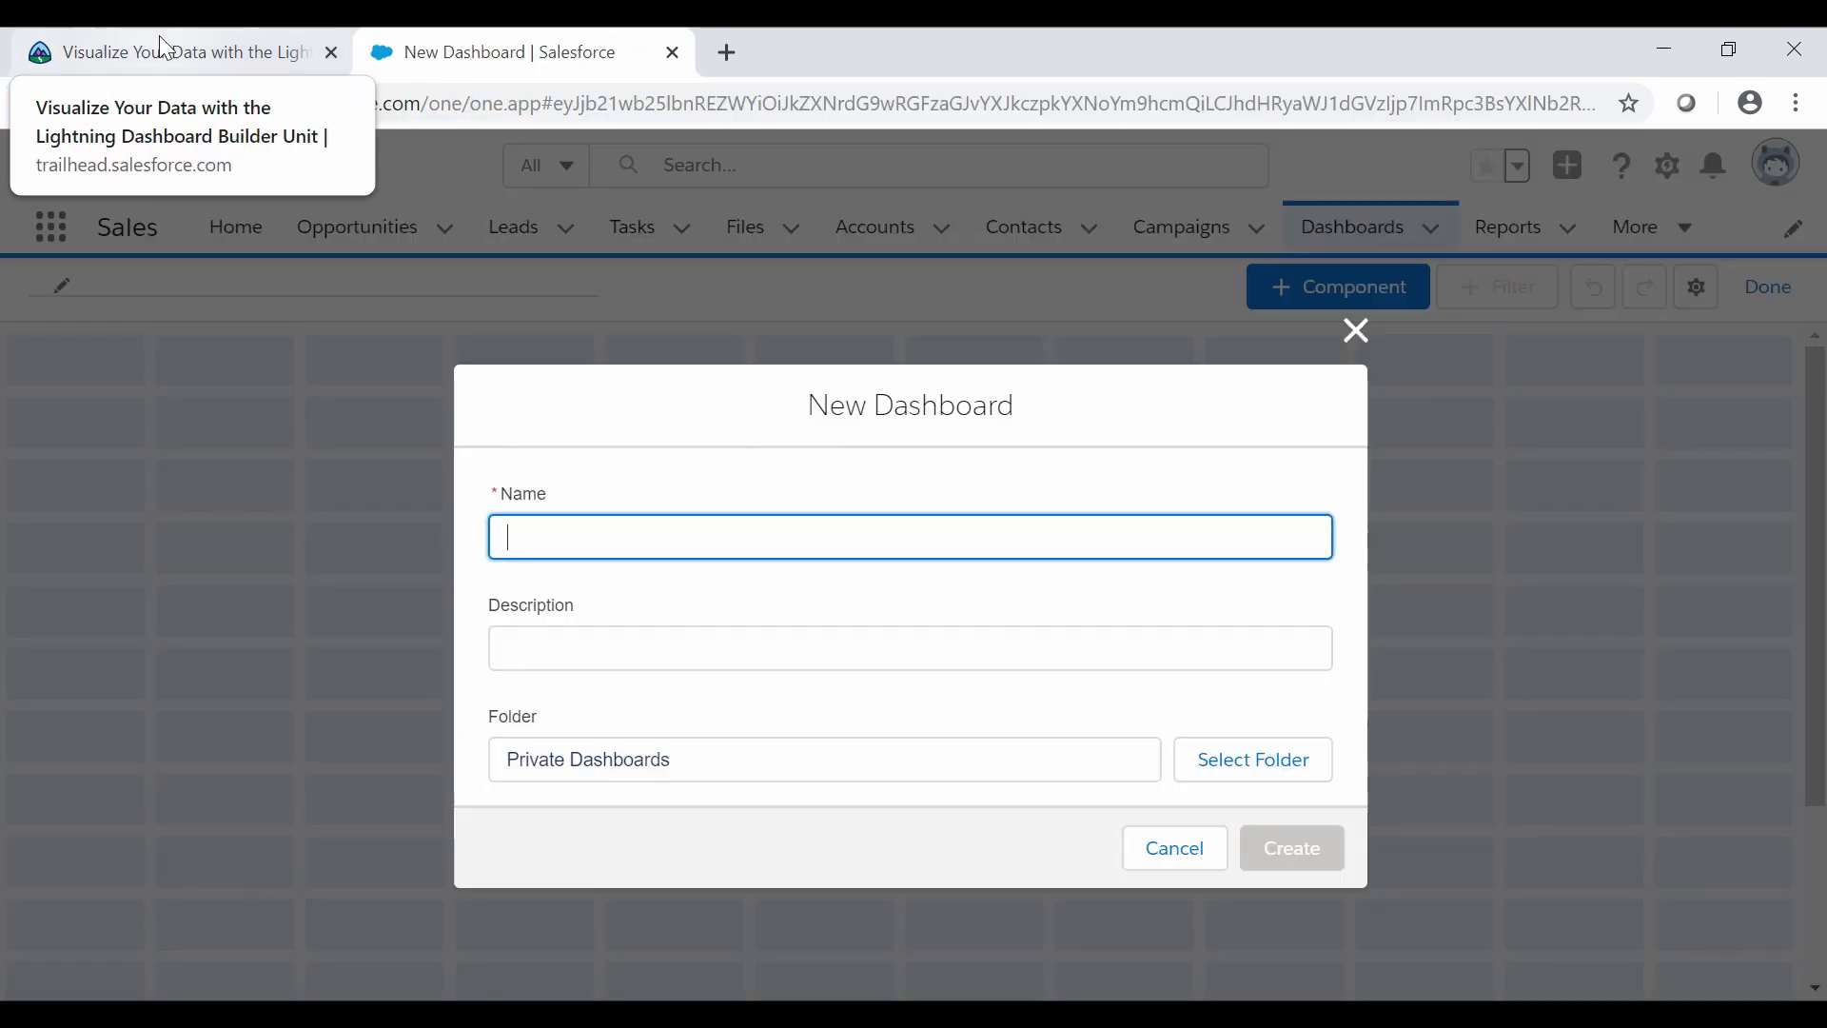
pyautogui.click(158, 36)
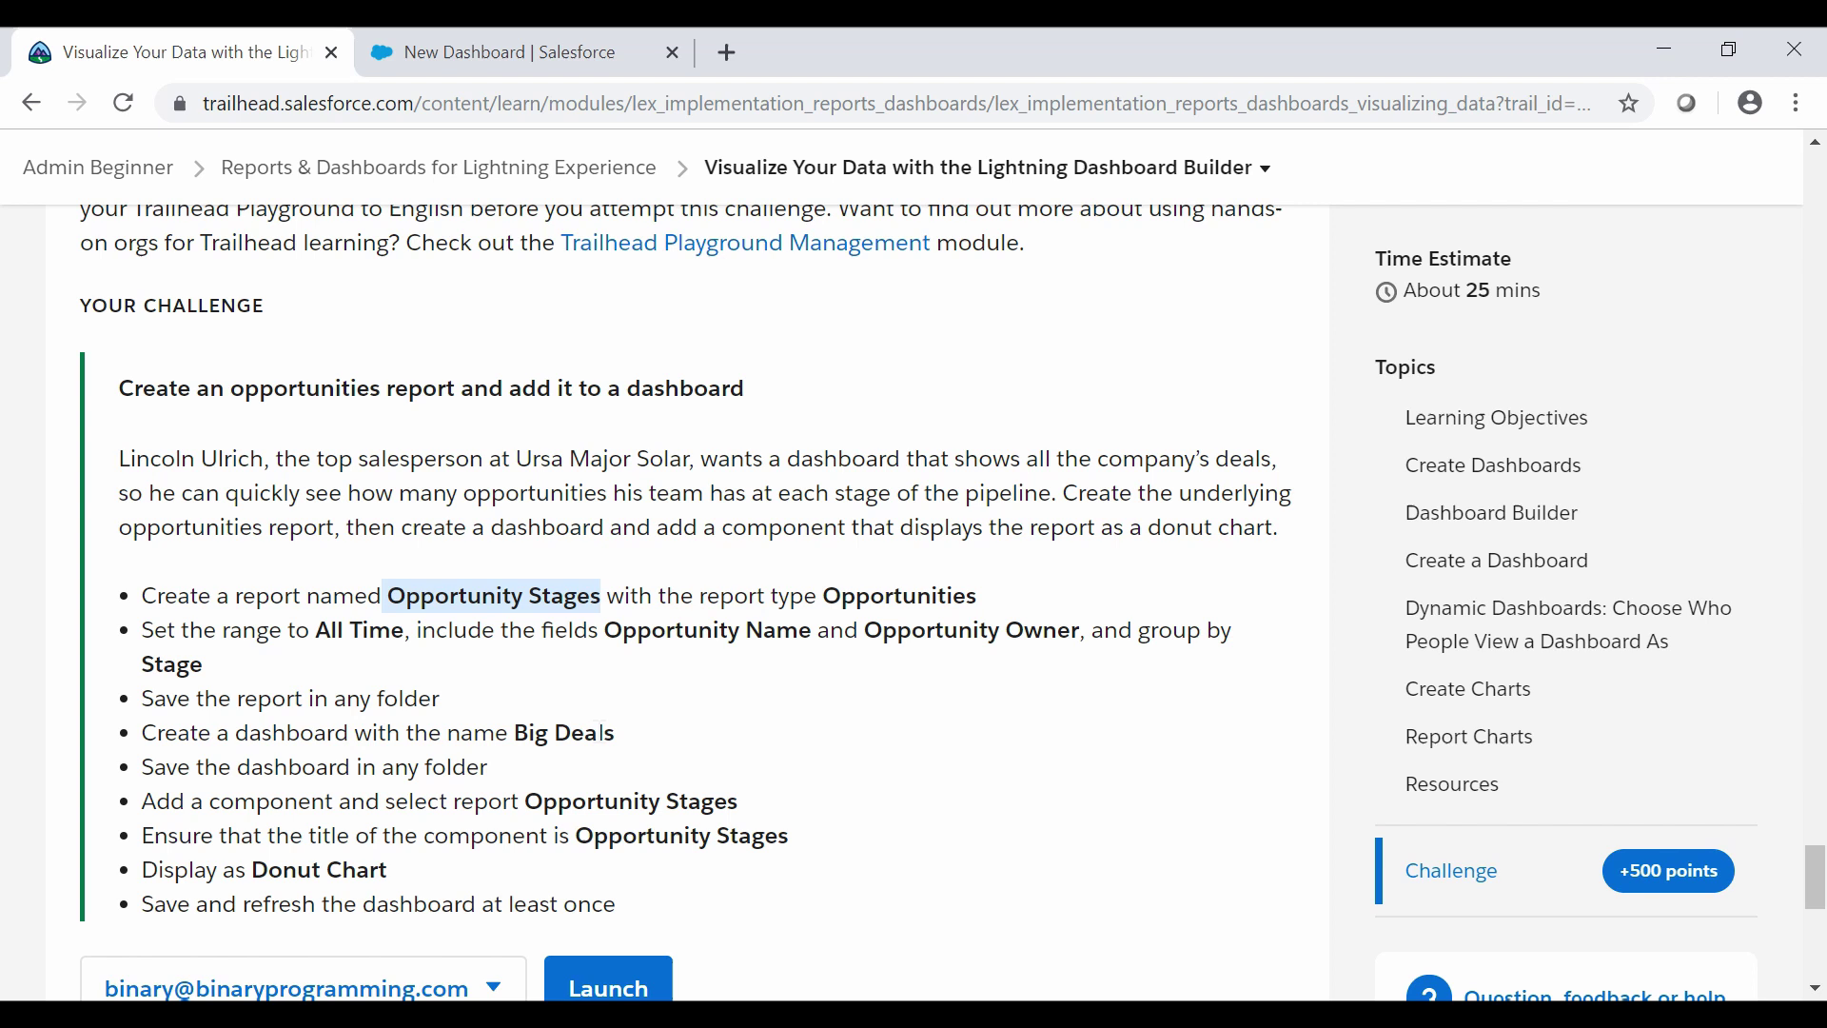
pyautogui.moveTo(514, 733); pyautogui.dragTo(628, 733)
pyautogui.hotkey('ctrl', 'c')
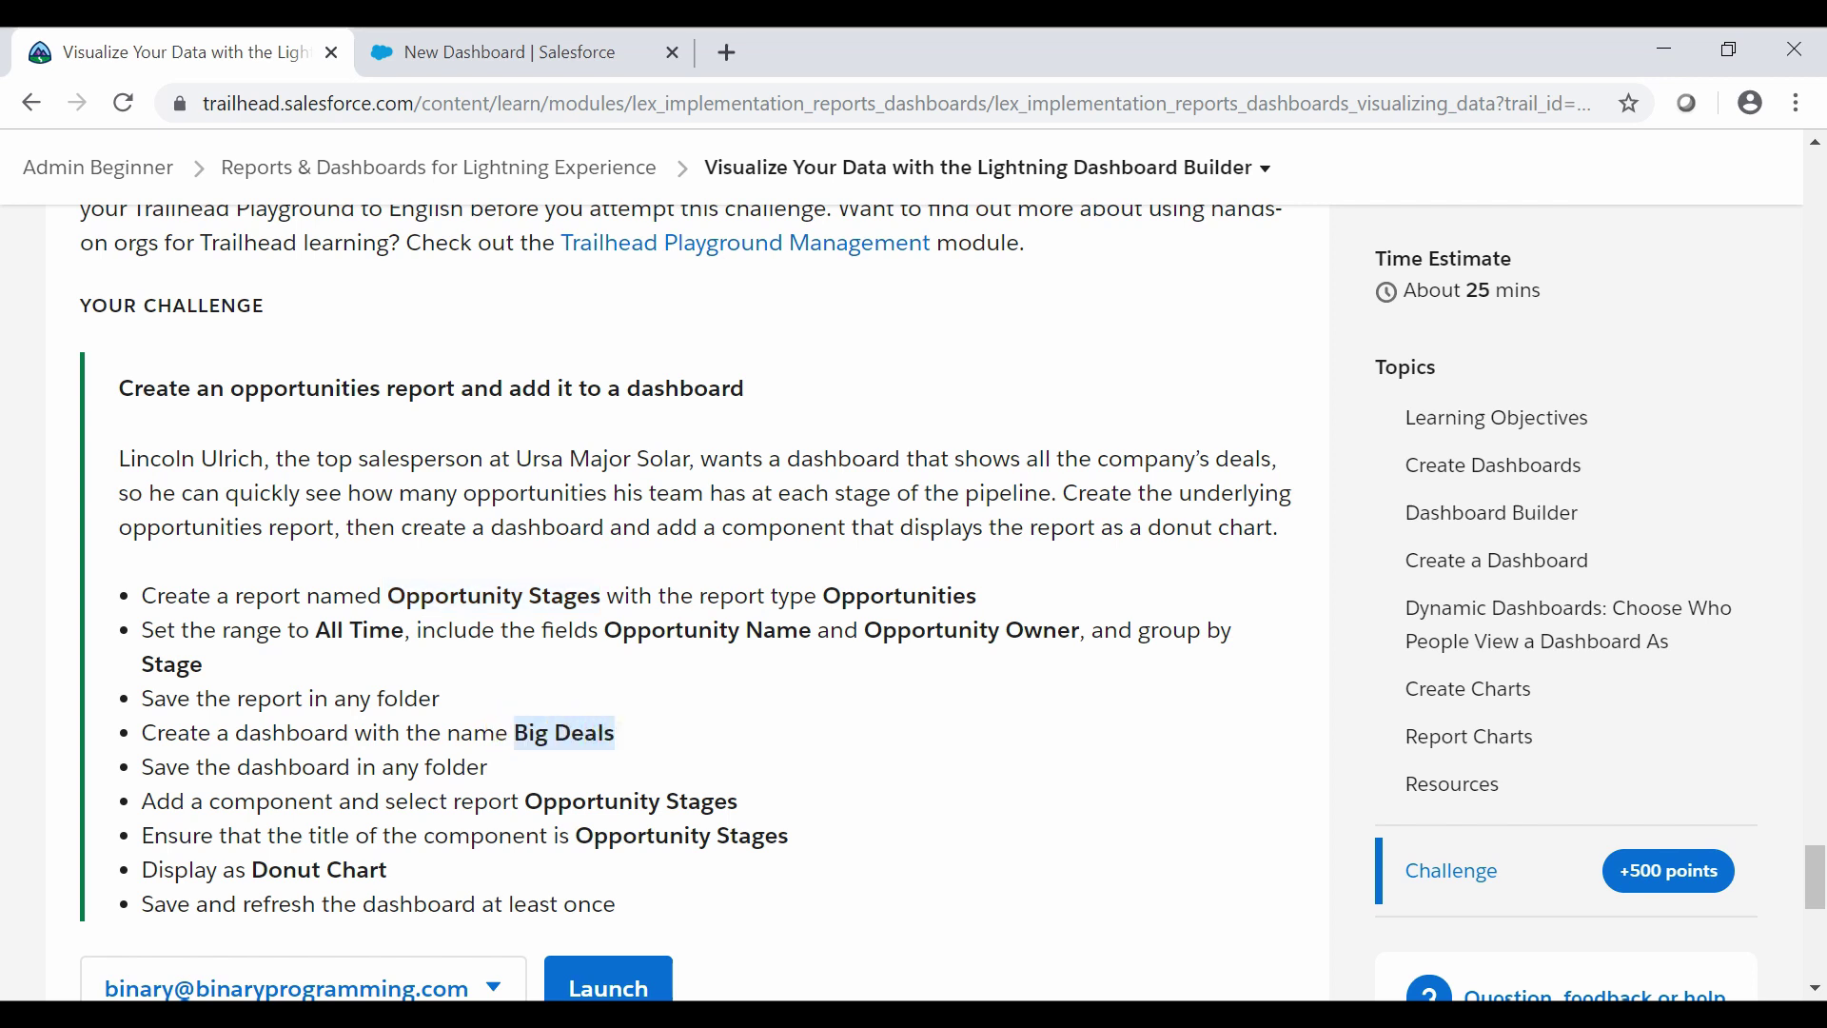
pyautogui.click(533, 43)
pyautogui.hotkey('ctrl', 'v')
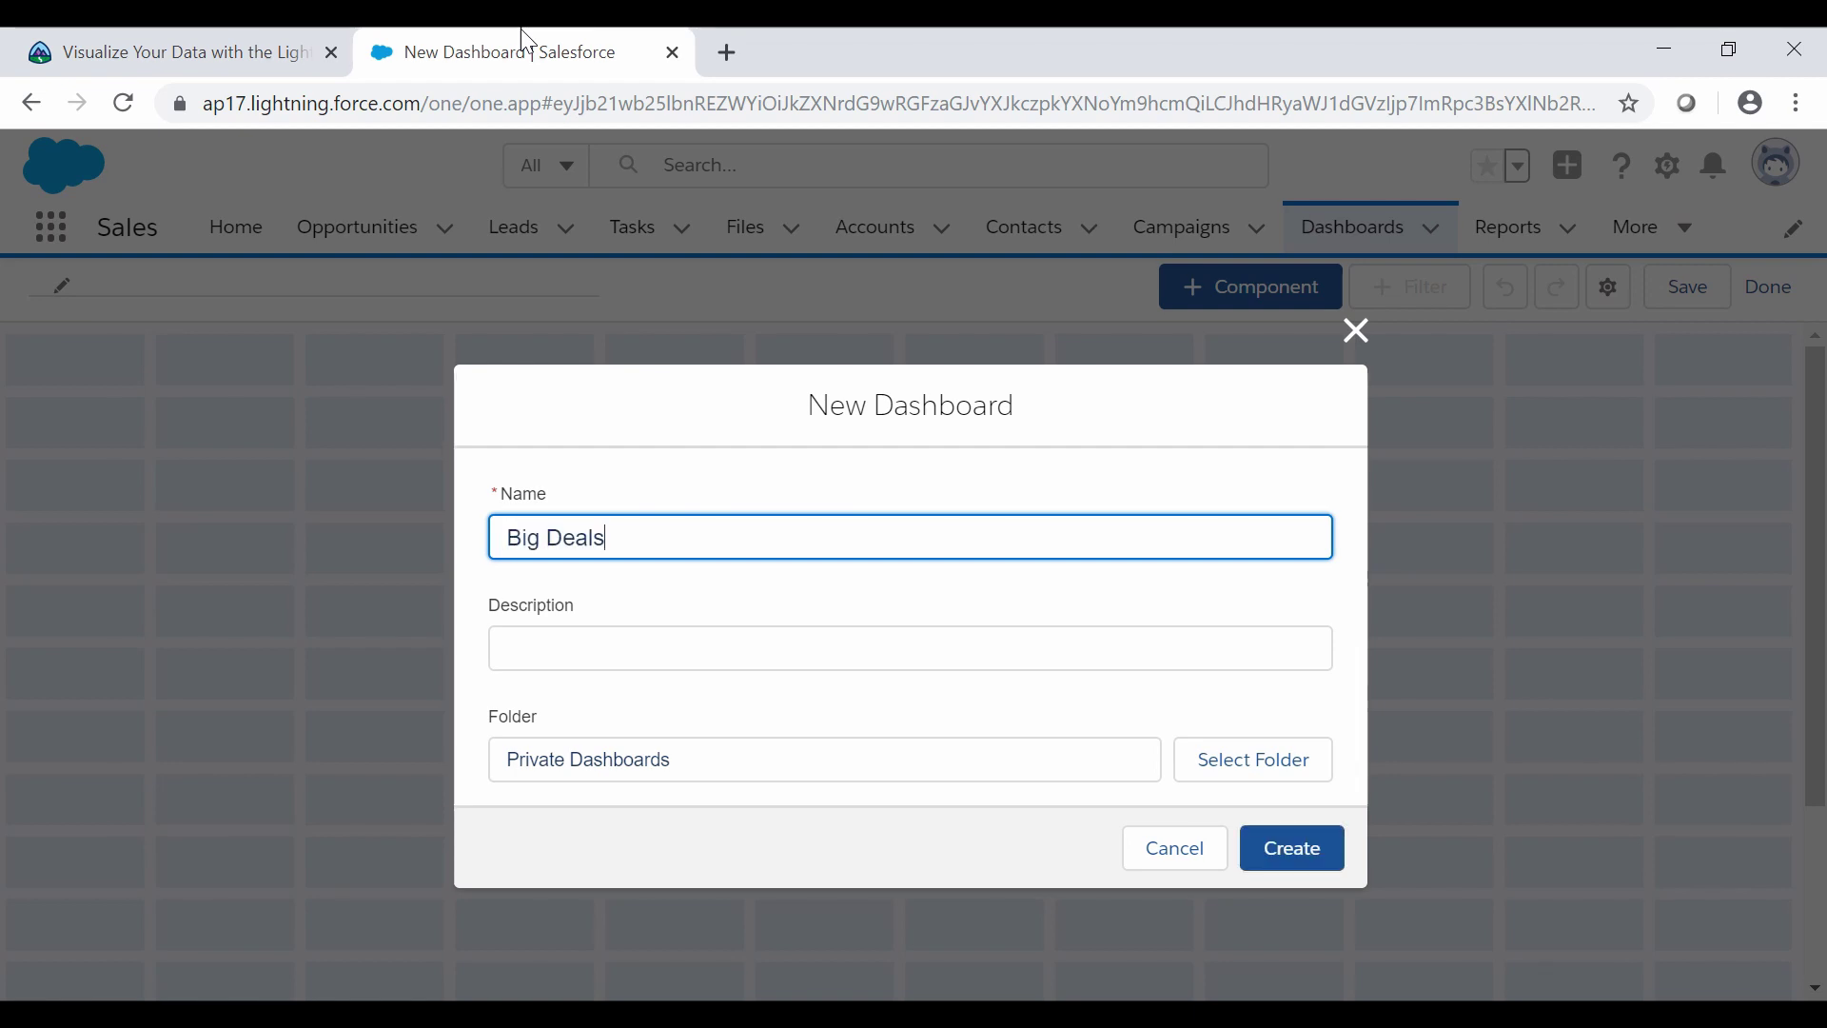
pyautogui.press('Tab')
pyautogui.click(1277, 859)
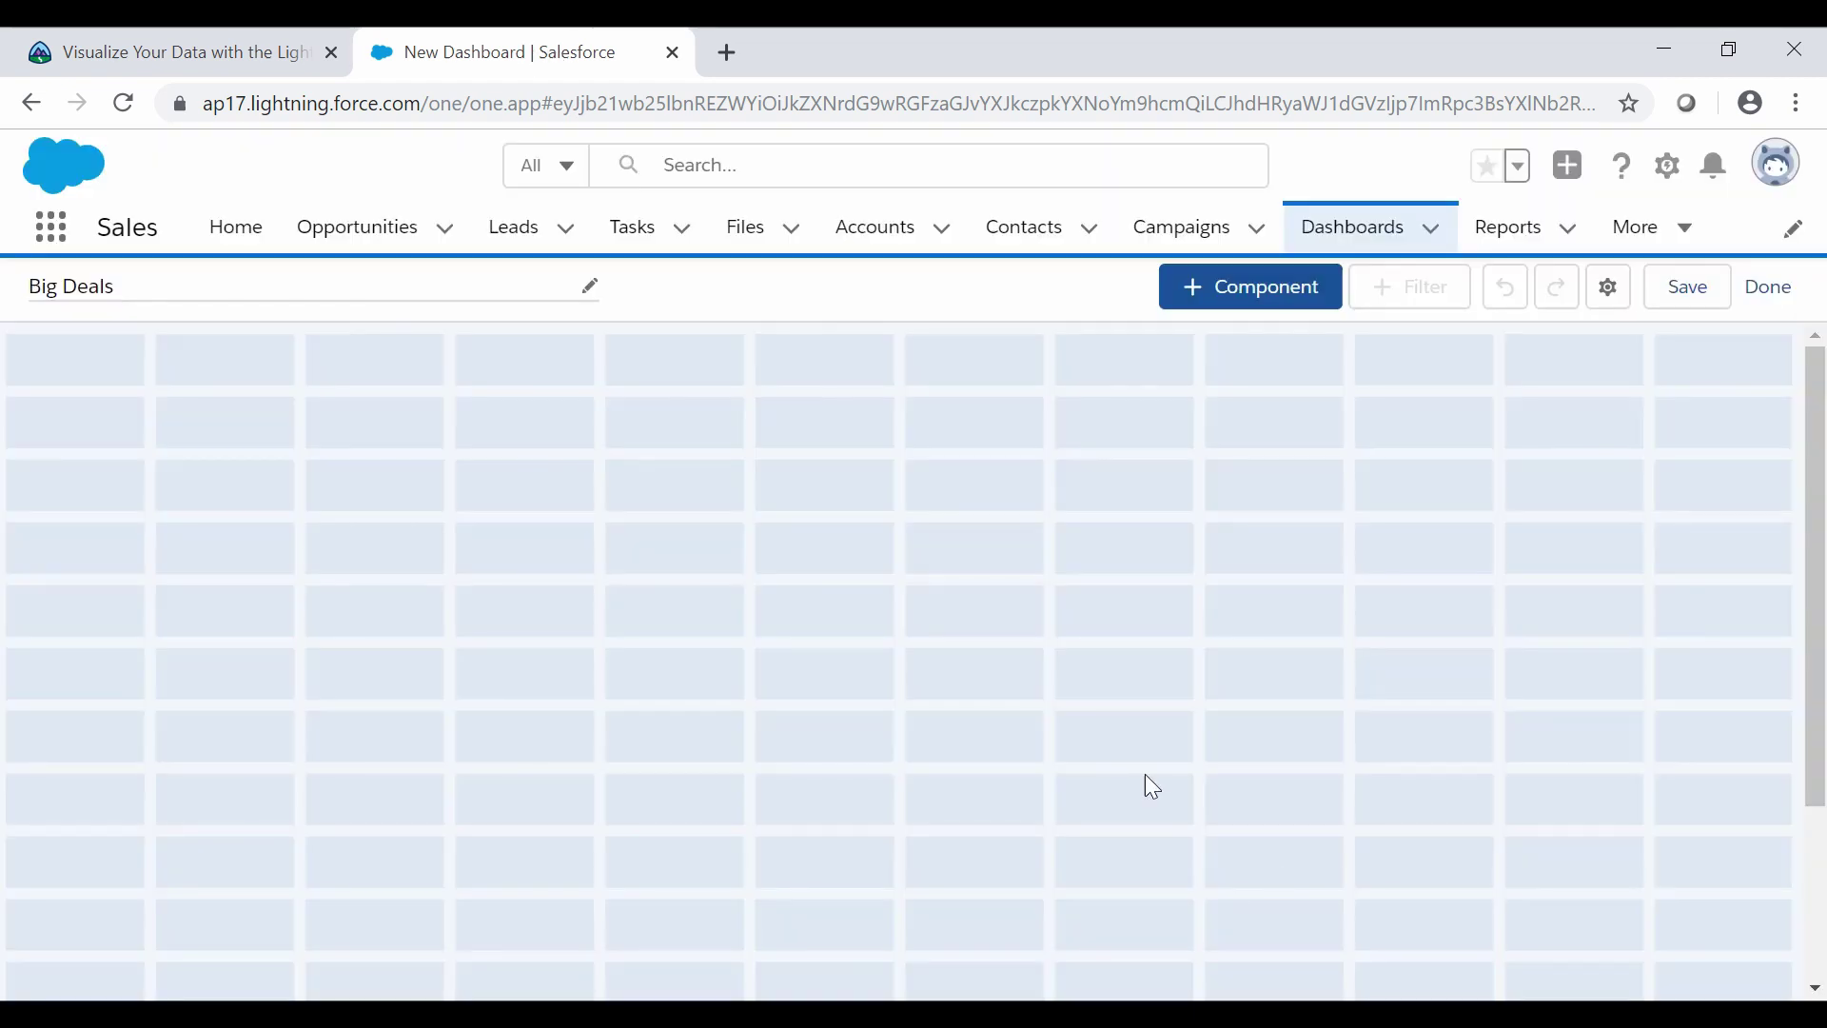
pyautogui.click(167, 43)
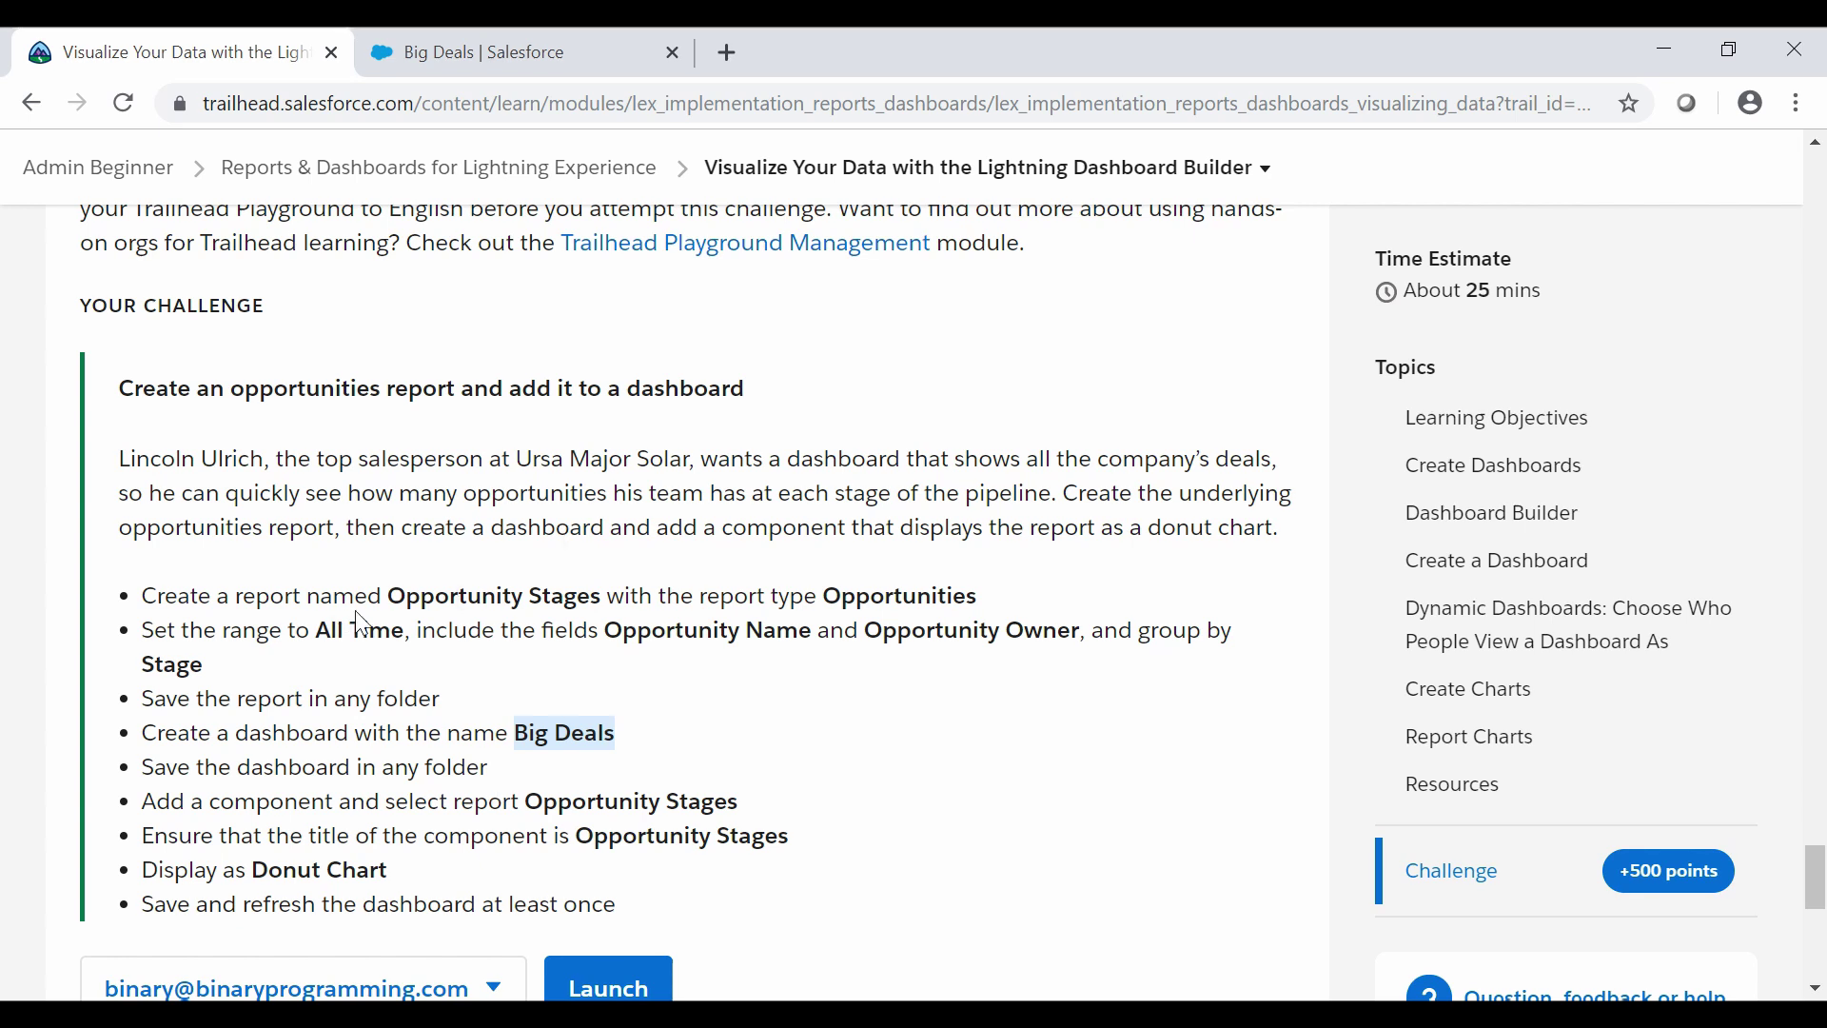
# Add a new component to the Big Deals dashboard using the Opportunity Stages report
pyautogui.click(639, 47)
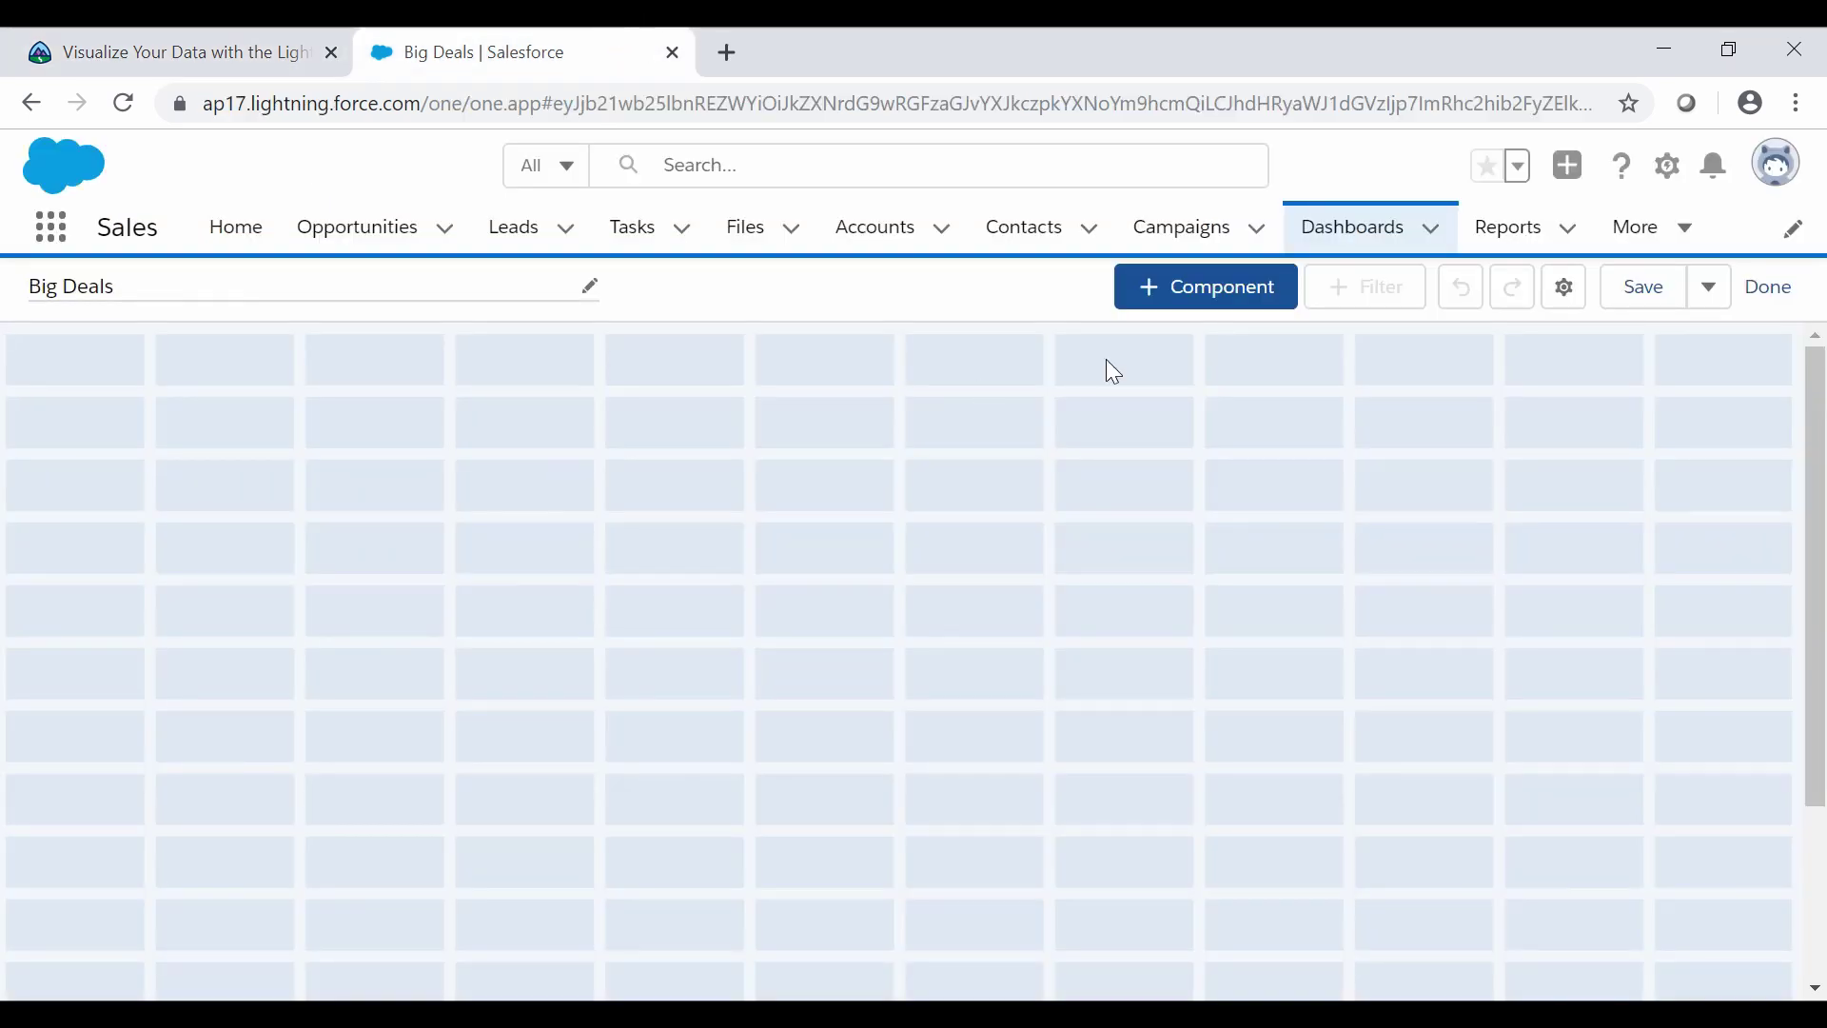
pyautogui.click(1187, 312)
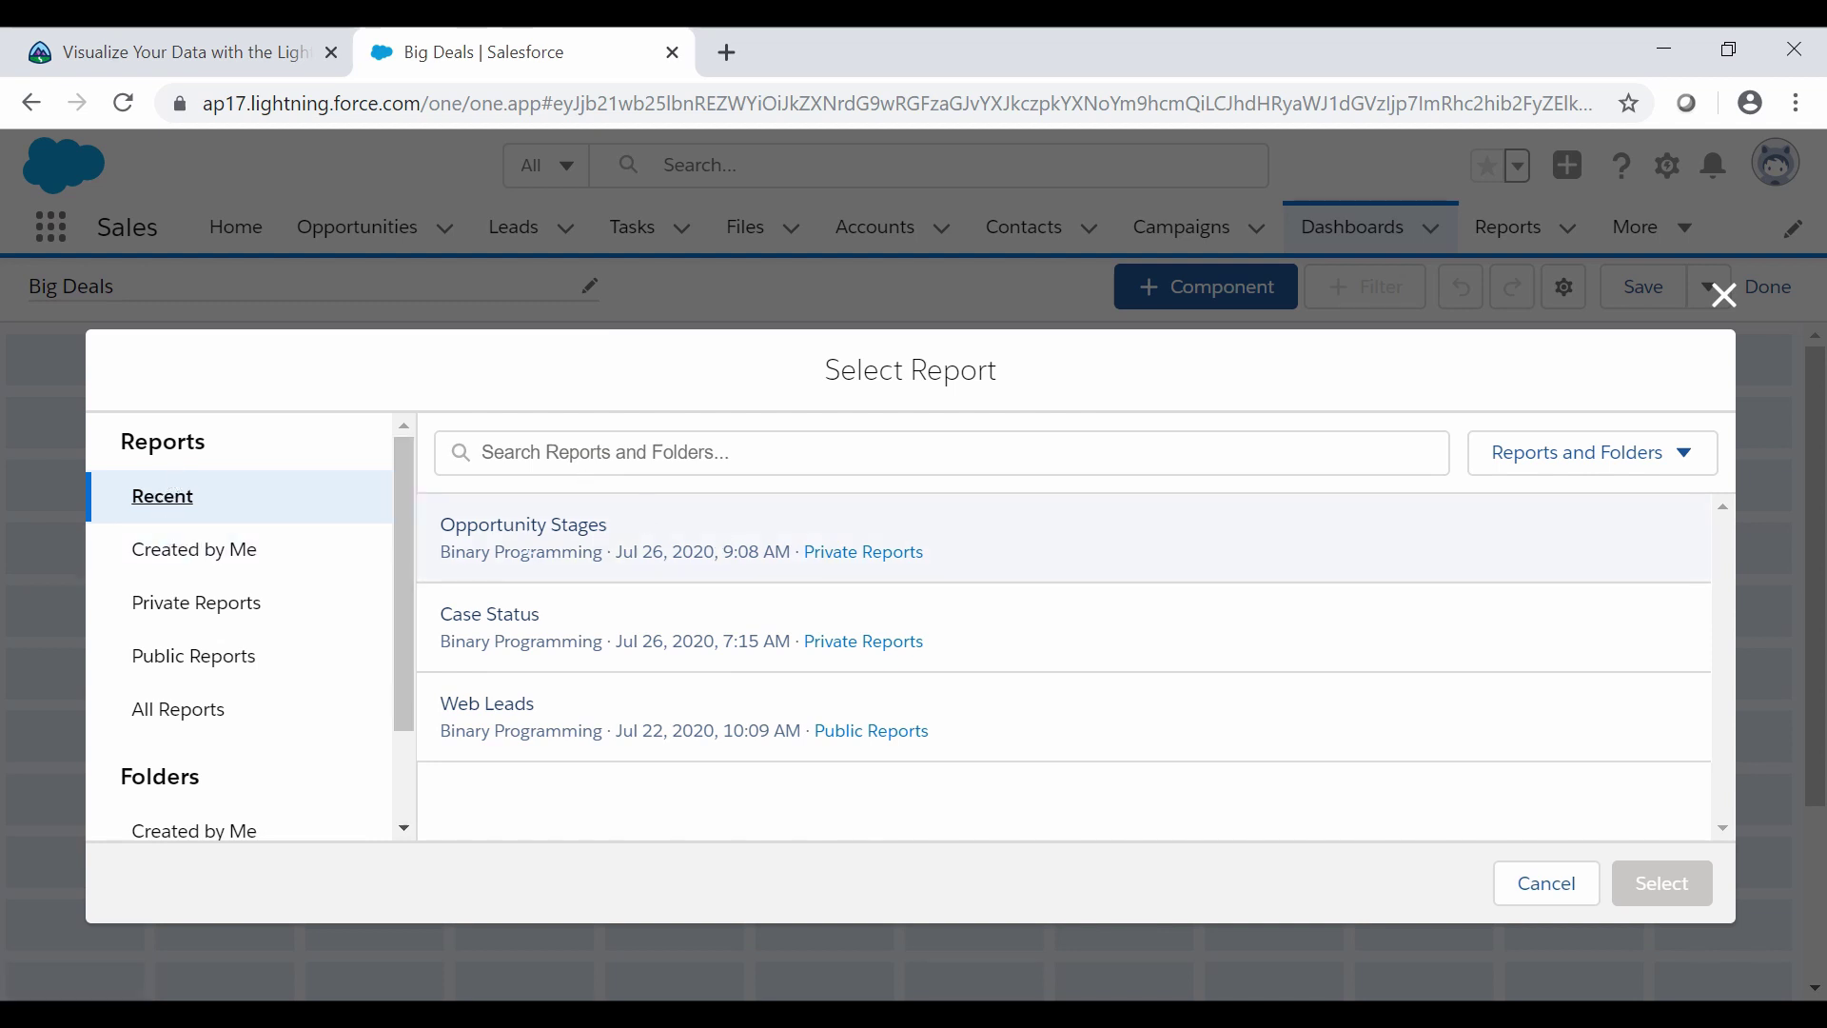
pyautogui.click(571, 523)
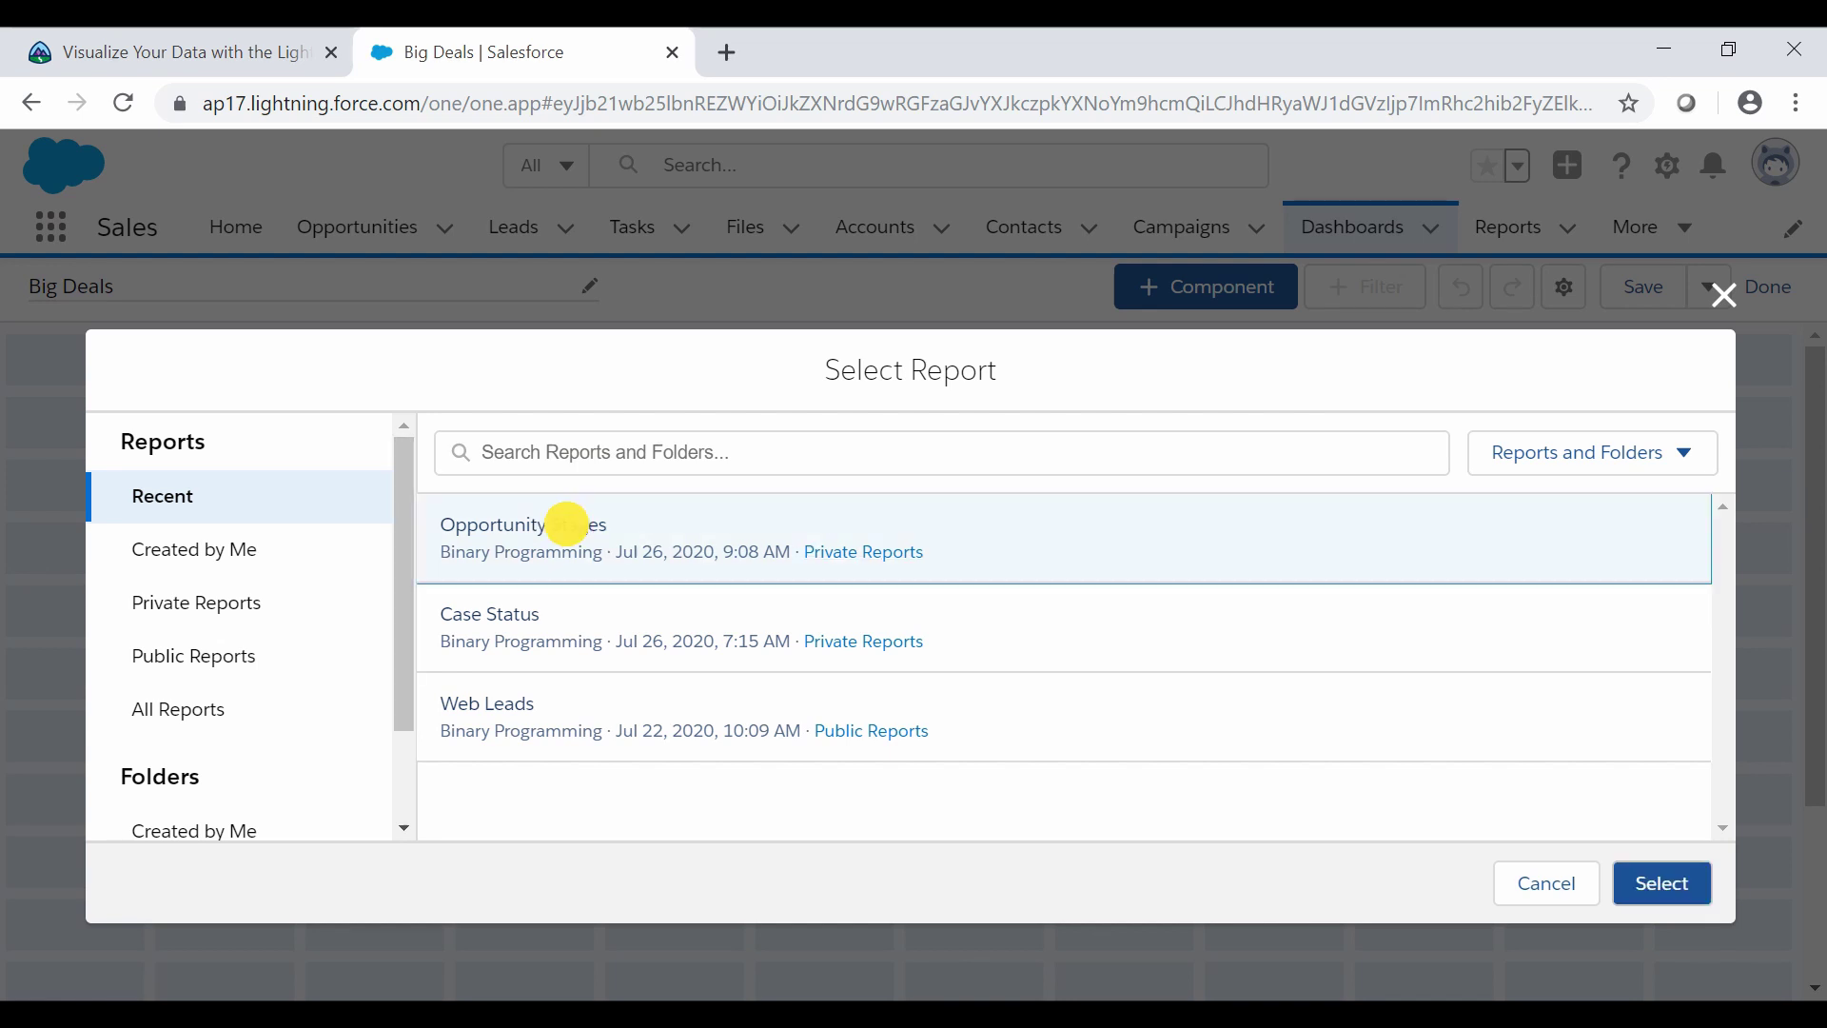
pyautogui.click(1696, 887)
# Review the challenge's component title and Donut Chart display requirements
pyautogui.click(190, 49)
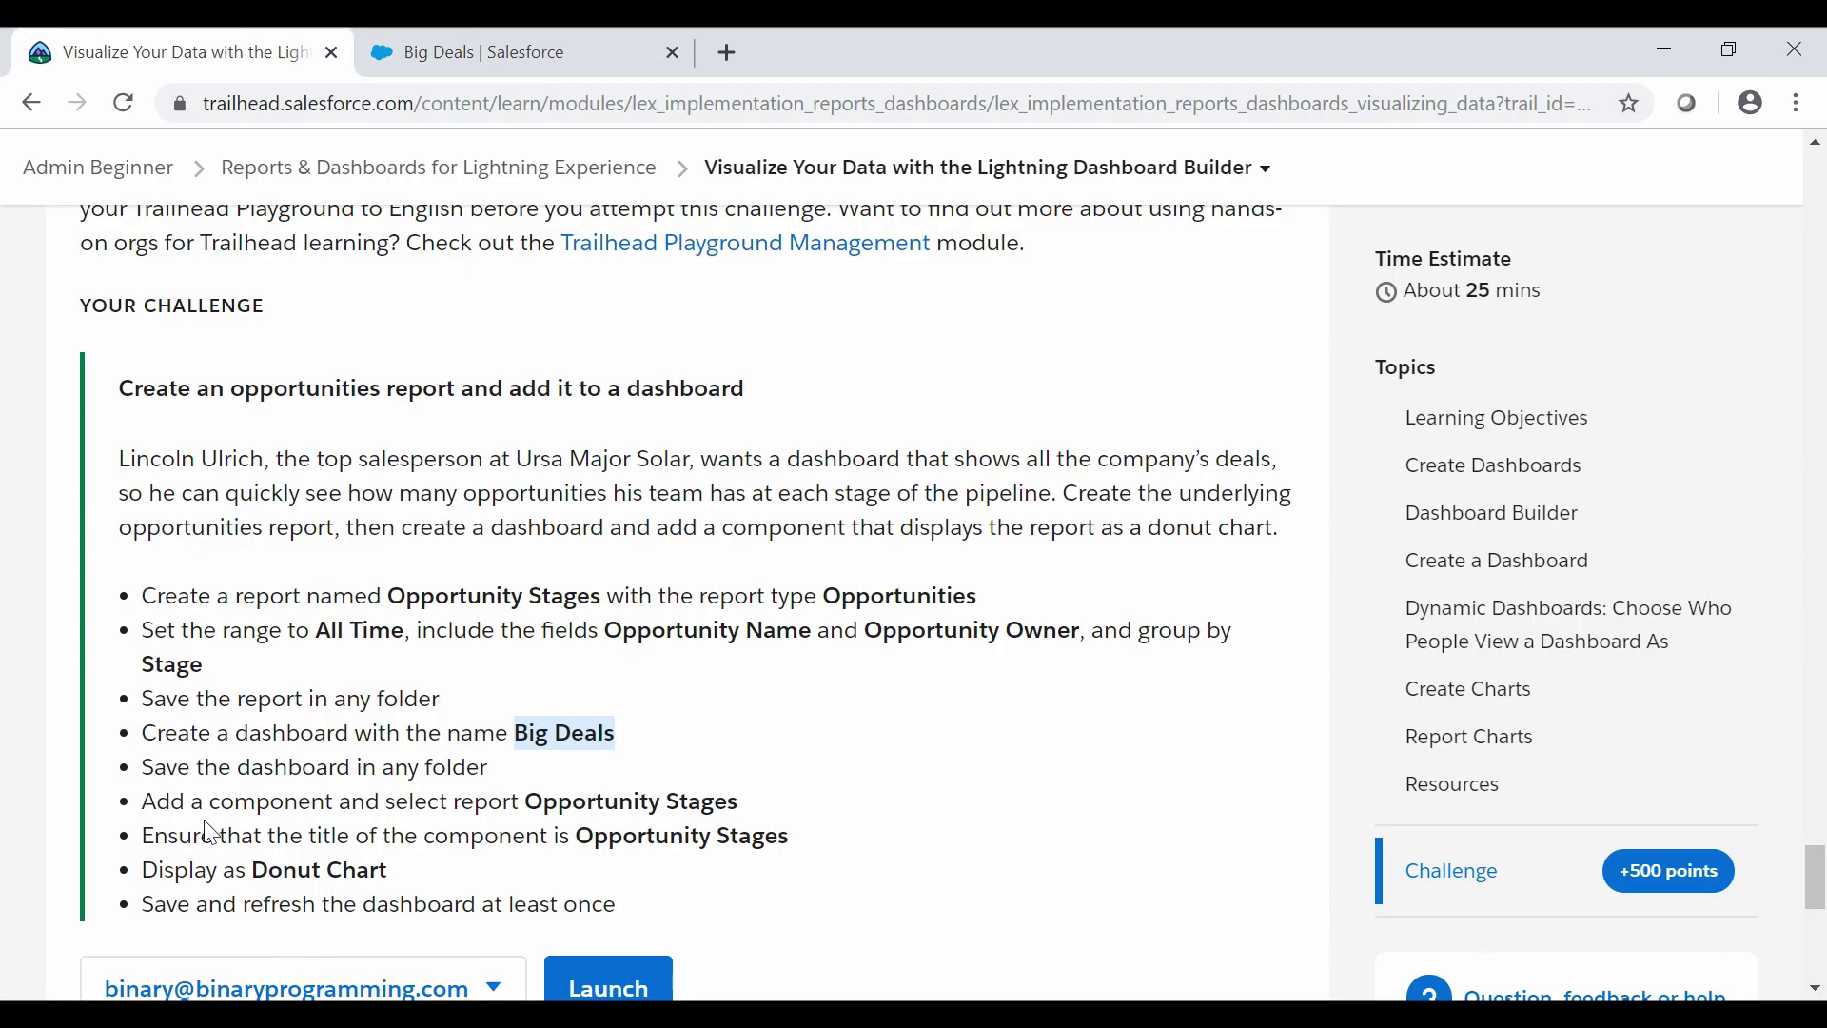
pyautogui.moveTo(177, 834); pyautogui.dragTo(248, 831)
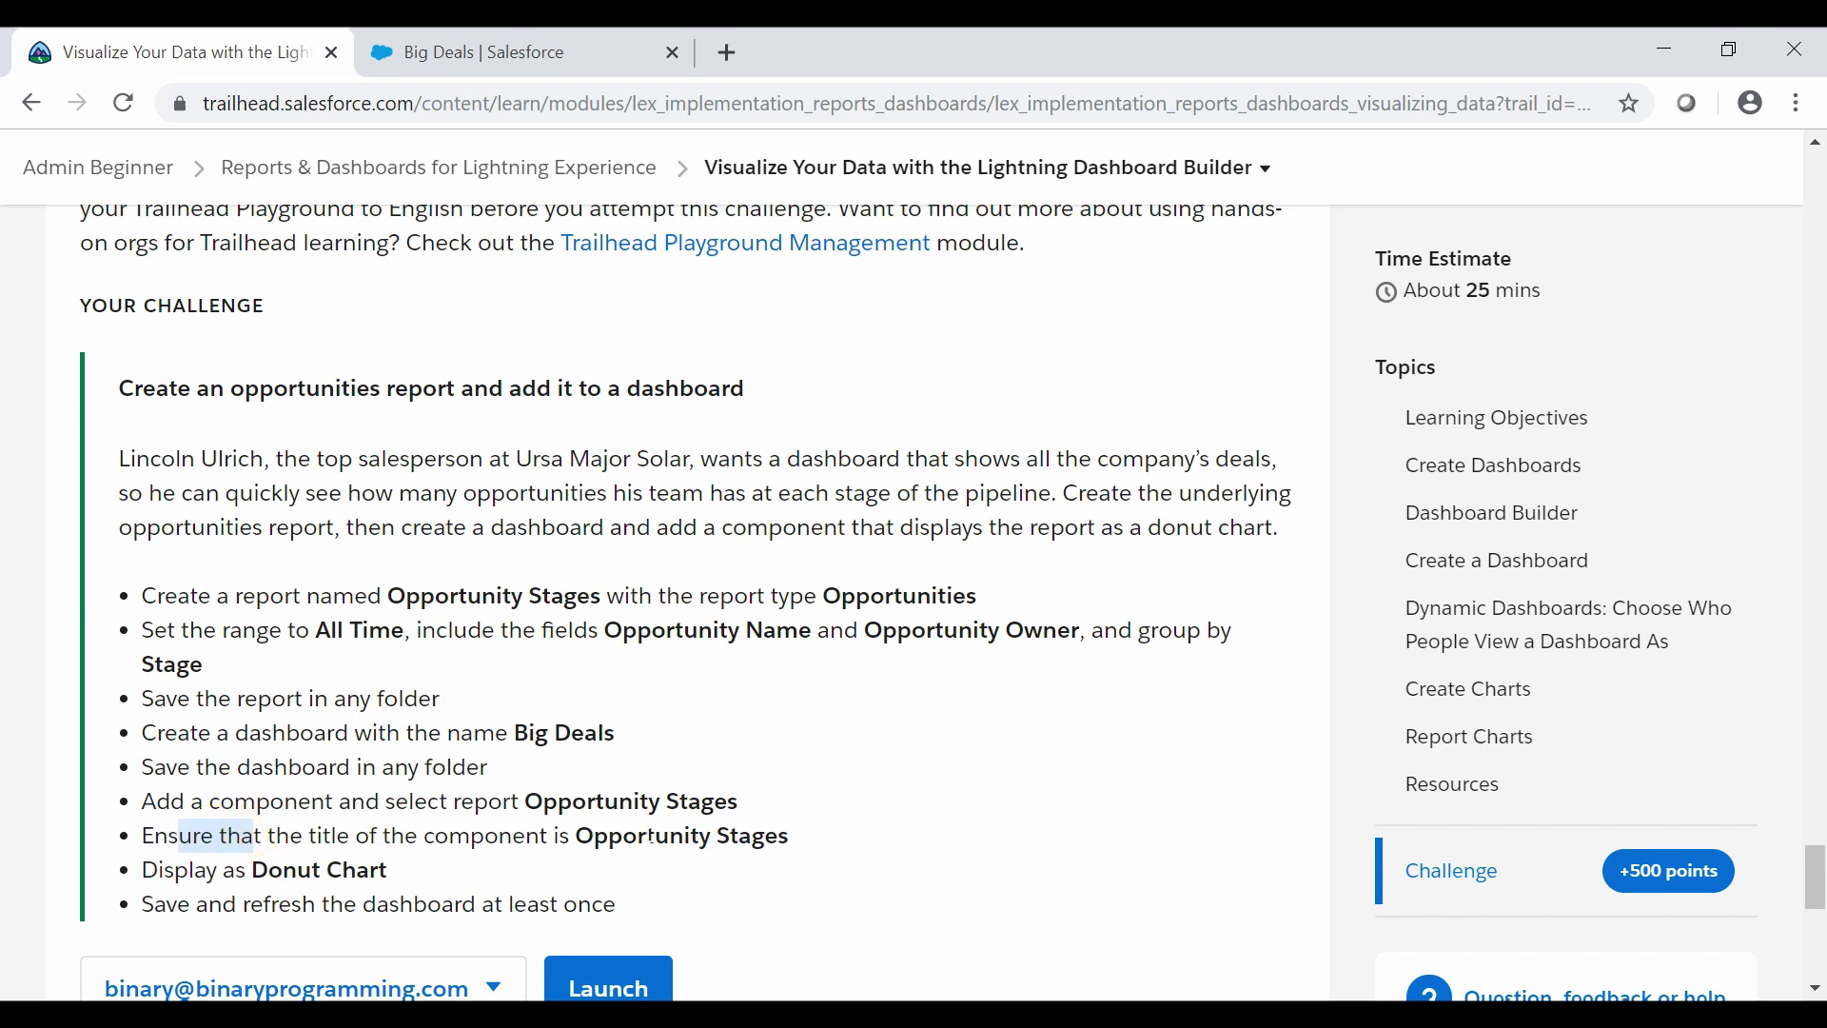
pyautogui.click(646, 831)
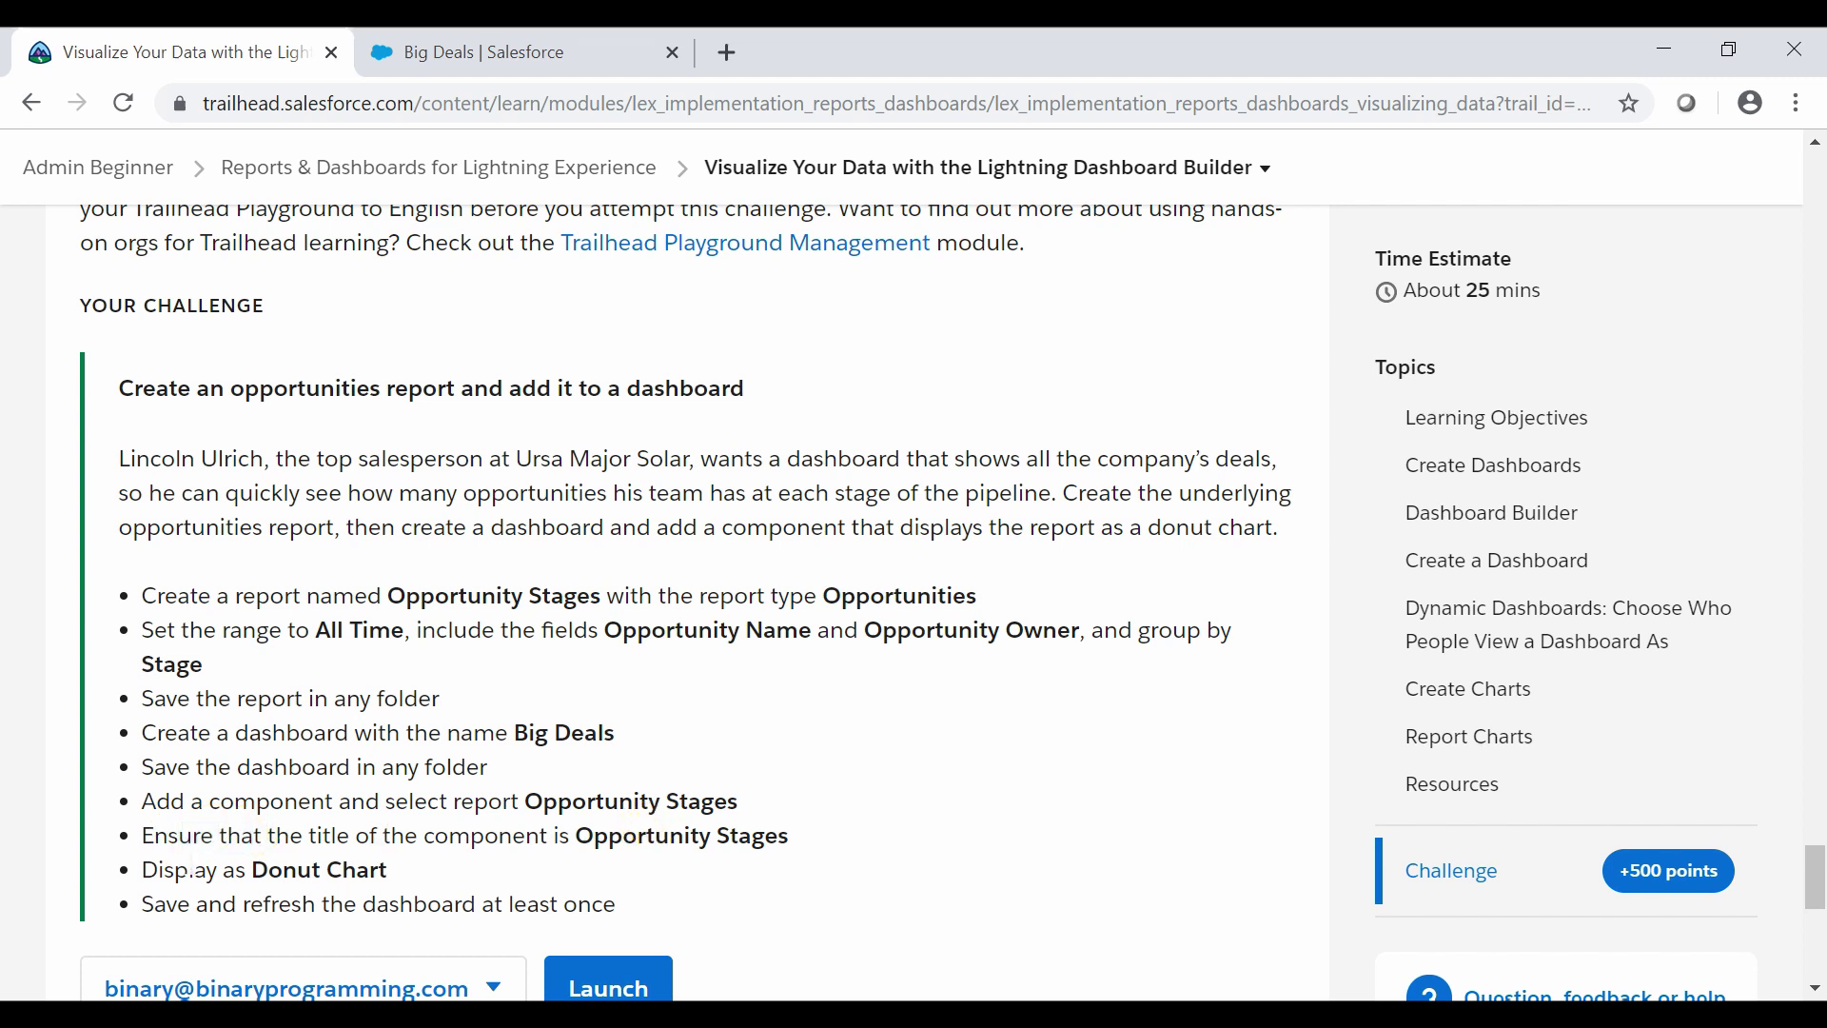
pyautogui.click(212, 861)
pyautogui.moveTo(211, 861); pyautogui.dragTo(391, 863)
# Set the component to a Donut display titled Opportunity Stages and add it to Big Deals
pyautogui.click(607, 38)
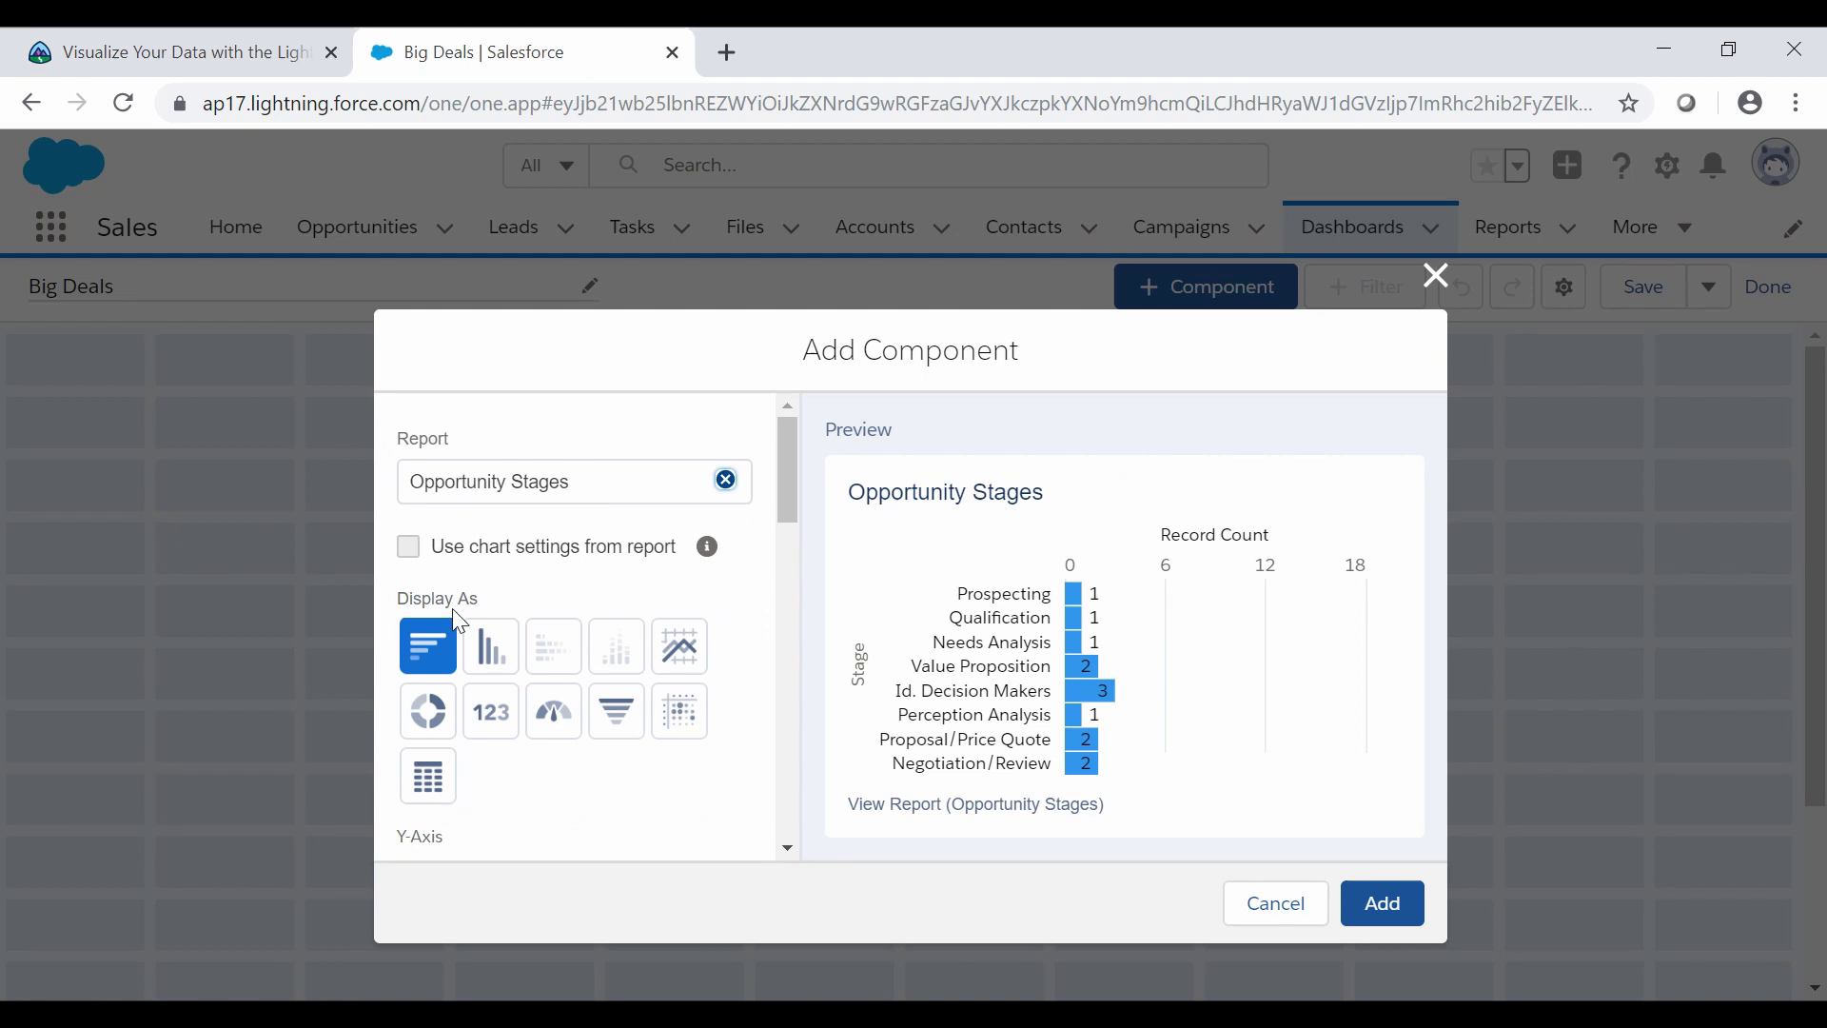
pyautogui.click(424, 714)
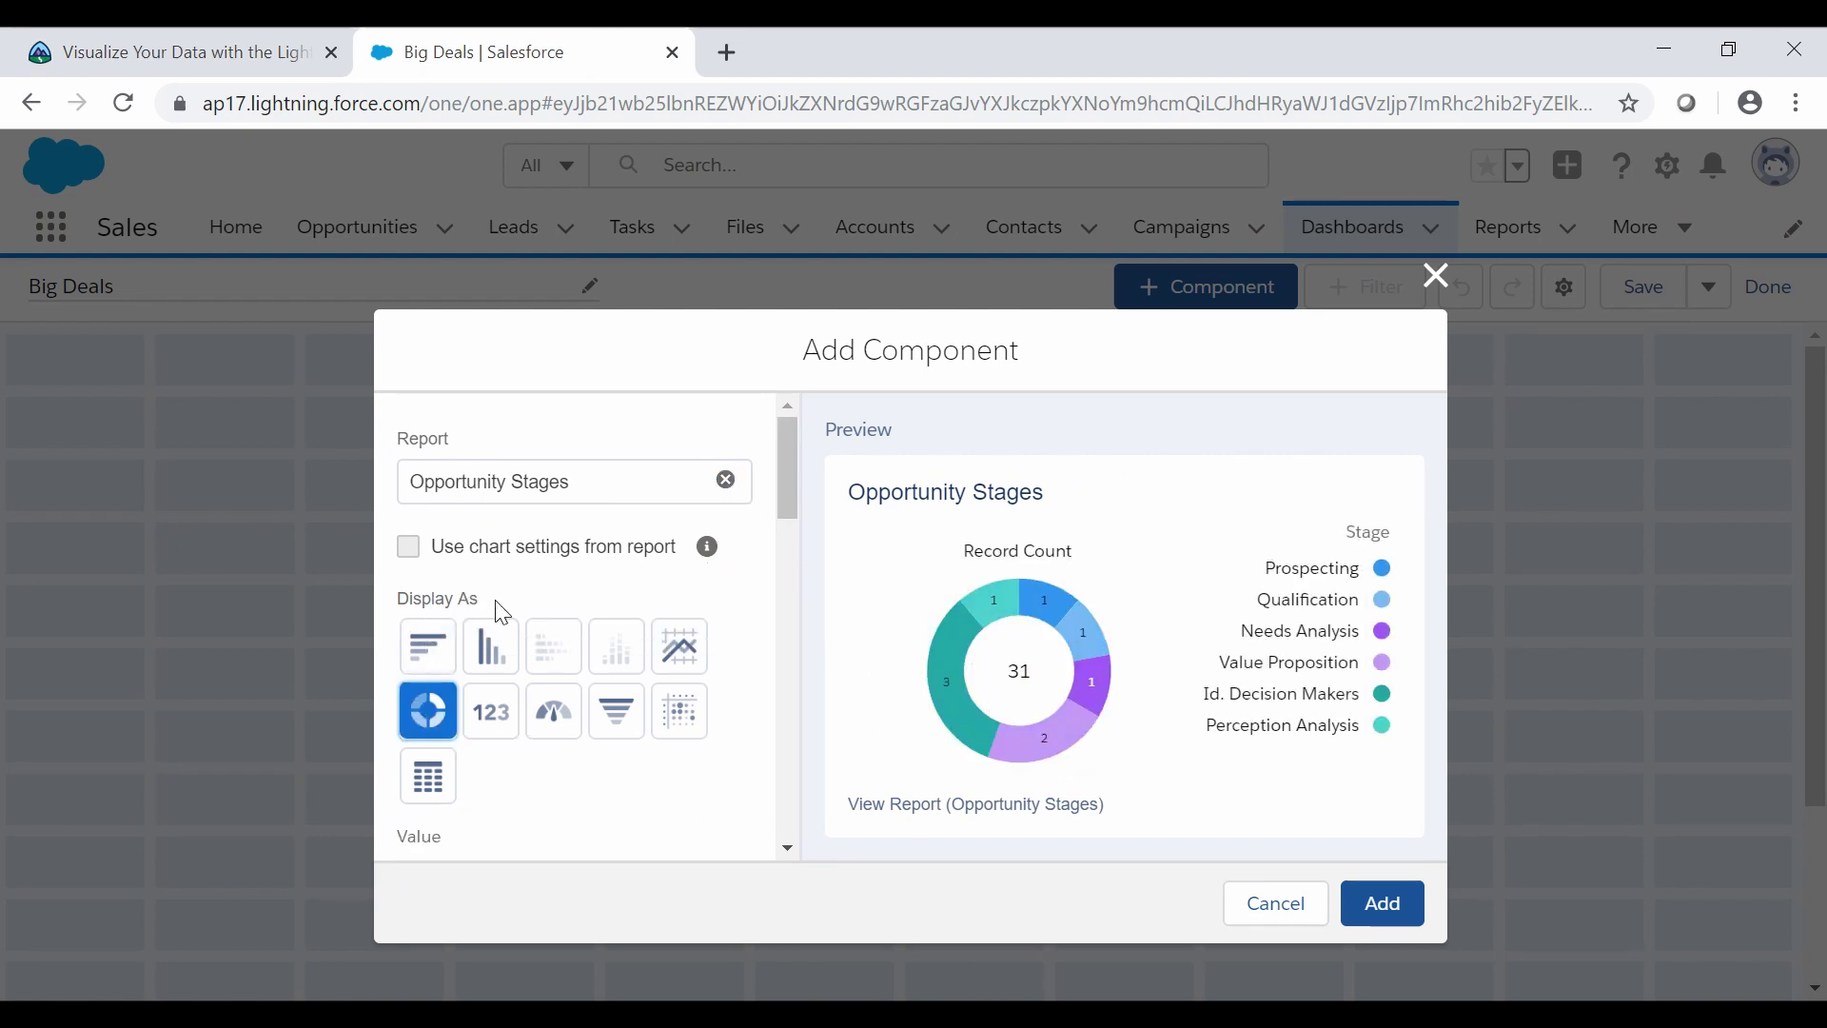
pyautogui.click(191, 53)
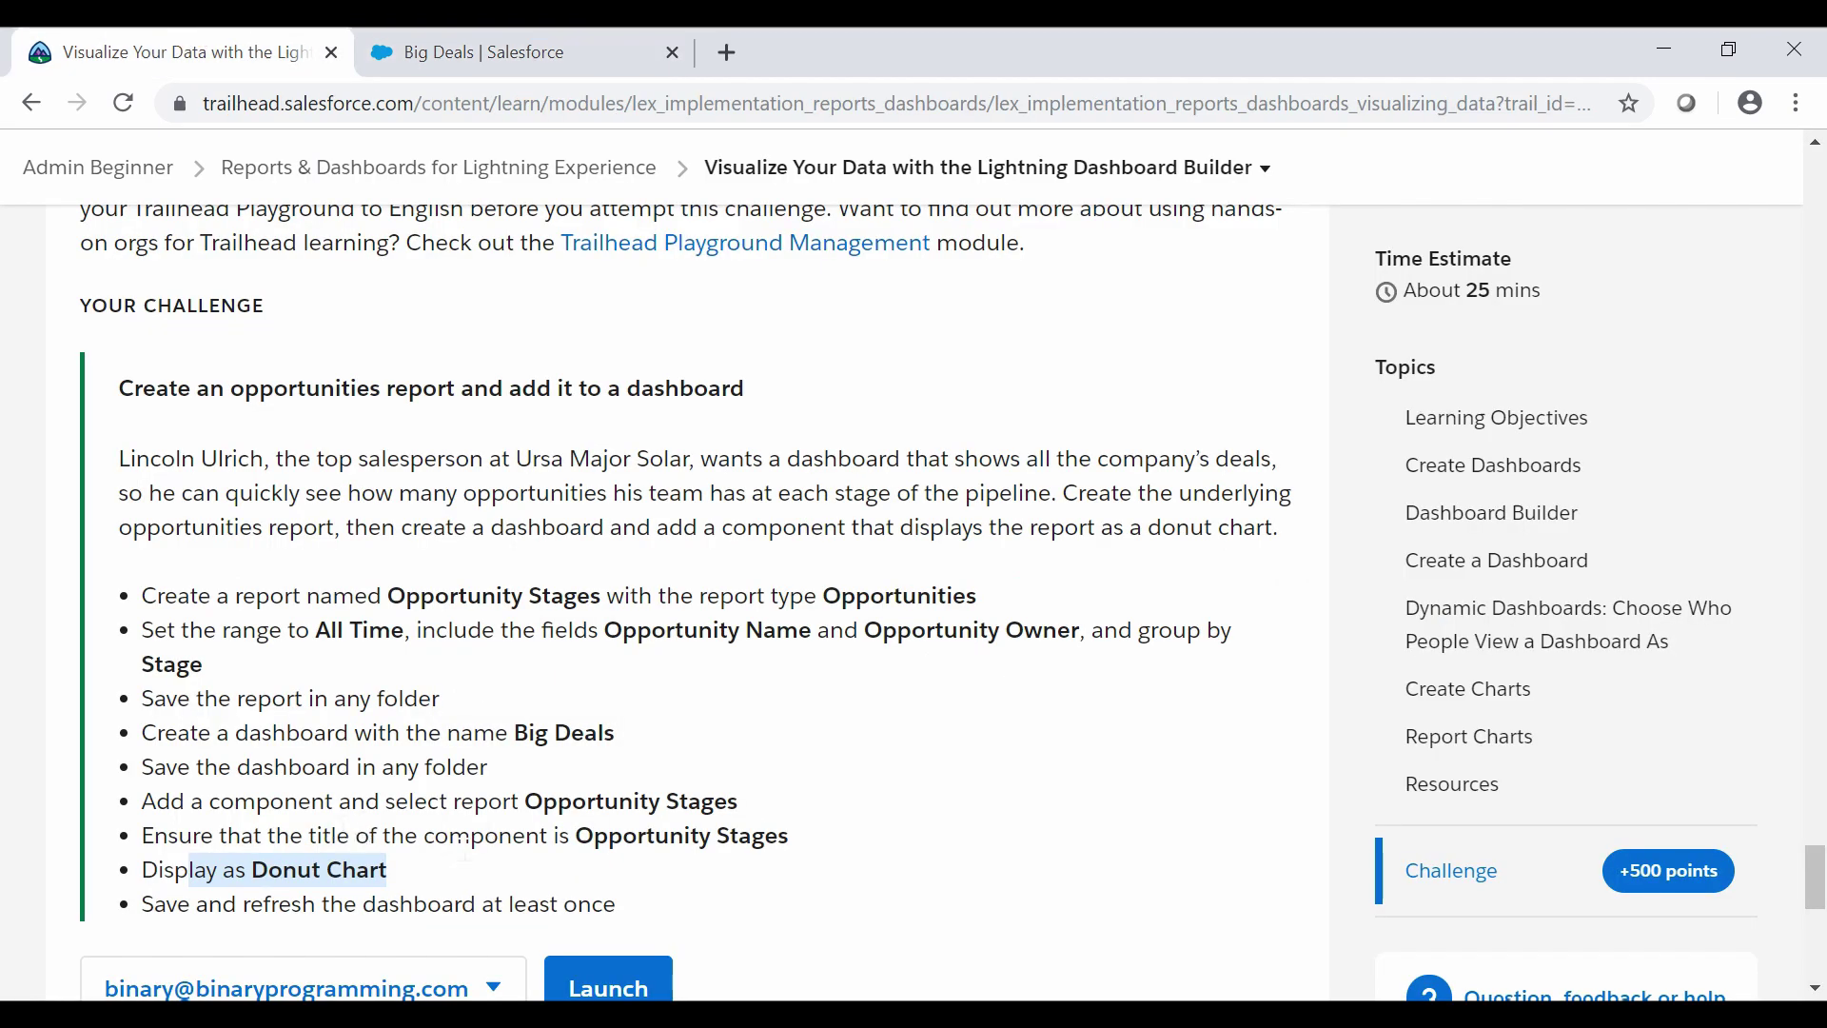
pyautogui.click(527, 36)
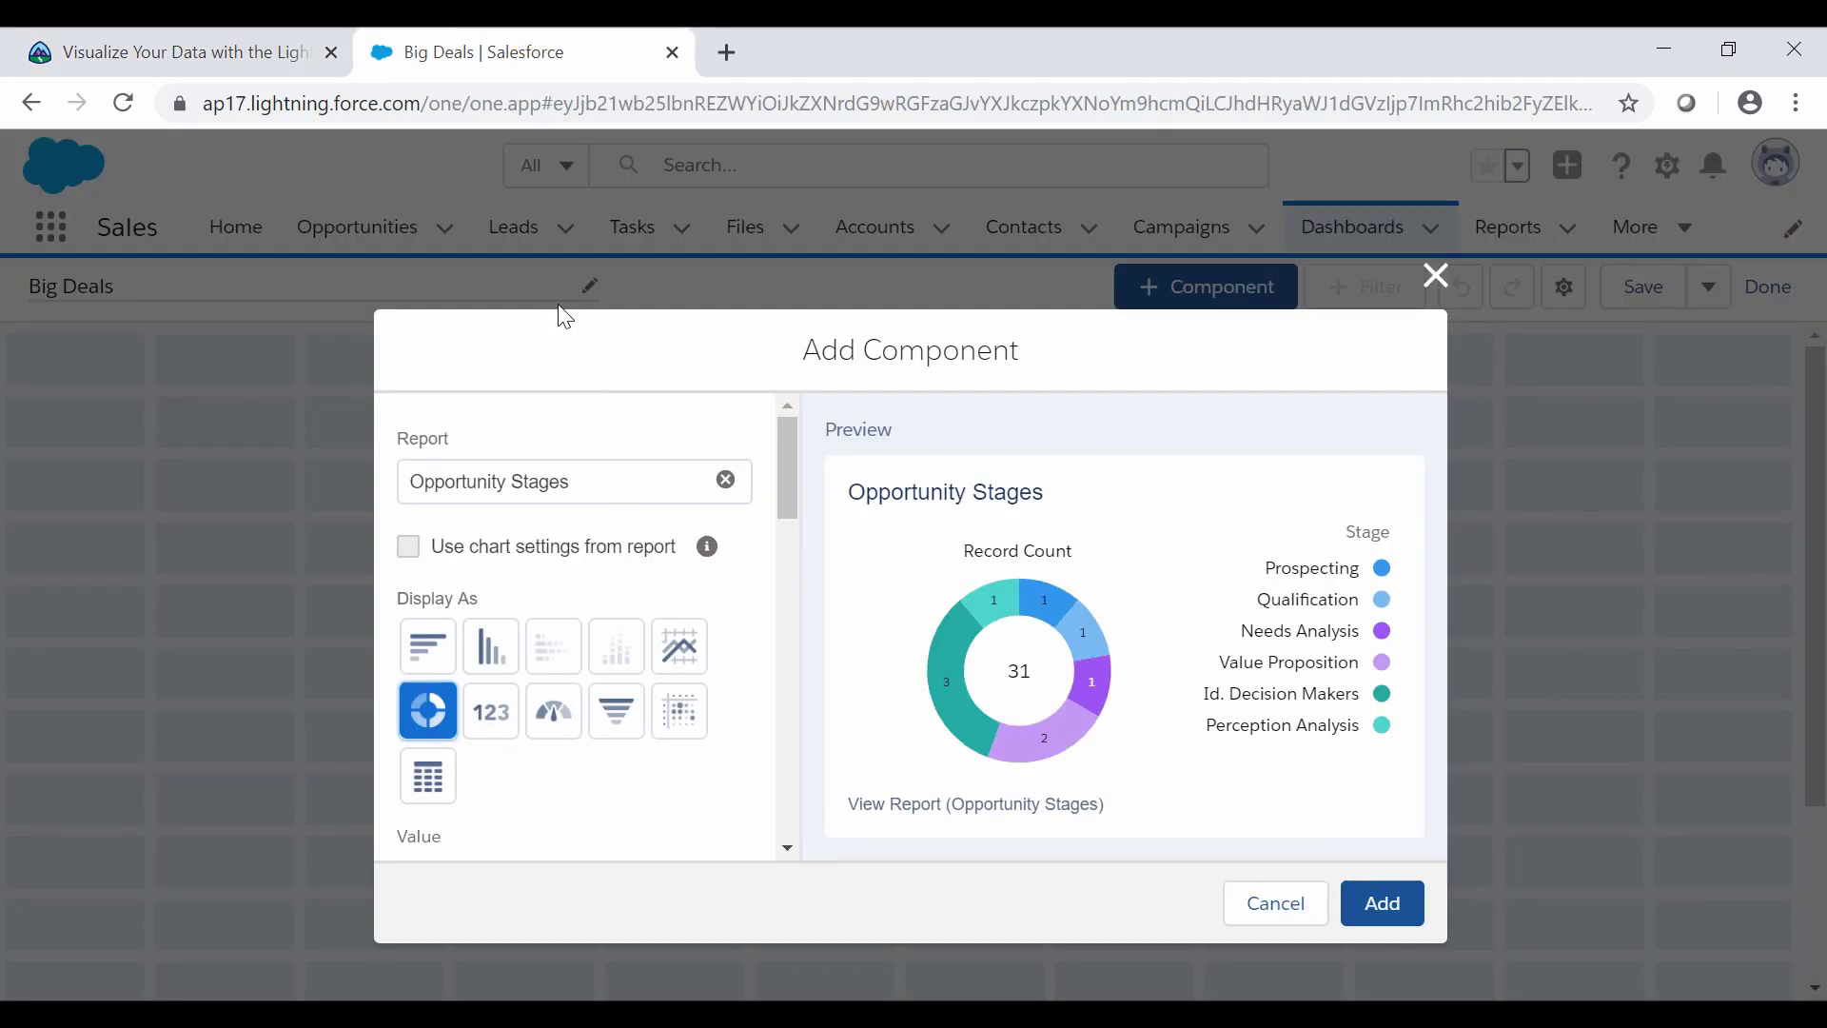
pyautogui.moveTo(786, 485); pyautogui.dragTo(773, 748)
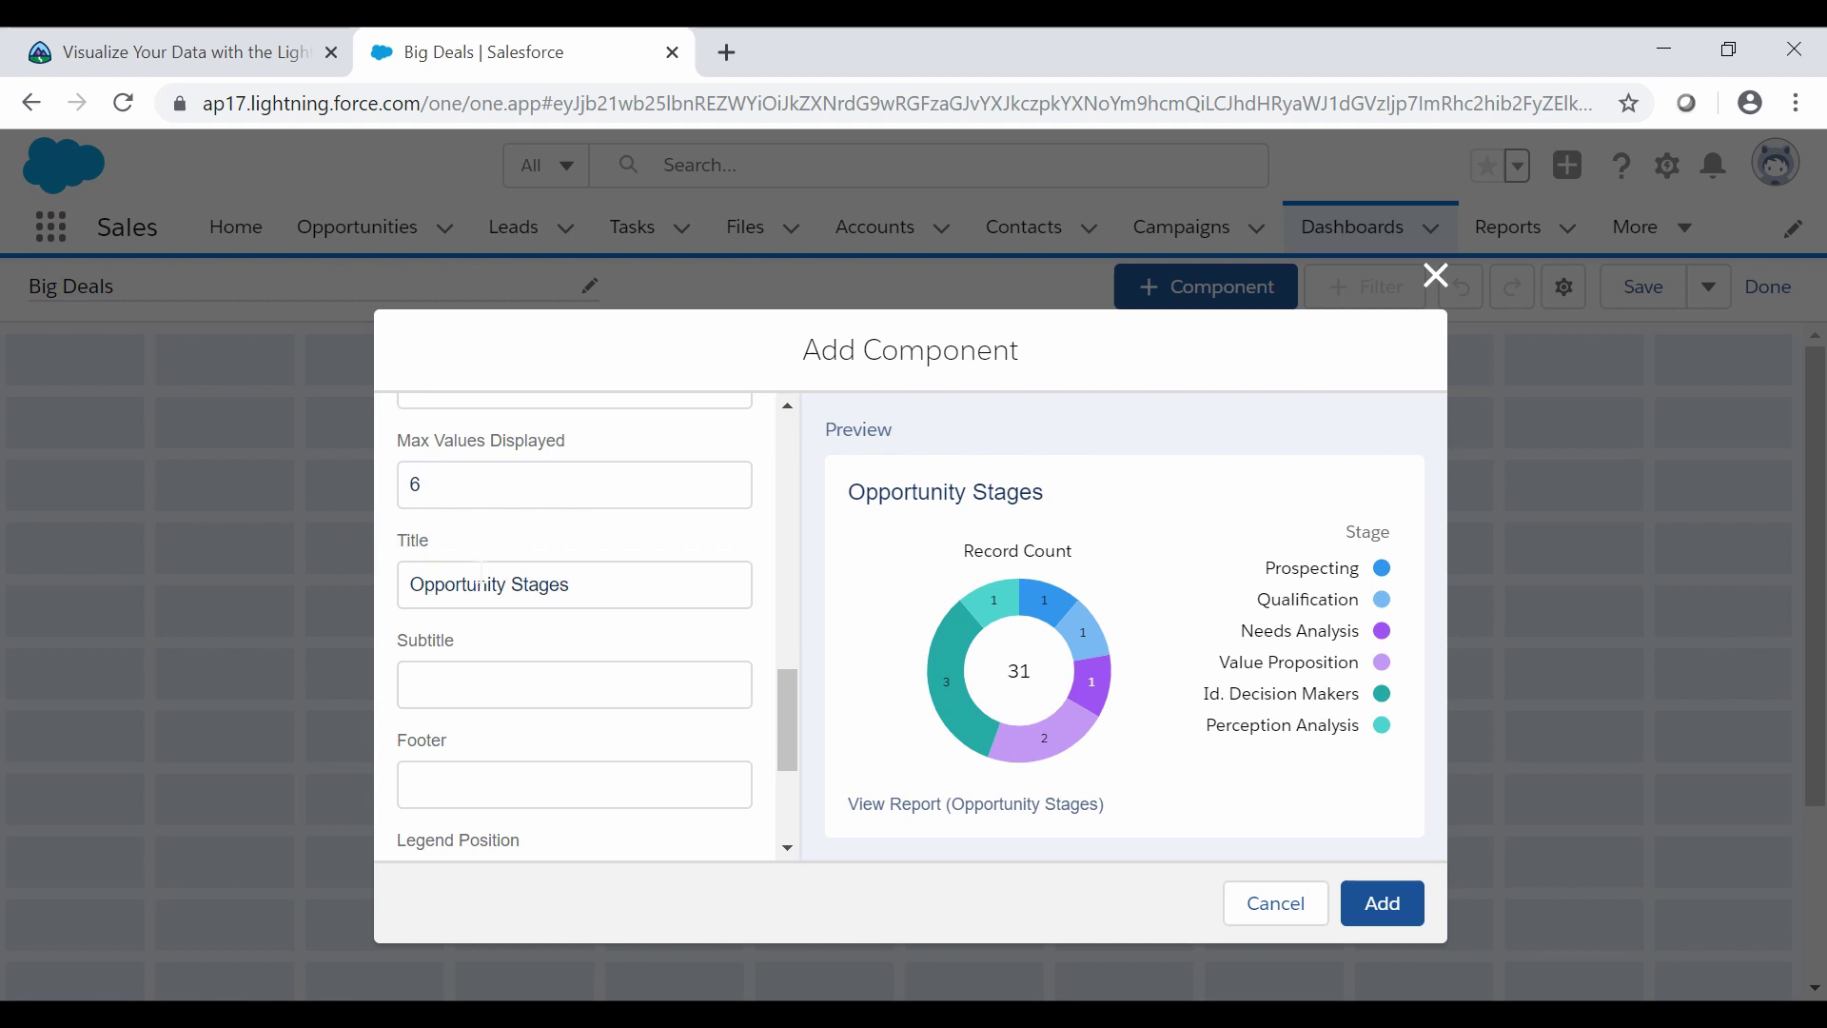
pyautogui.click(232, 49)
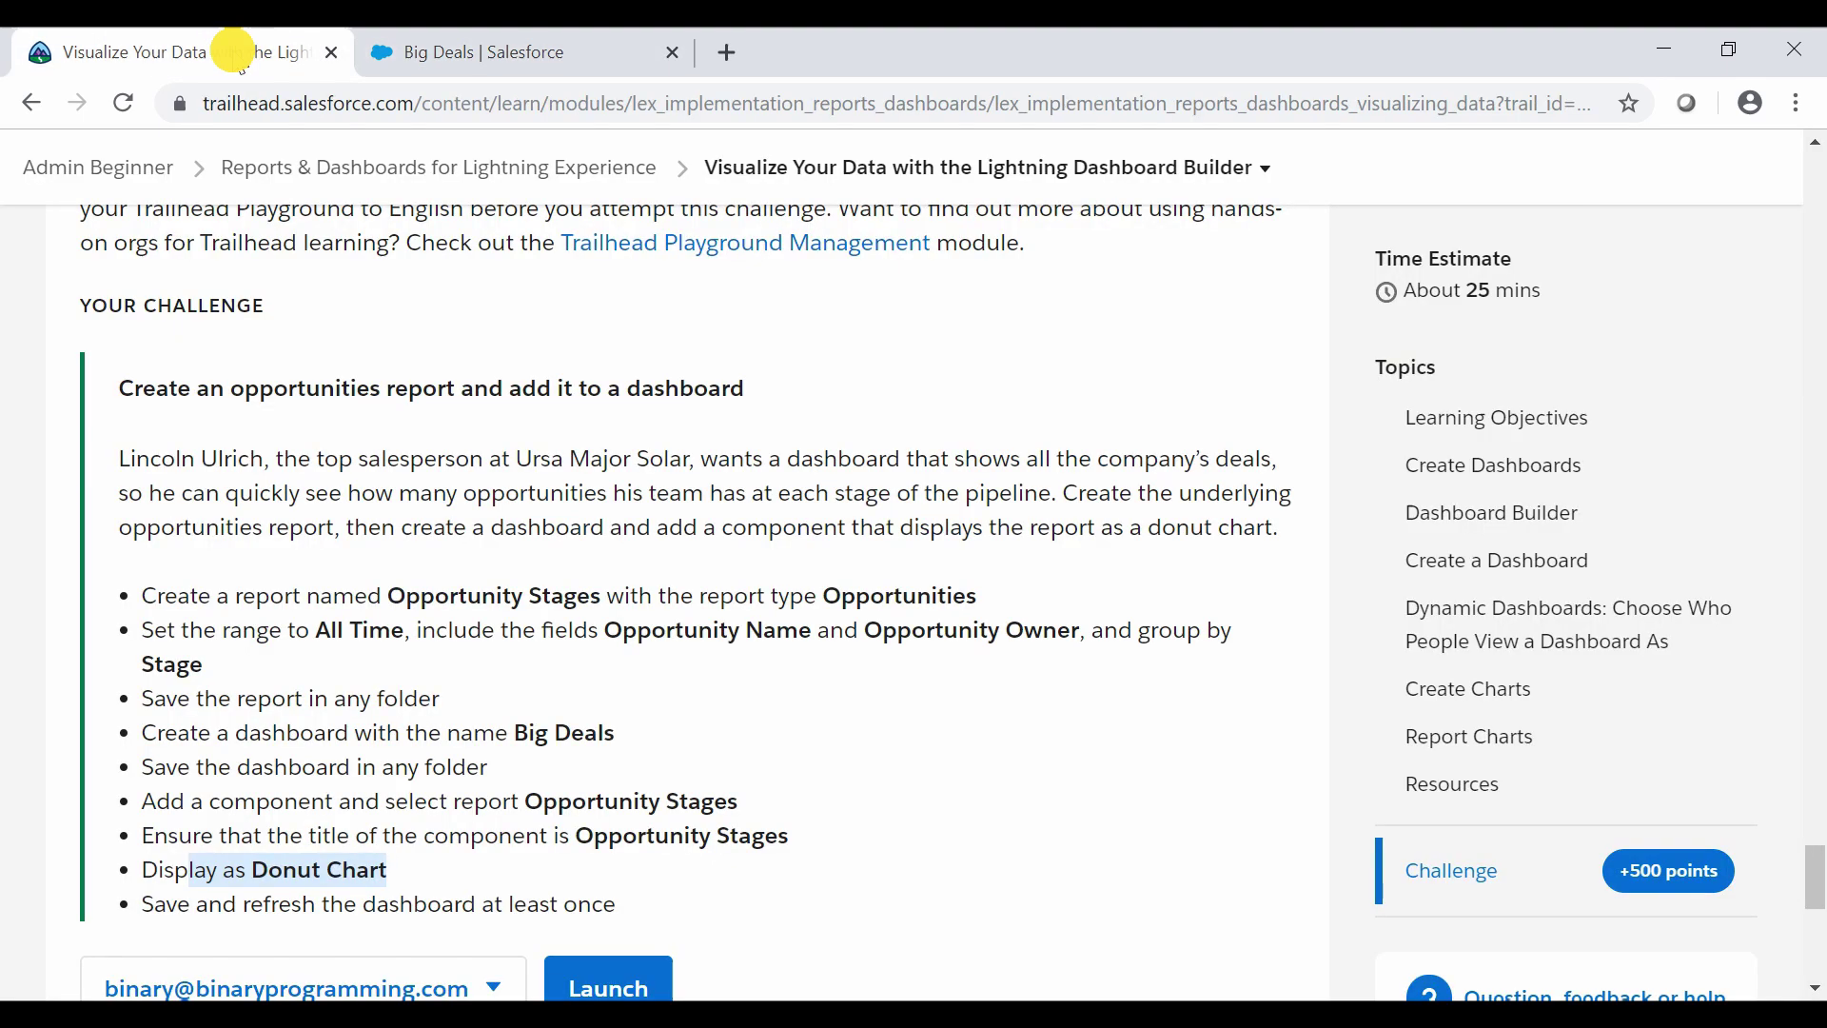
pyautogui.click(760, 811)
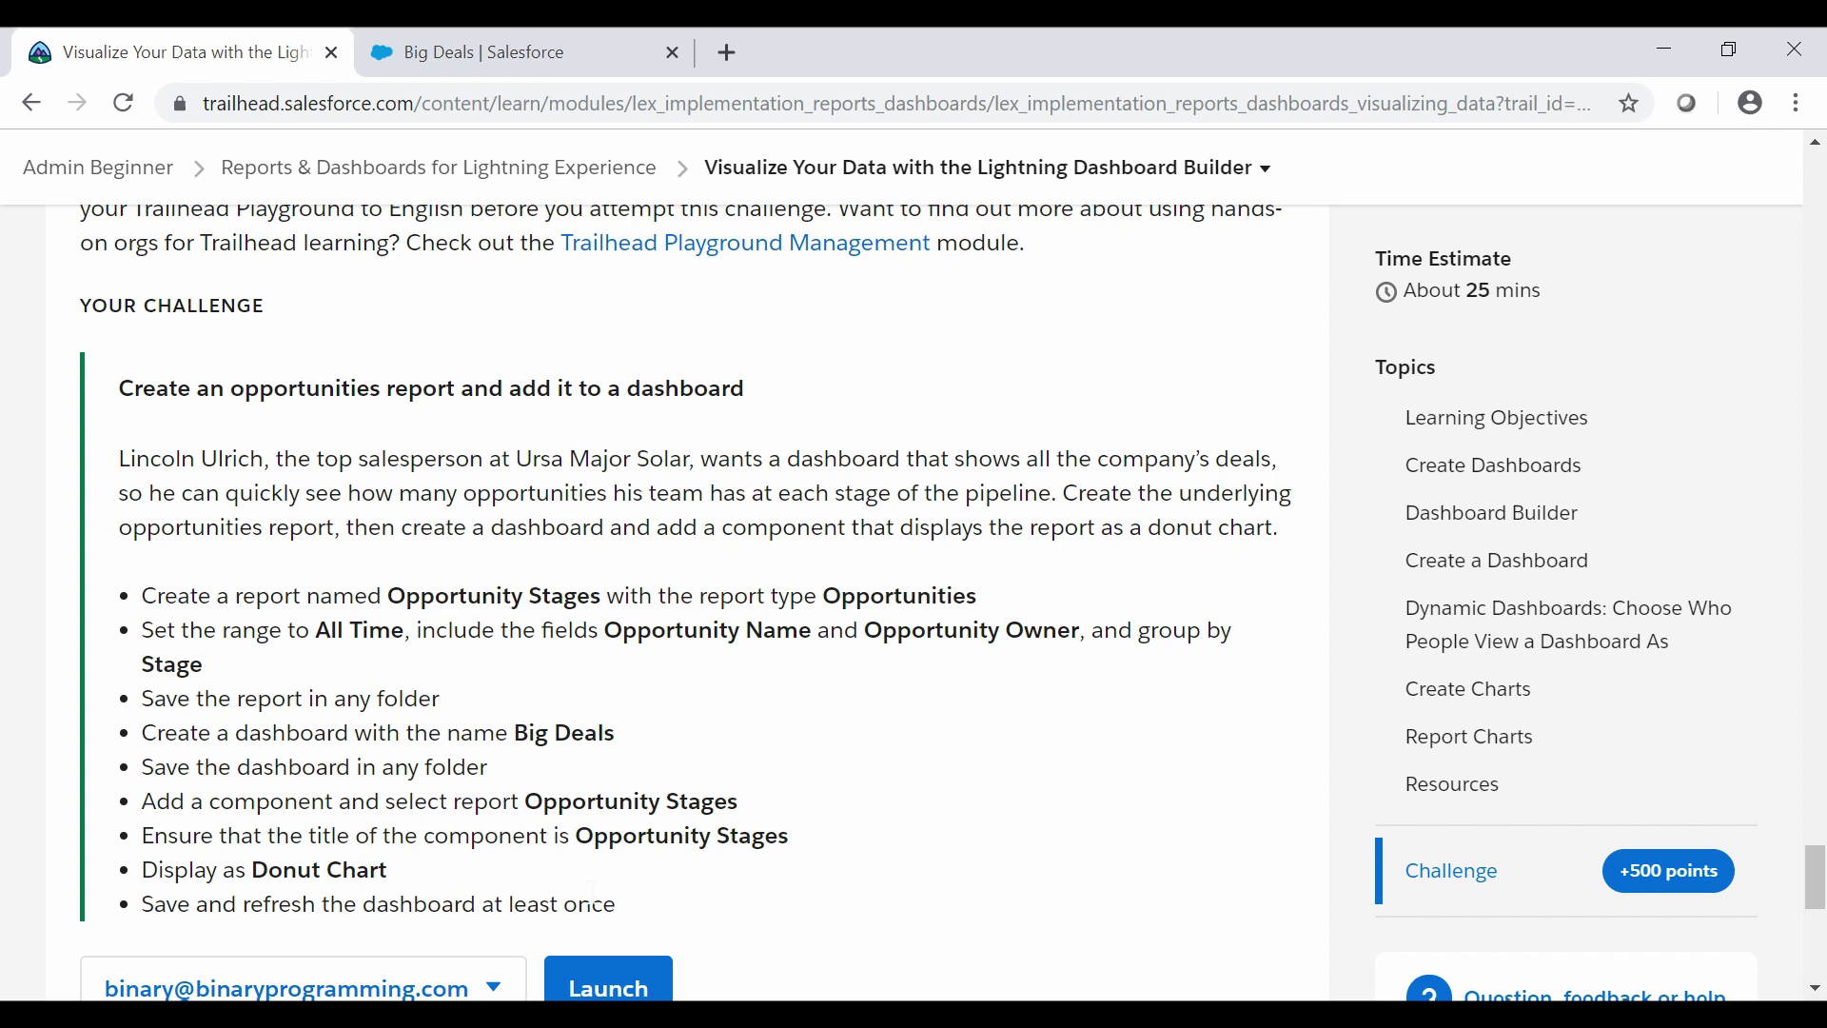
pyautogui.click(581, 45)
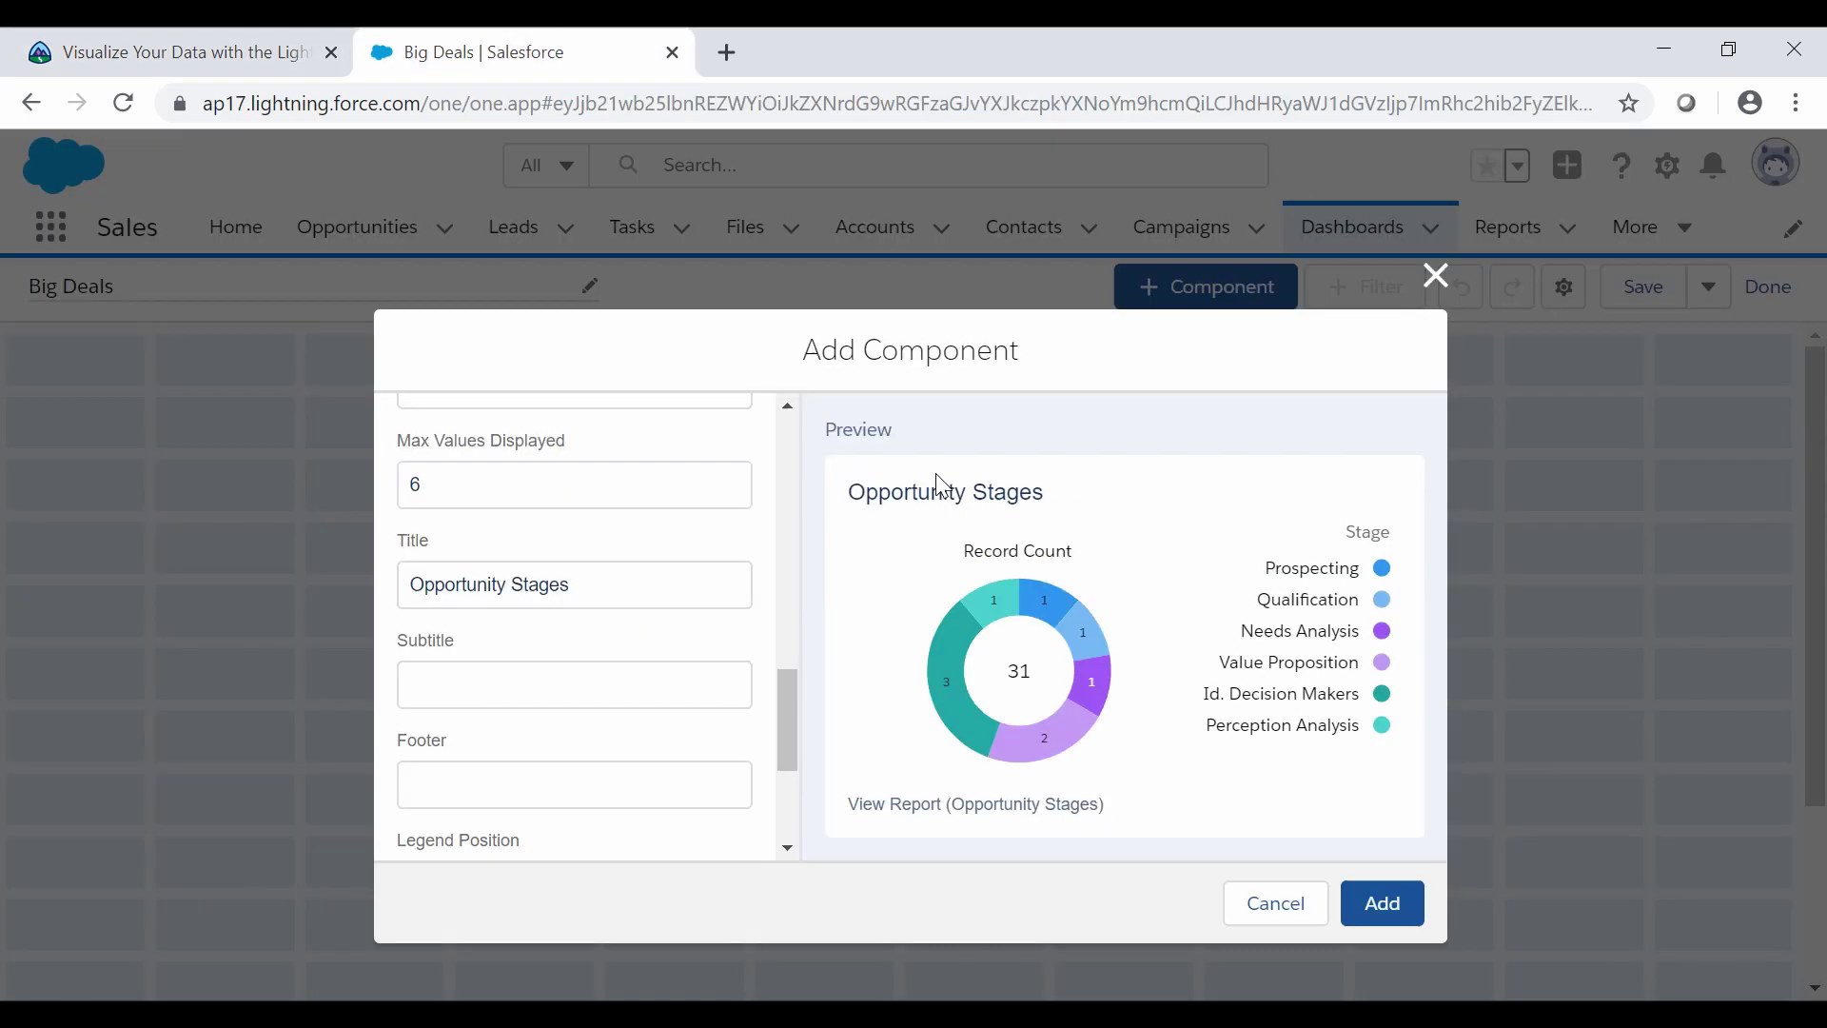
pyautogui.click(1405, 921)
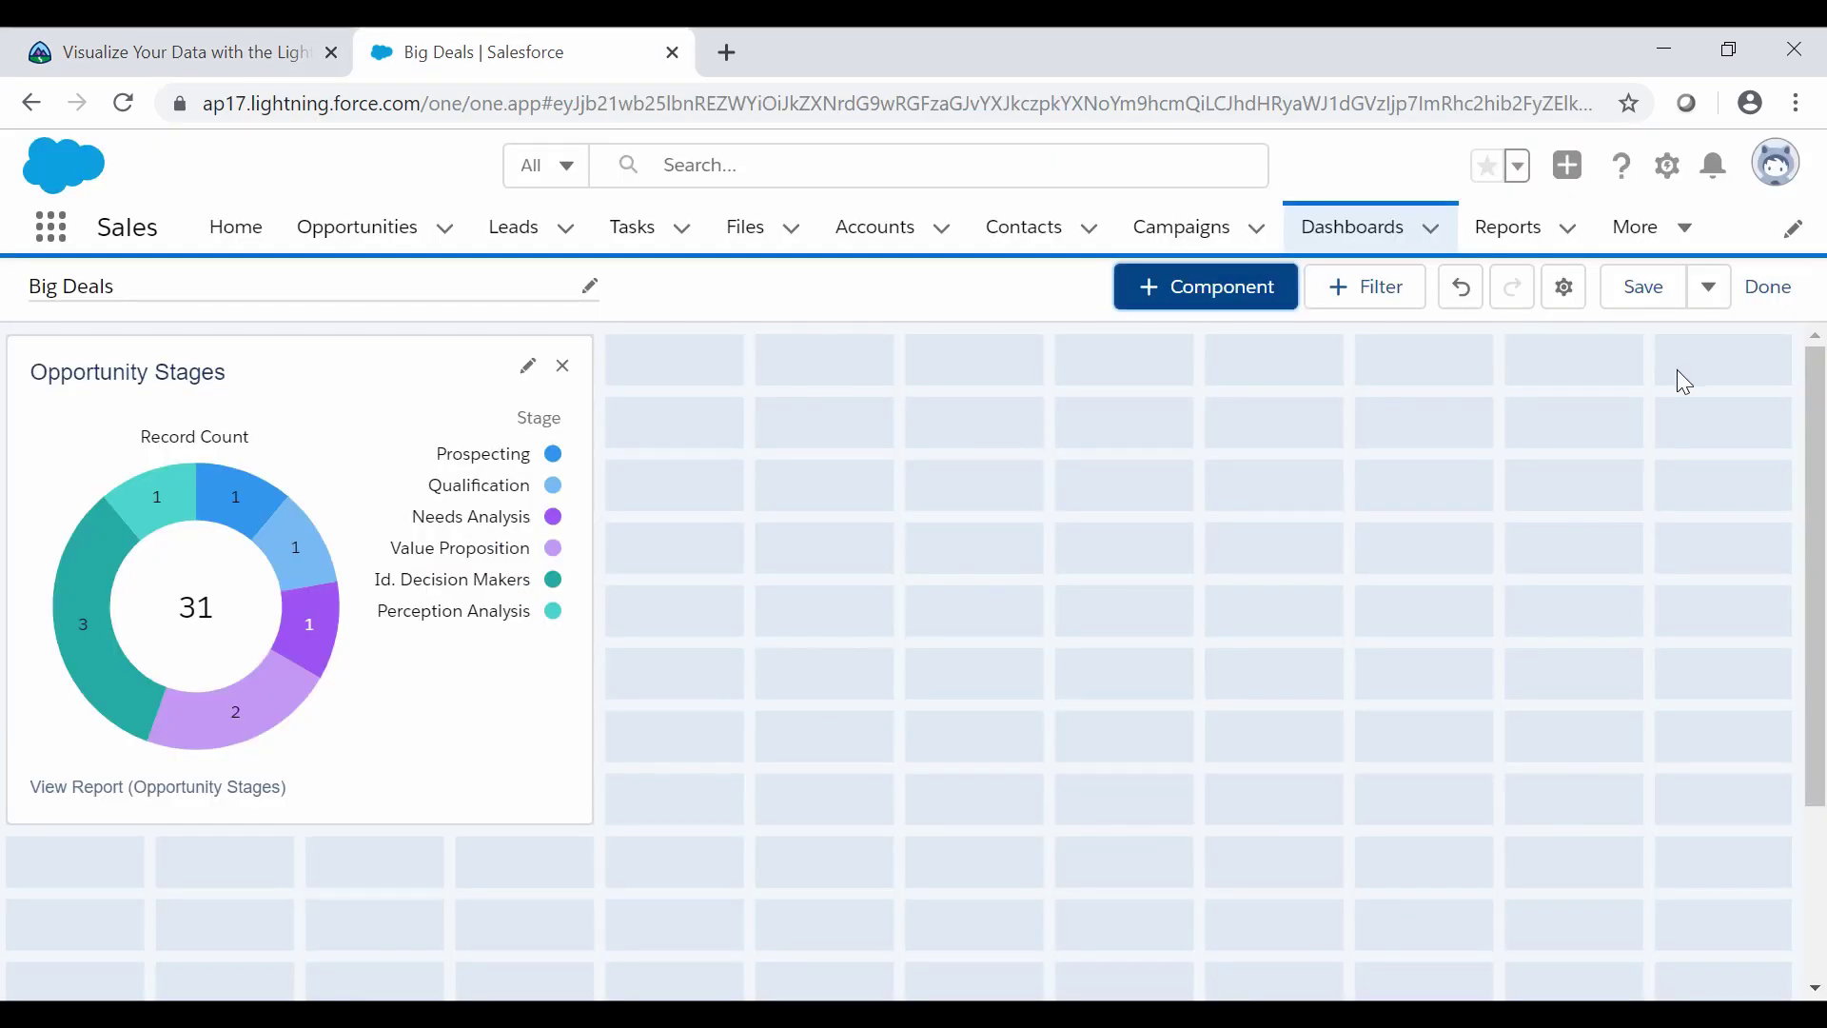
# Save the Big Deals dashboard, dismissing the extra save options unused
pyautogui.click(1673, 289)
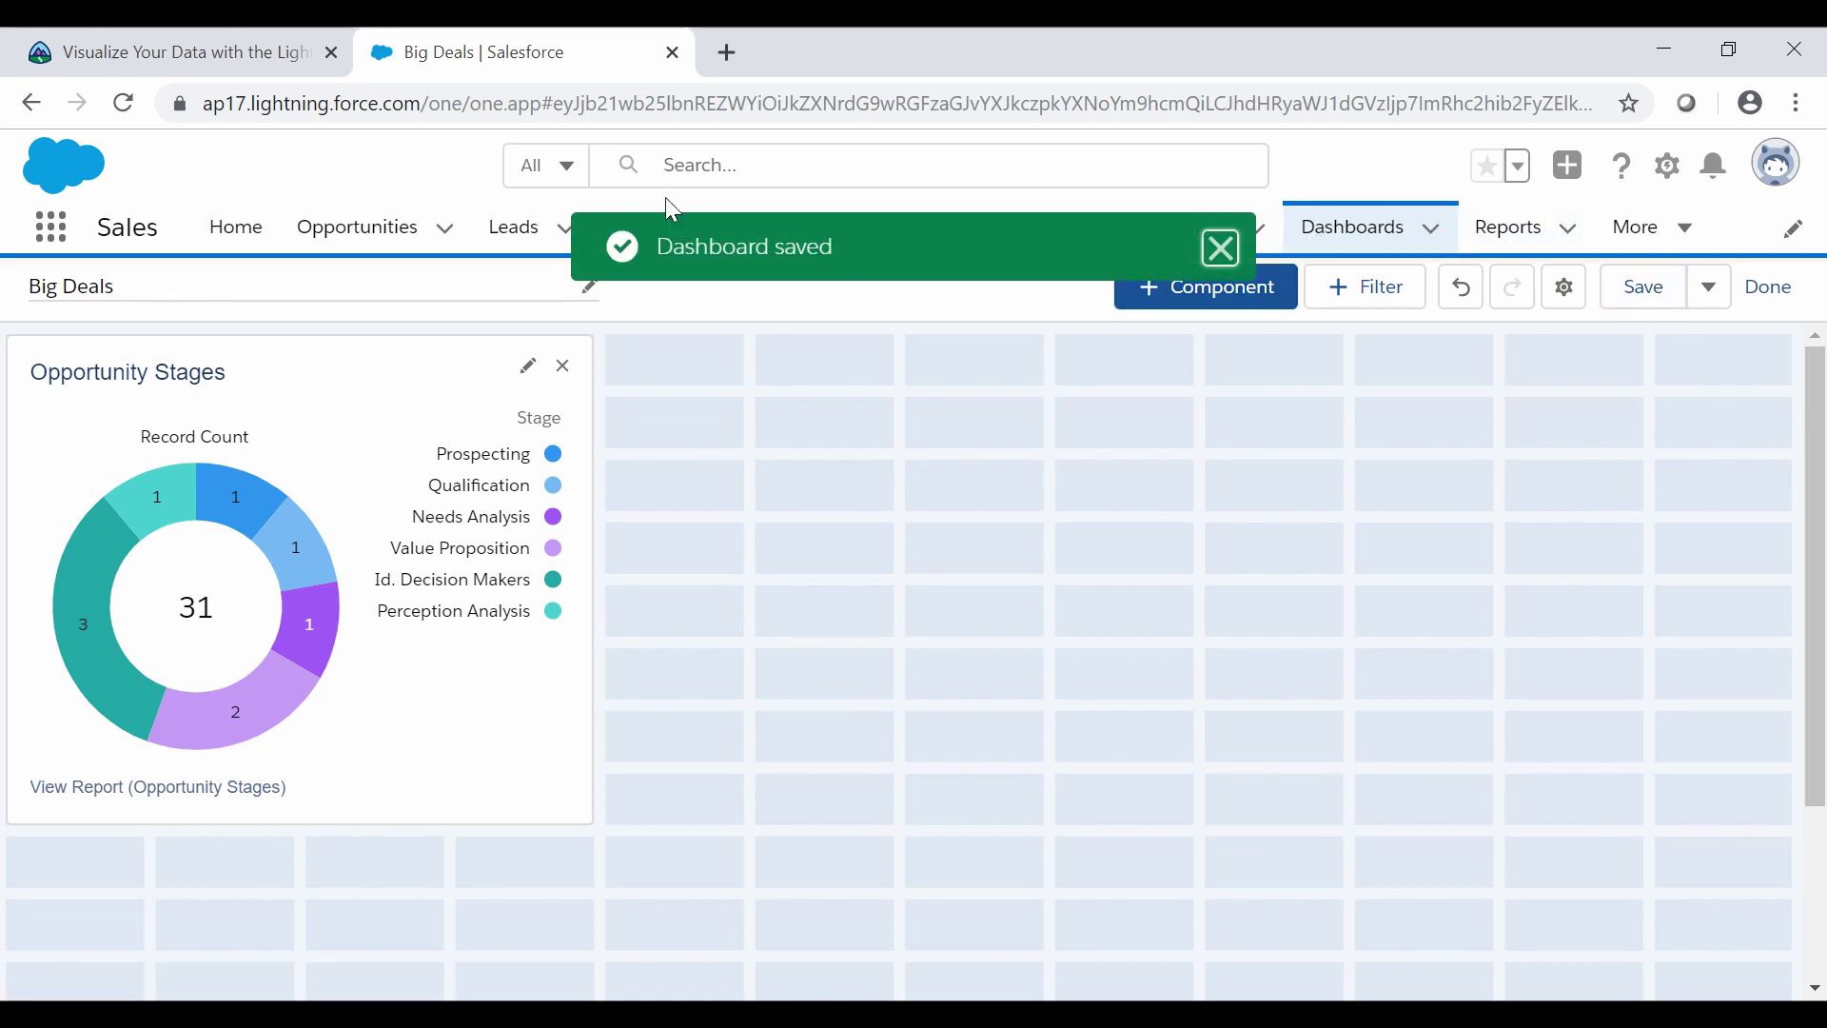
pyautogui.click(1724, 291)
pyautogui.click(1440, 349)
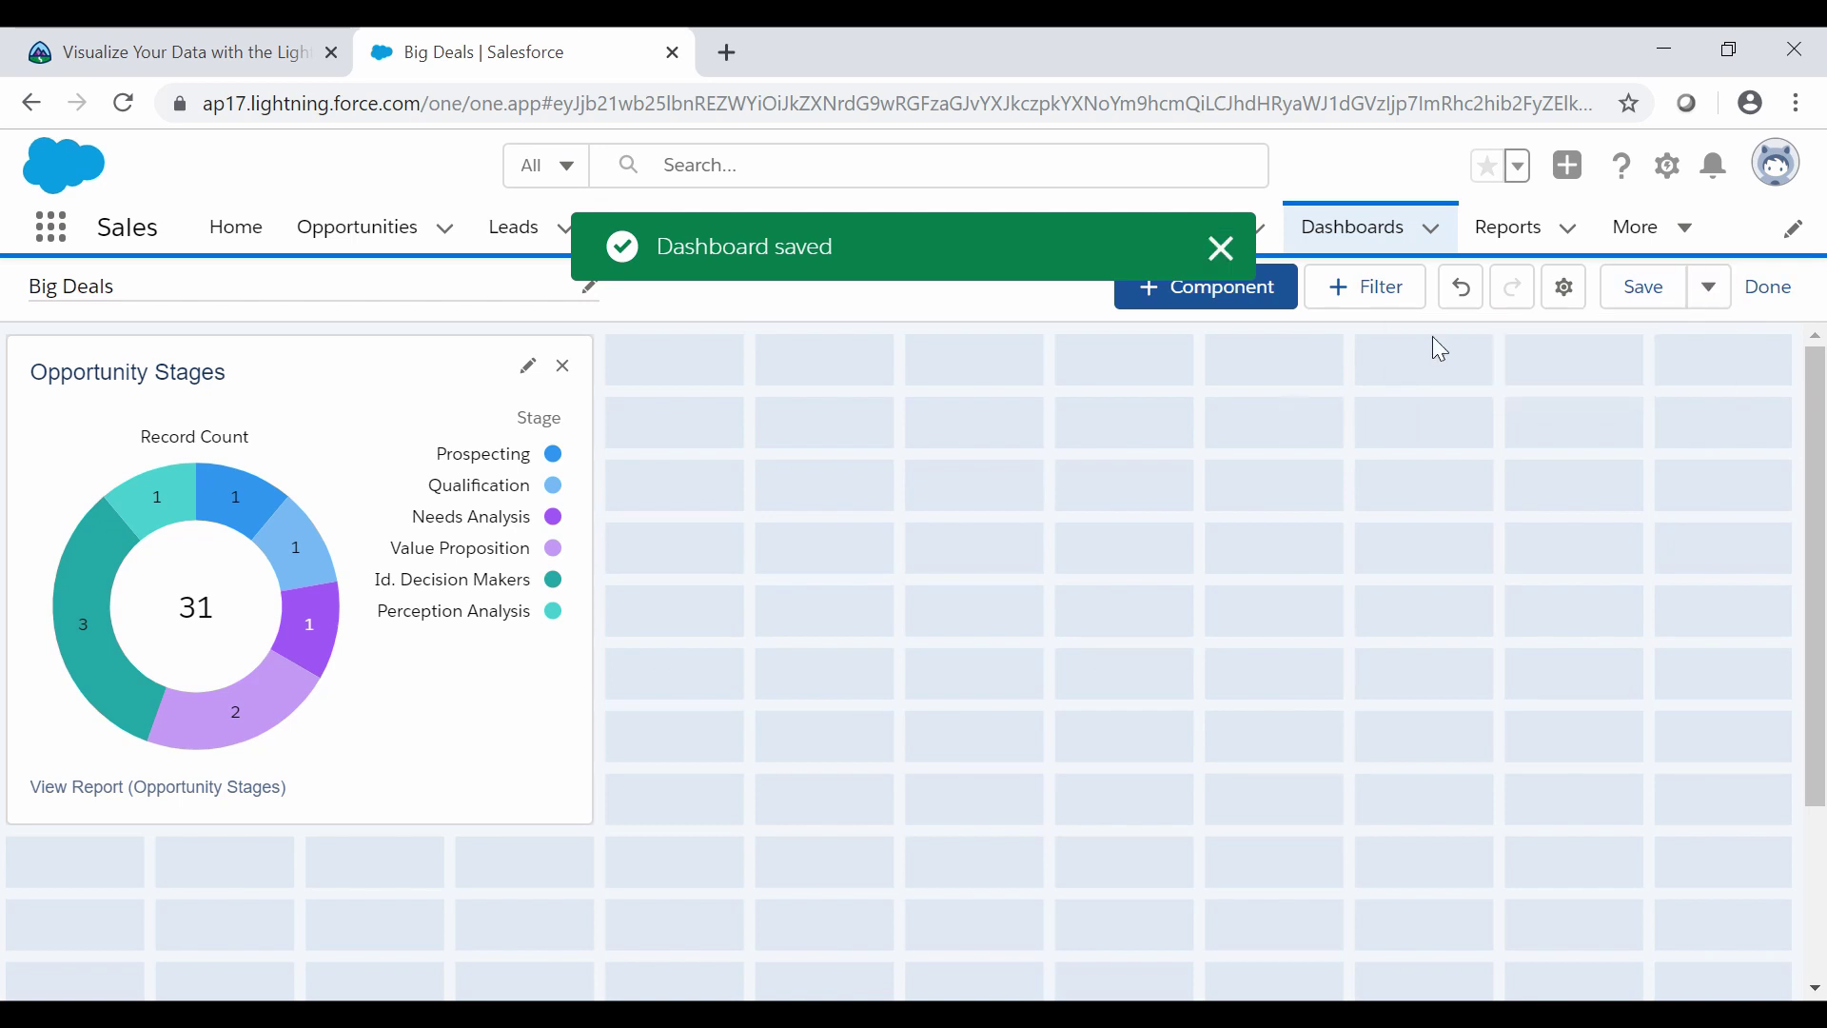
# Finish editing Big Deals, refresh its data, and go back to the Trailhead challenge
pyautogui.click(1764, 288)
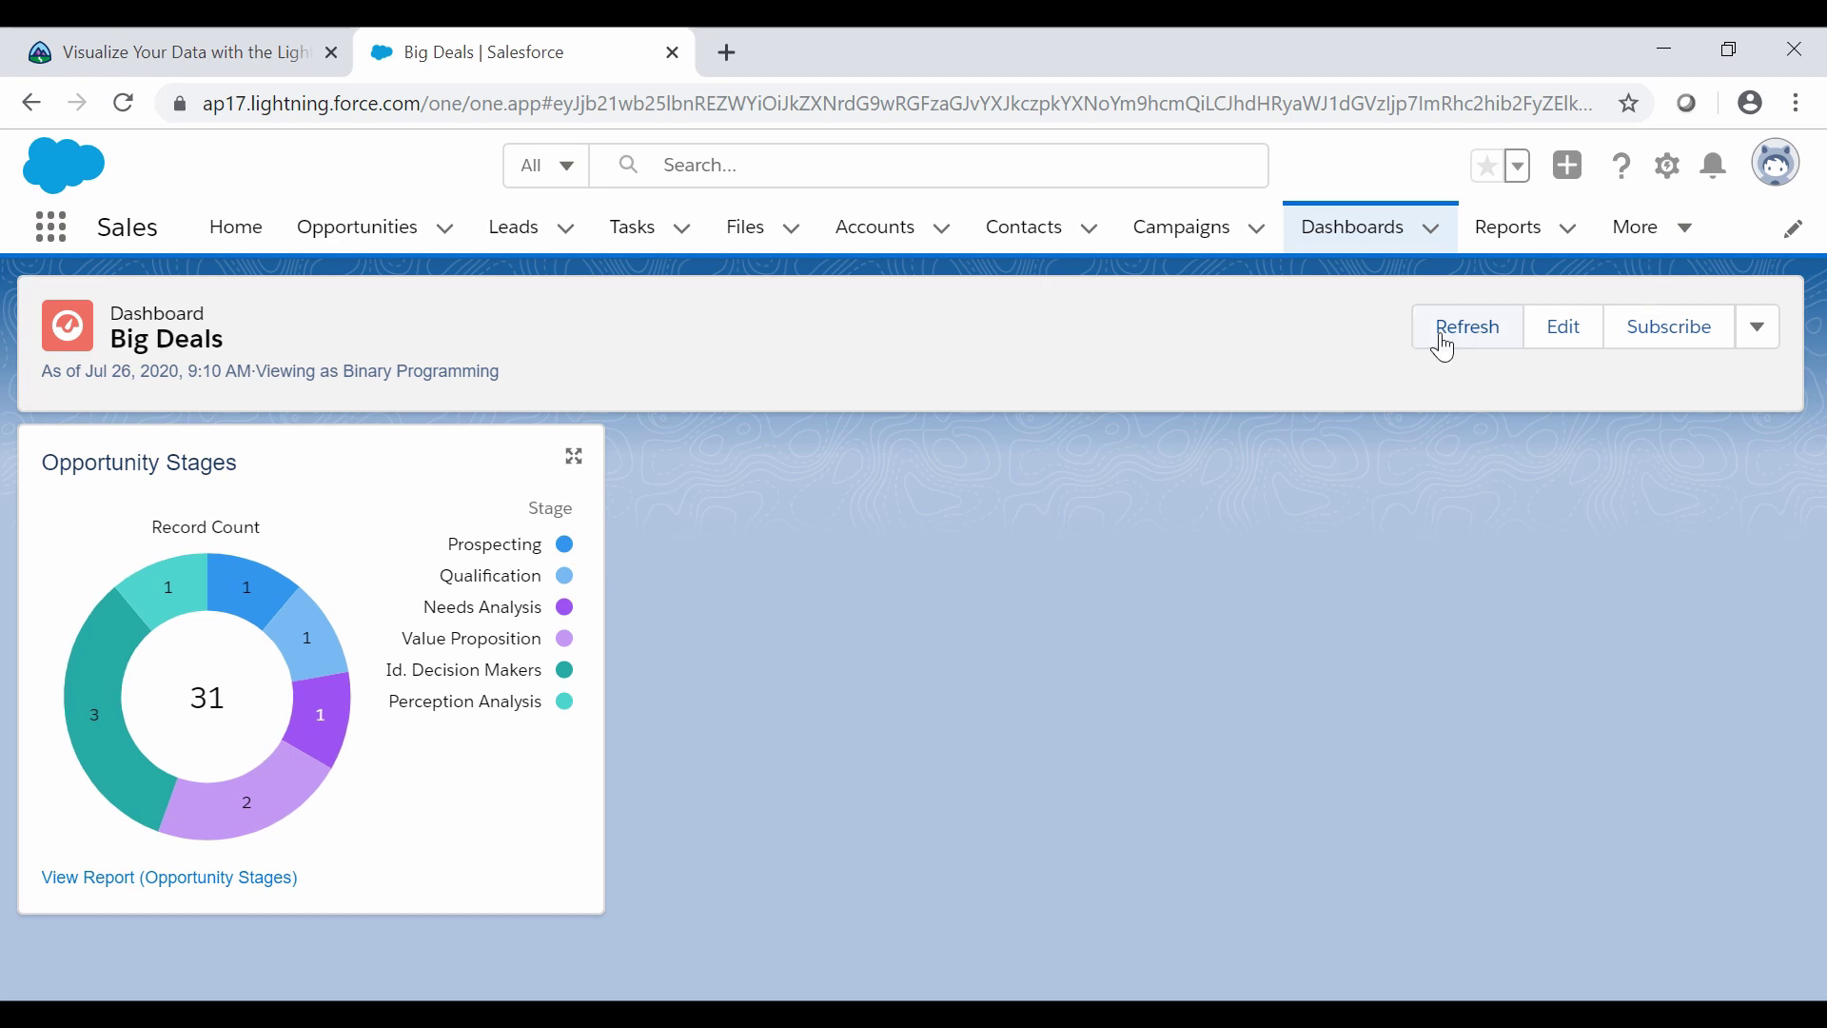
pyautogui.click(1444, 346)
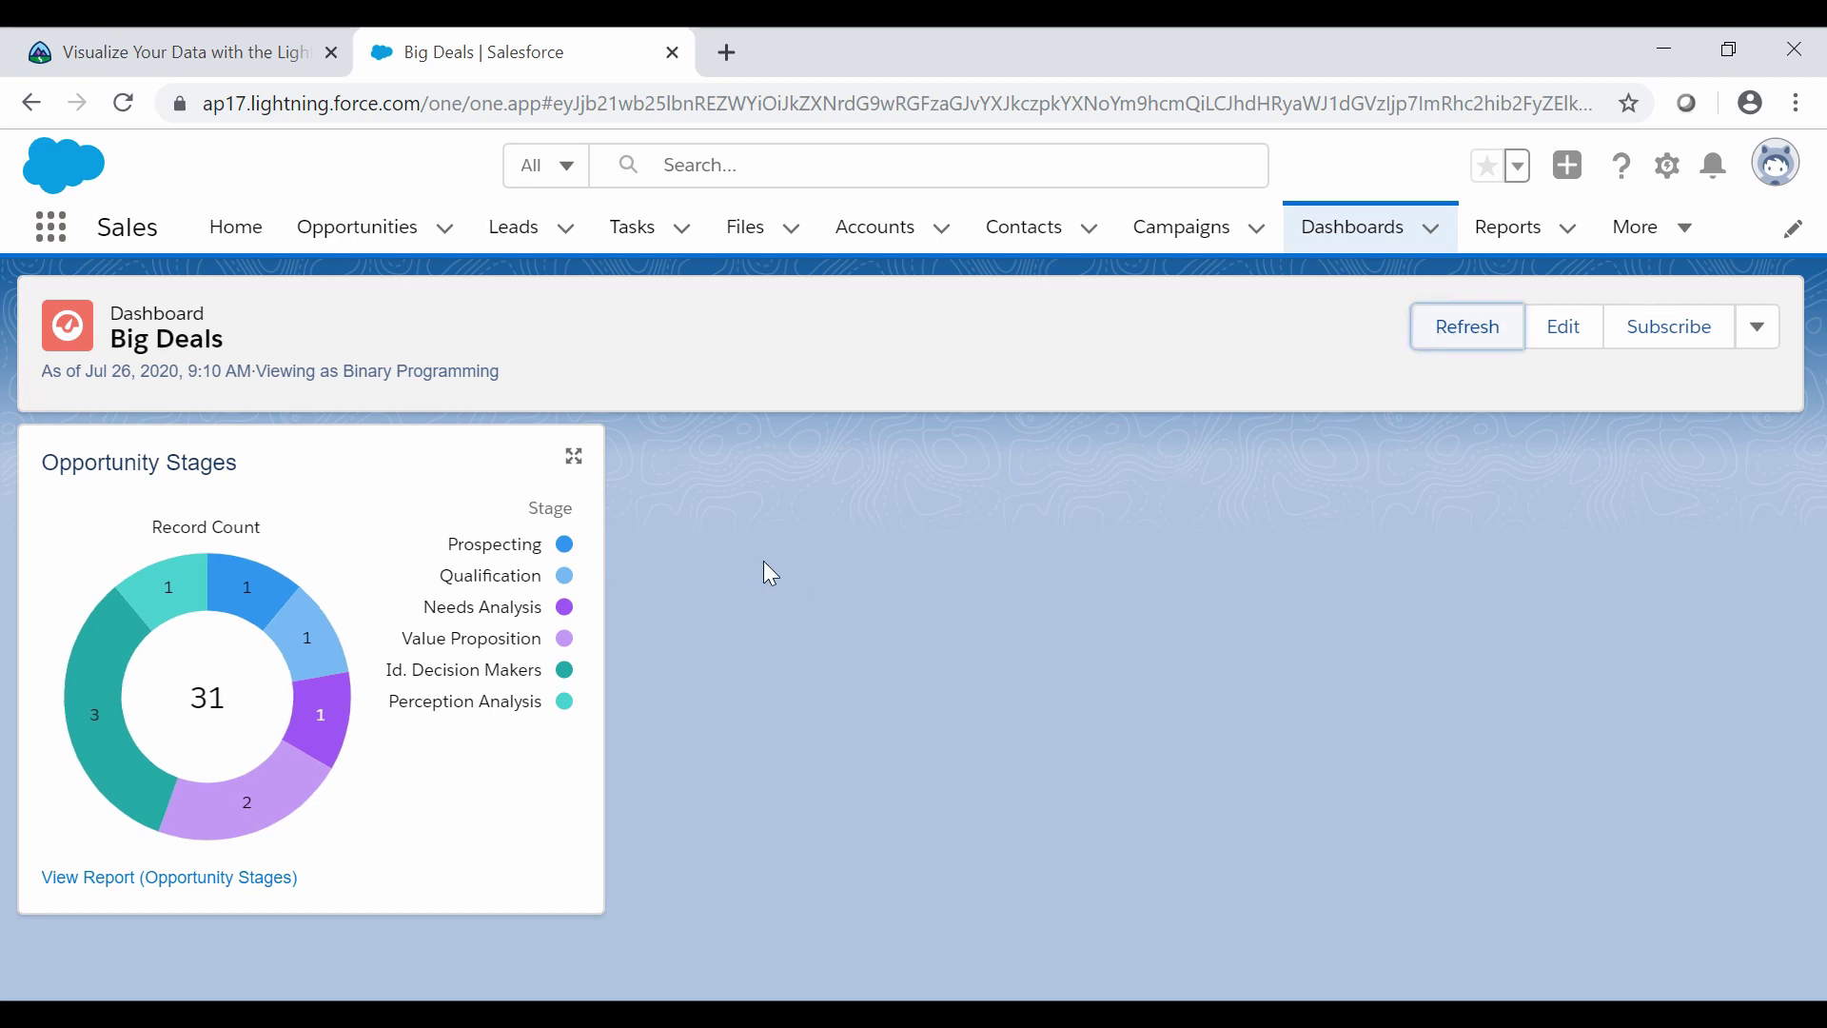
pyautogui.click(214, 43)
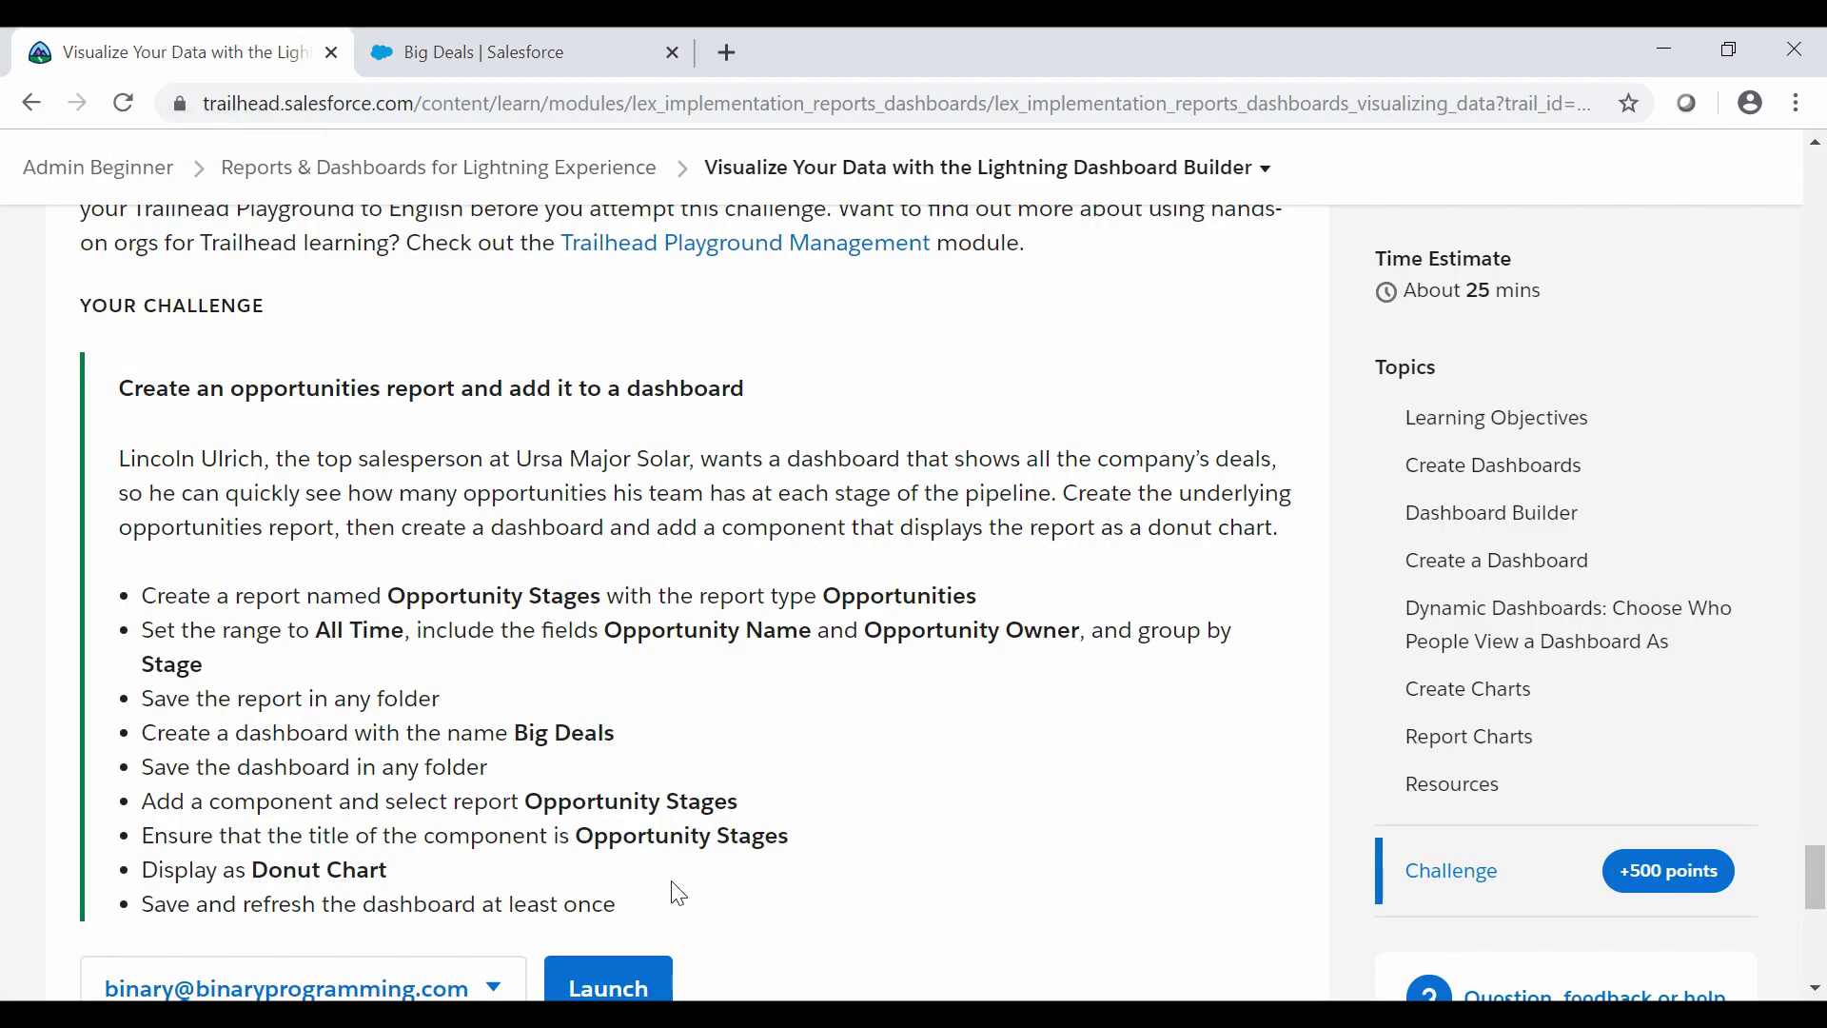
# Run Check Challenge to earn 500 points and complete the assessment
pyautogui.moveTo(1816, 855); pyautogui.dragTo(1818, 874)
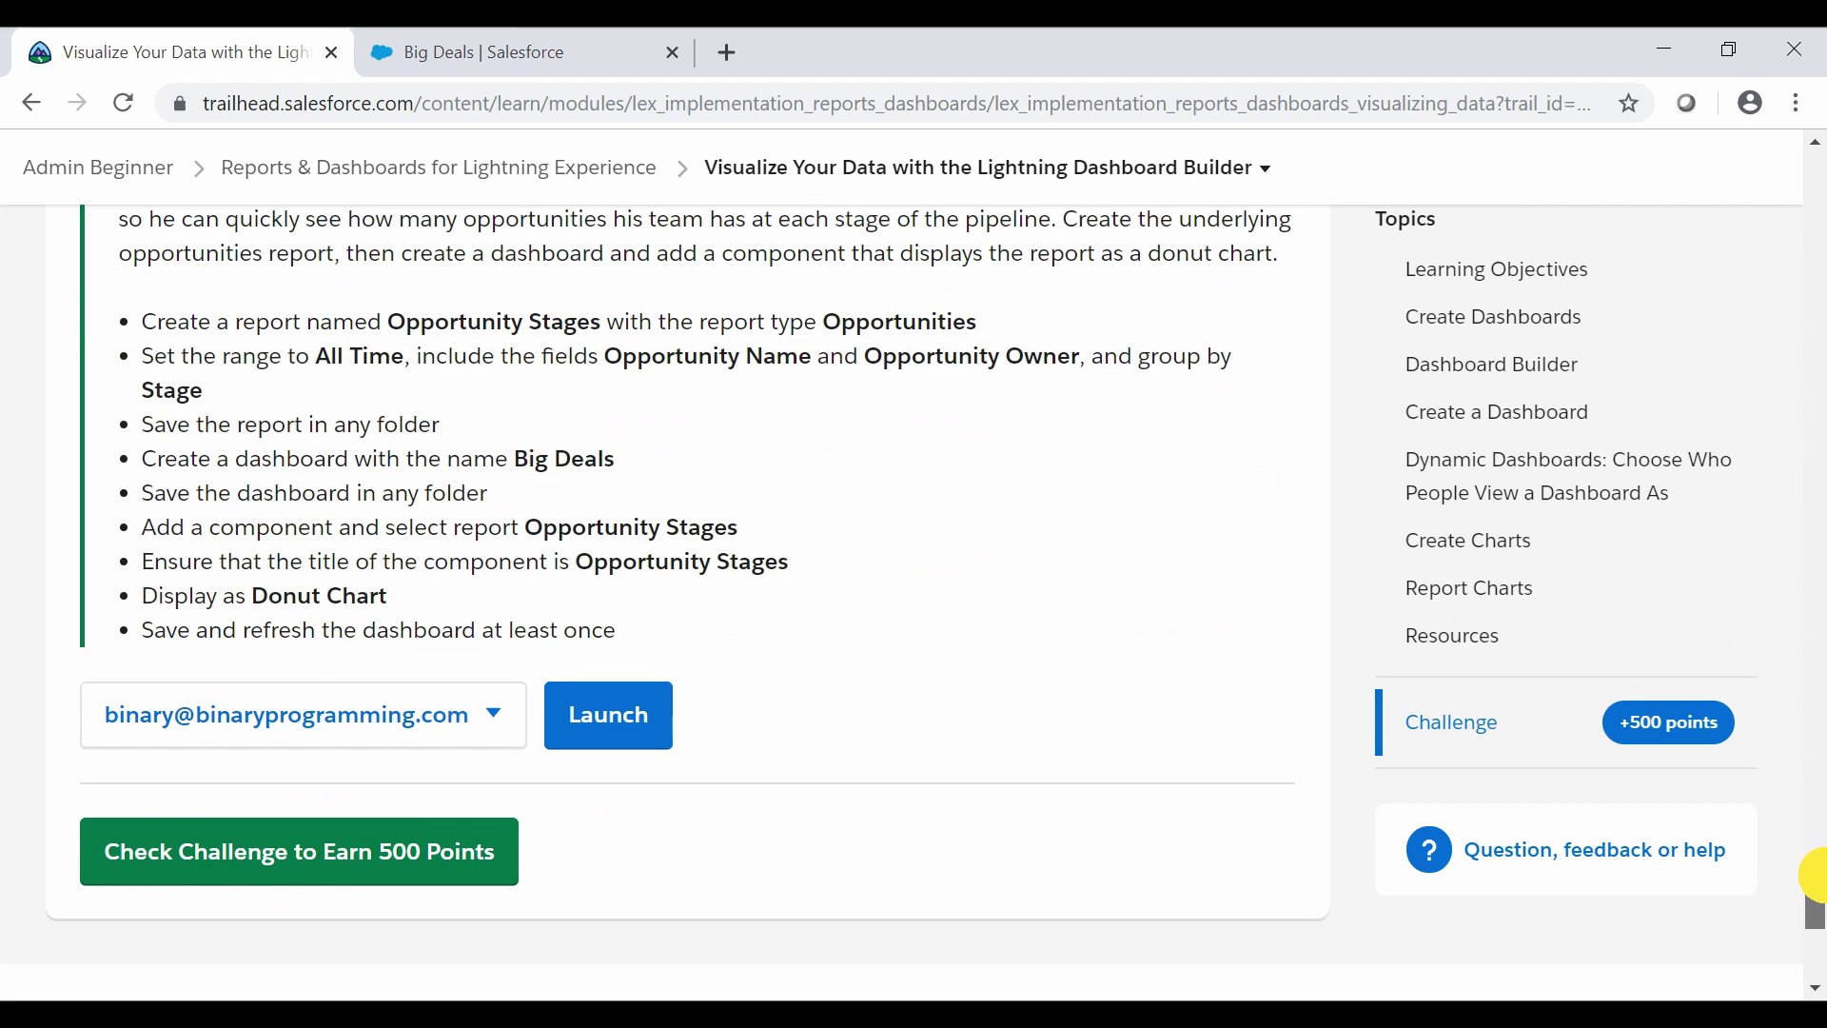
pyautogui.click(448, 853)
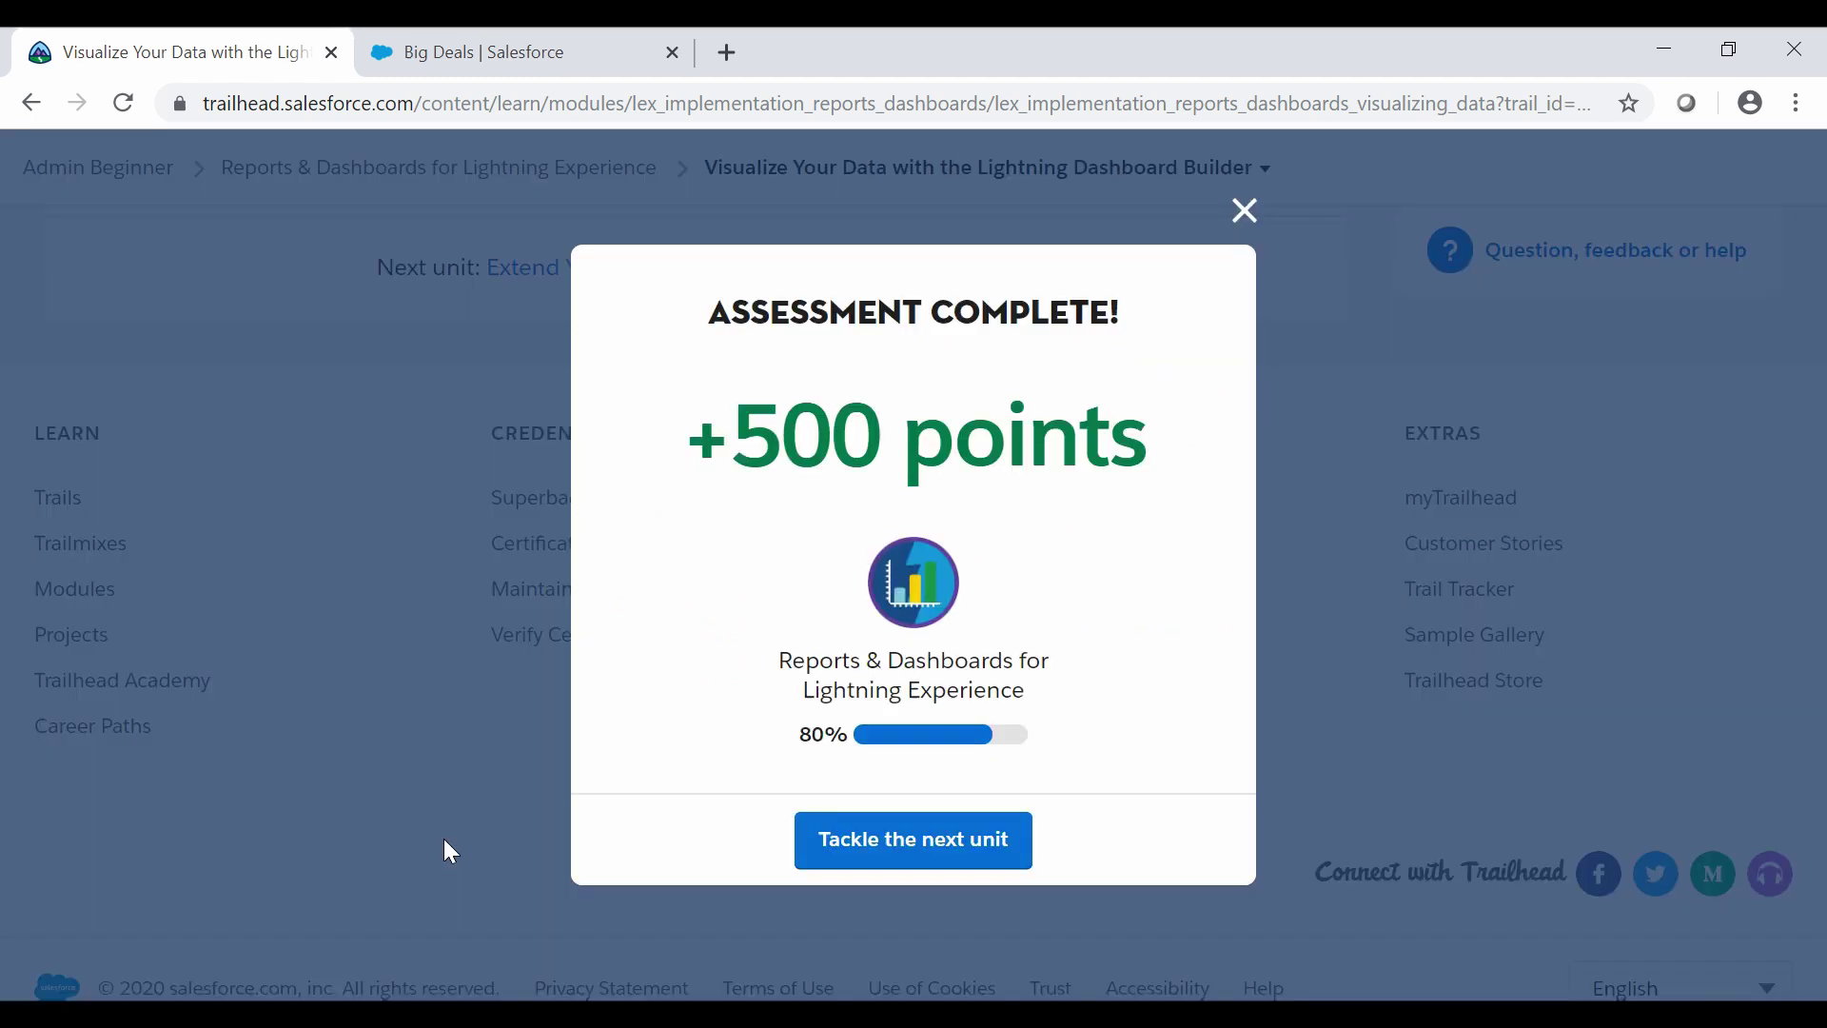